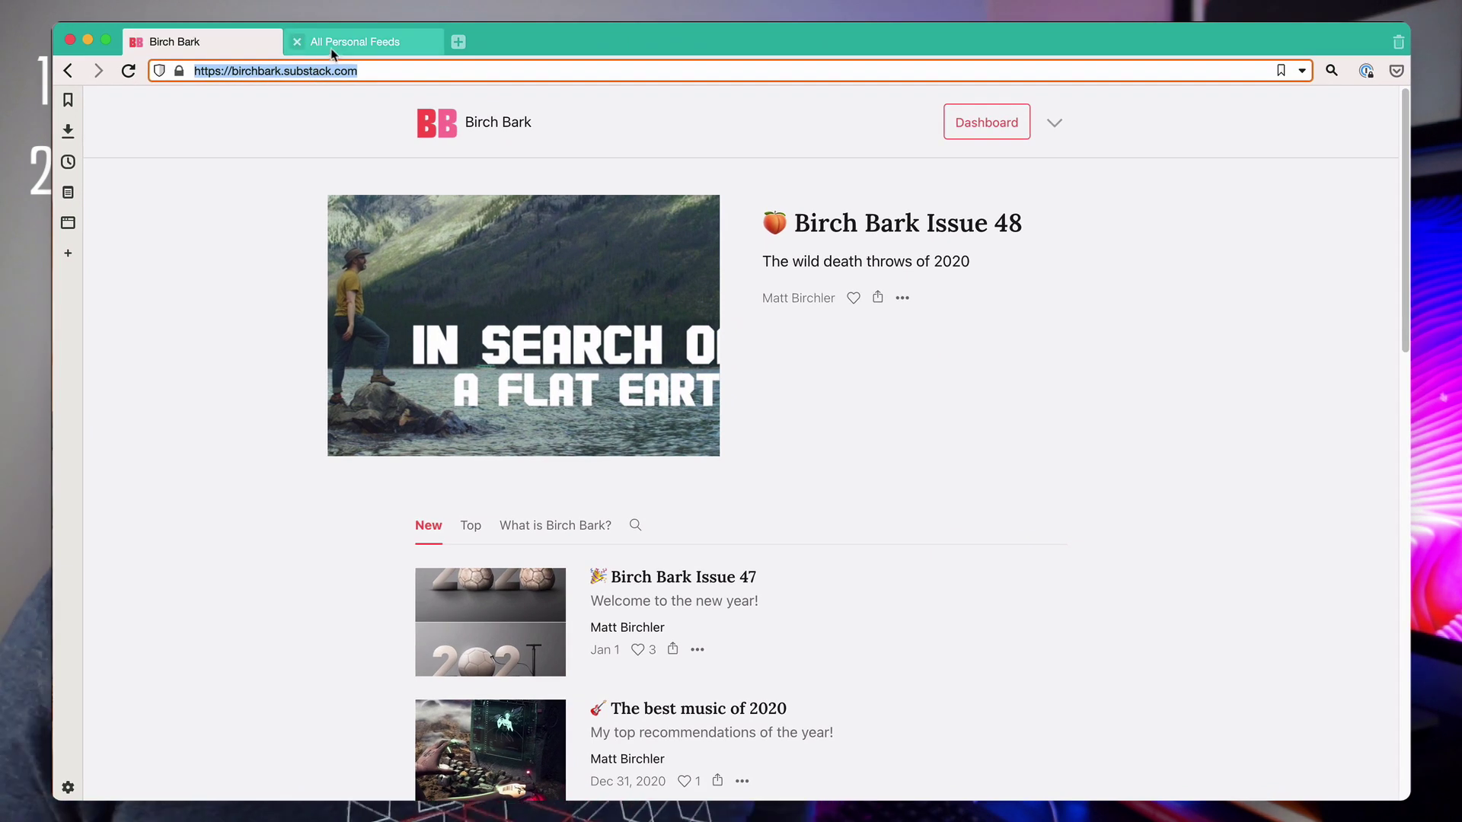
Step: In Feedly, search the pasted Substack address and pick the Birch Bark source
left_click(333, 48)
left_click(112, 395)
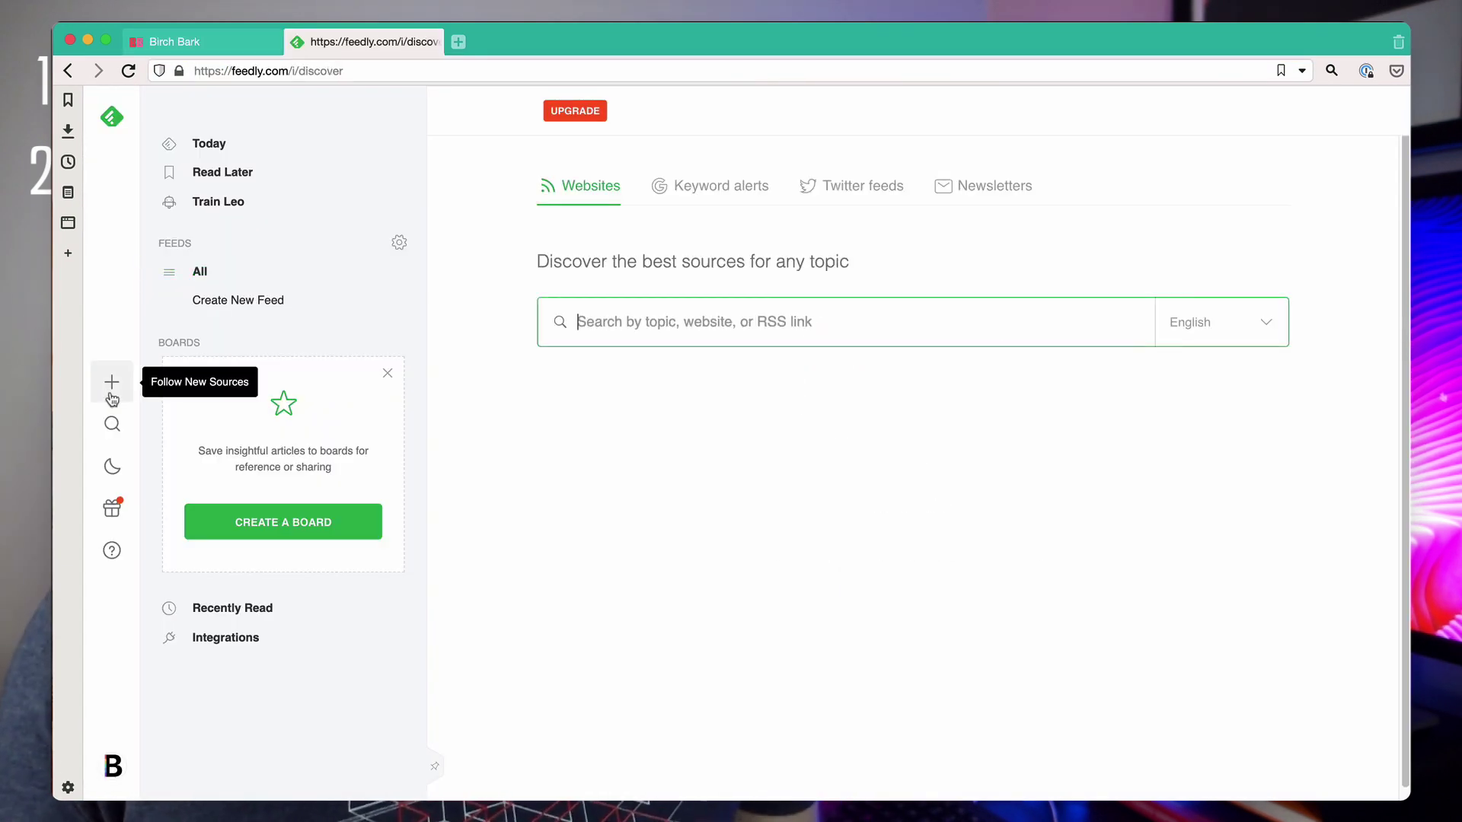
left_click(640, 323)
type("https://birchbark.substack.com")
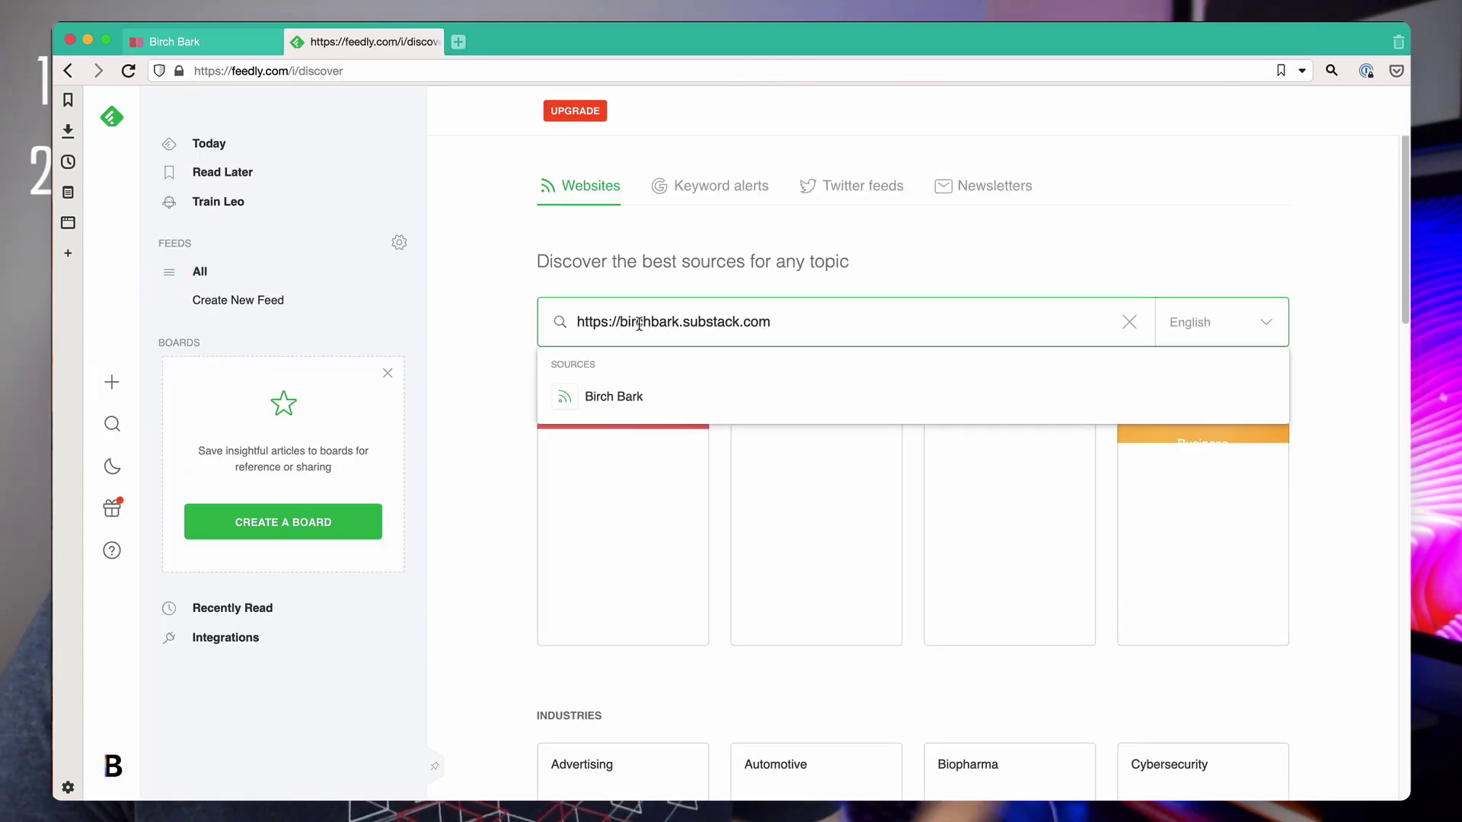
left_click(612, 395)
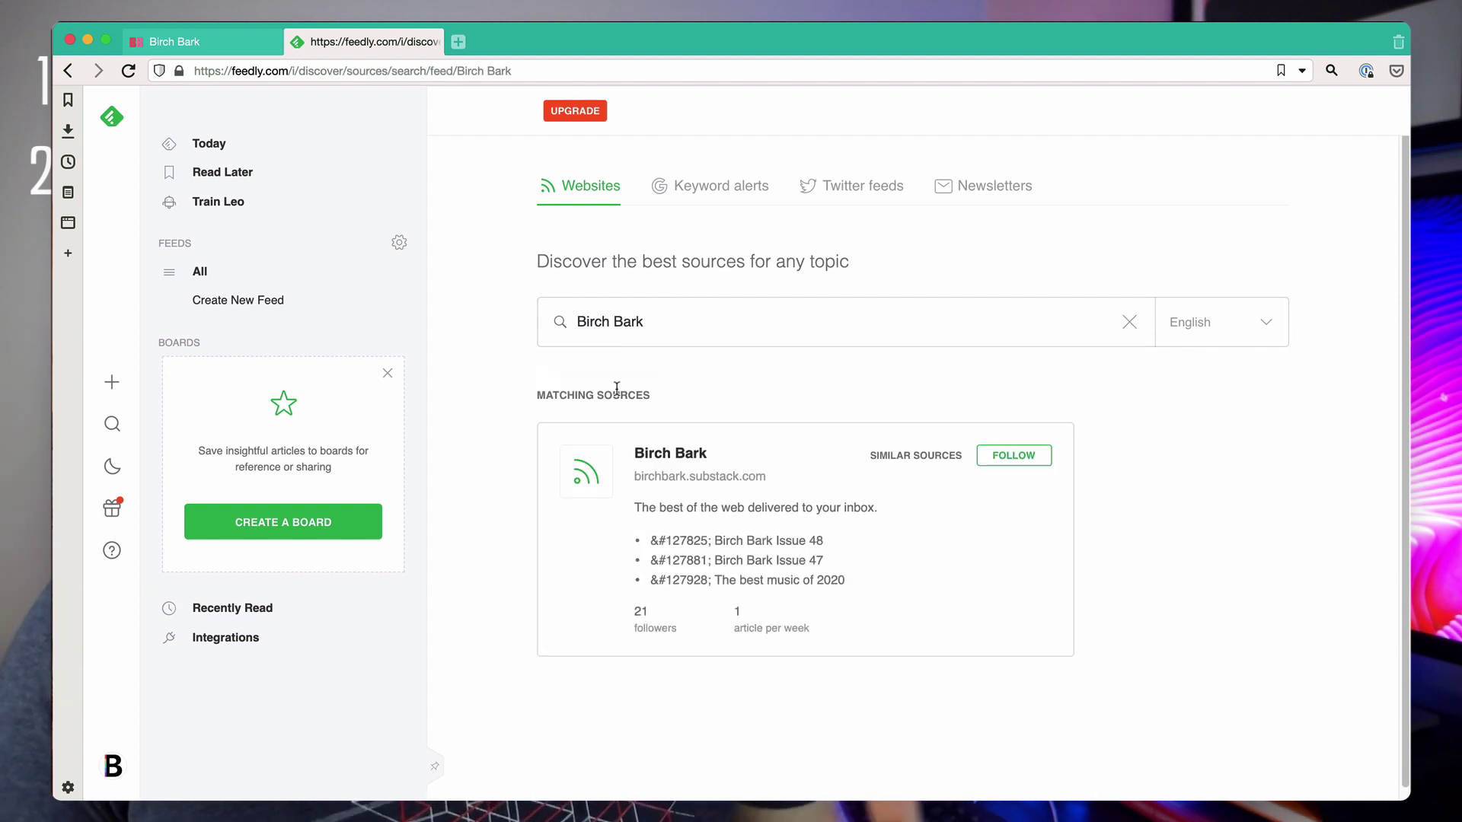
Step: Open Birch Bark's article list and read through Birch Bark Issue 48
left_click(648, 455)
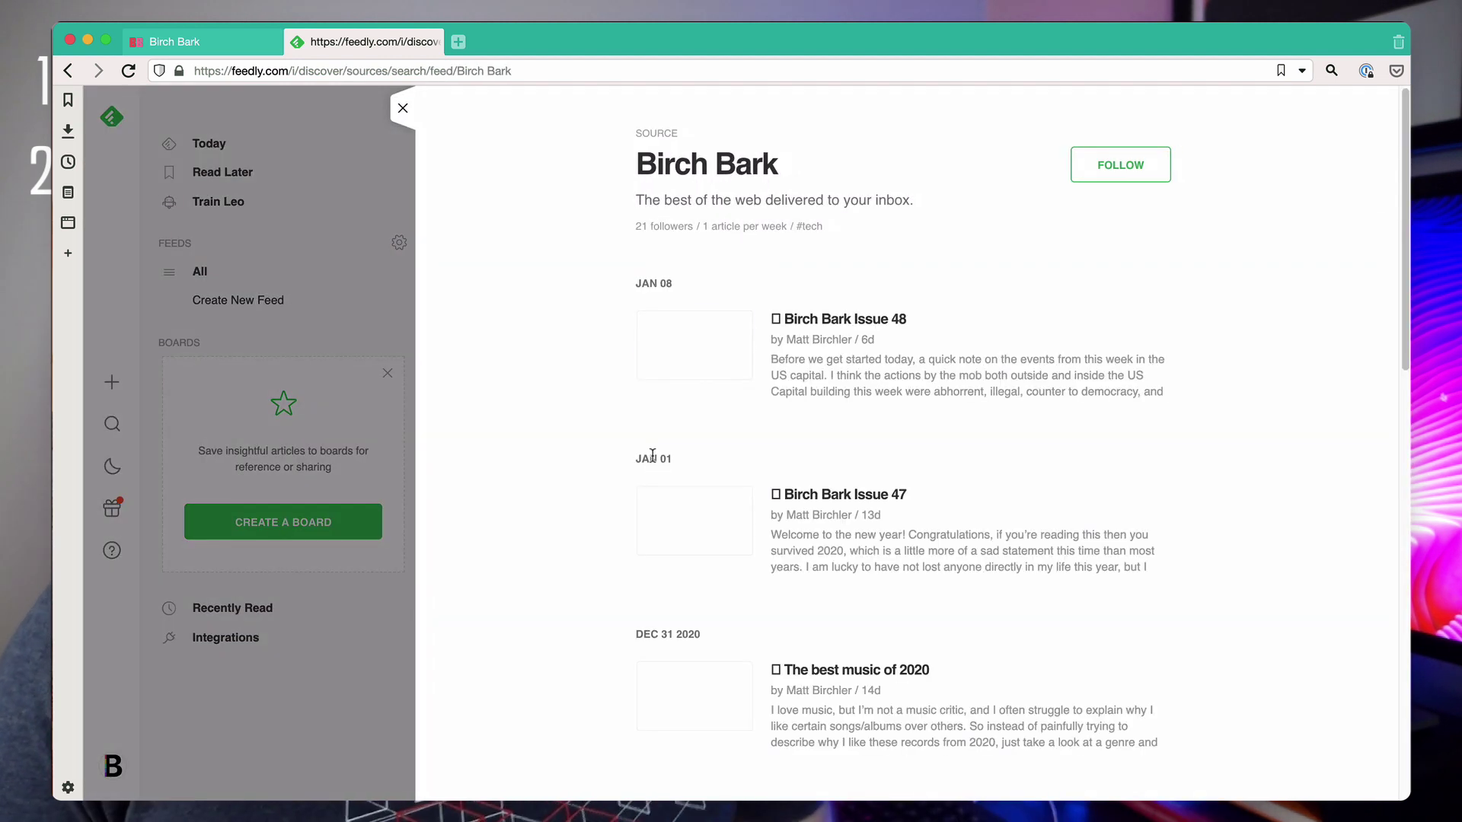
scroll(1040, 478, "down", 10)
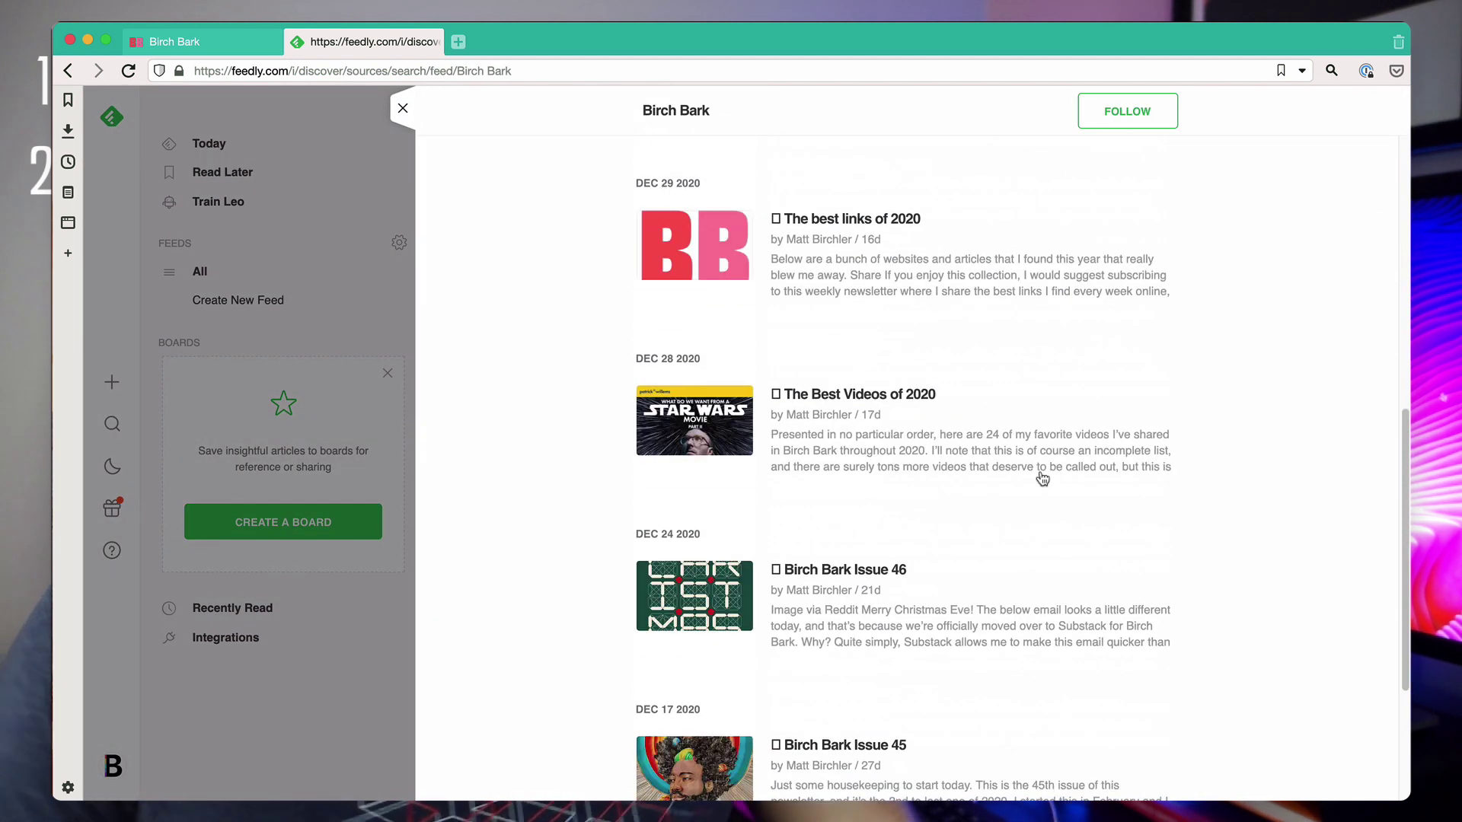
scroll(1043, 477, "up", 10)
left_click(875, 325)
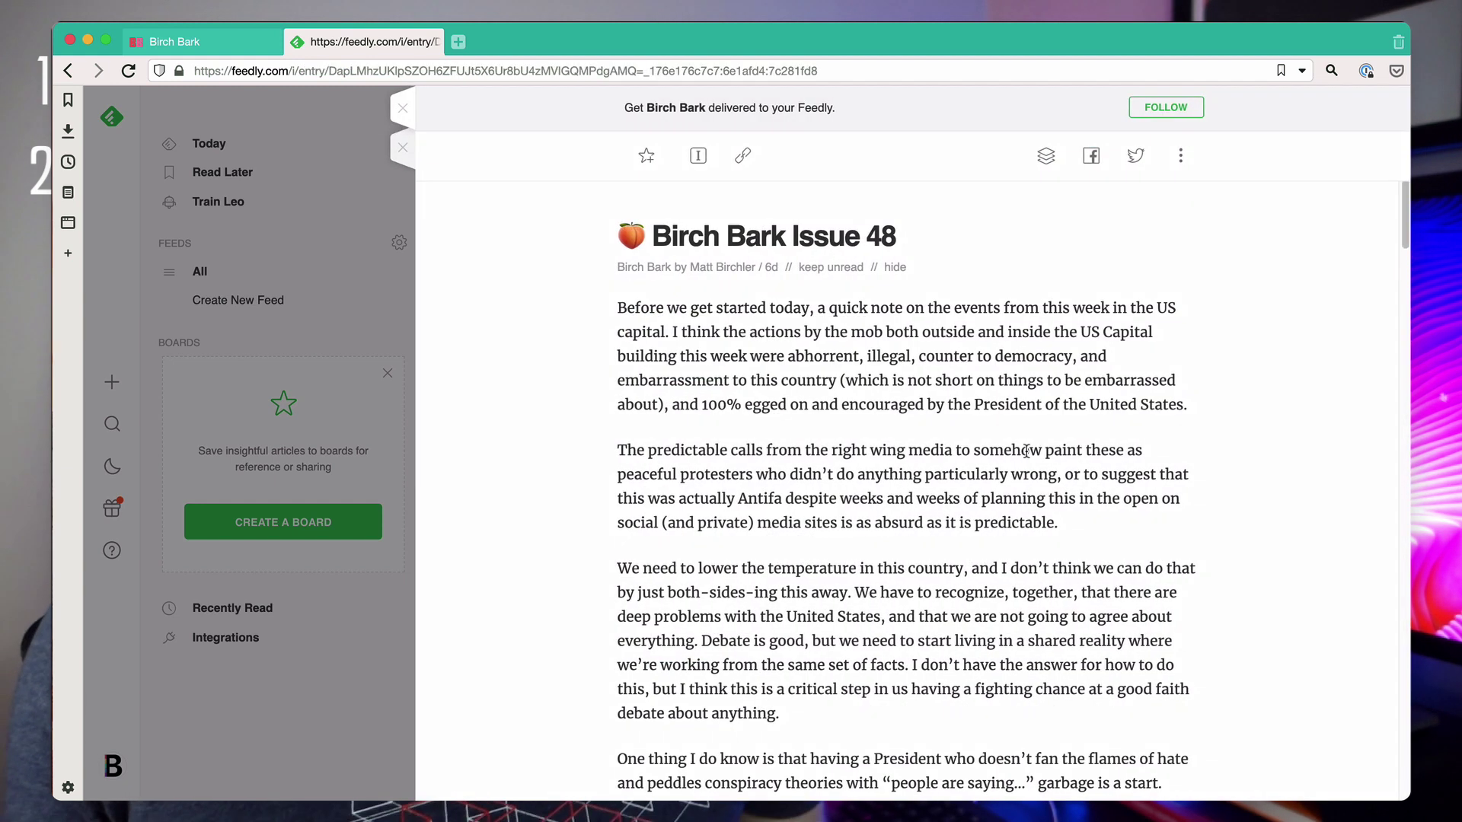
scroll(1024, 453, "down", 5)
scroll(1025, 456, "down", 15)
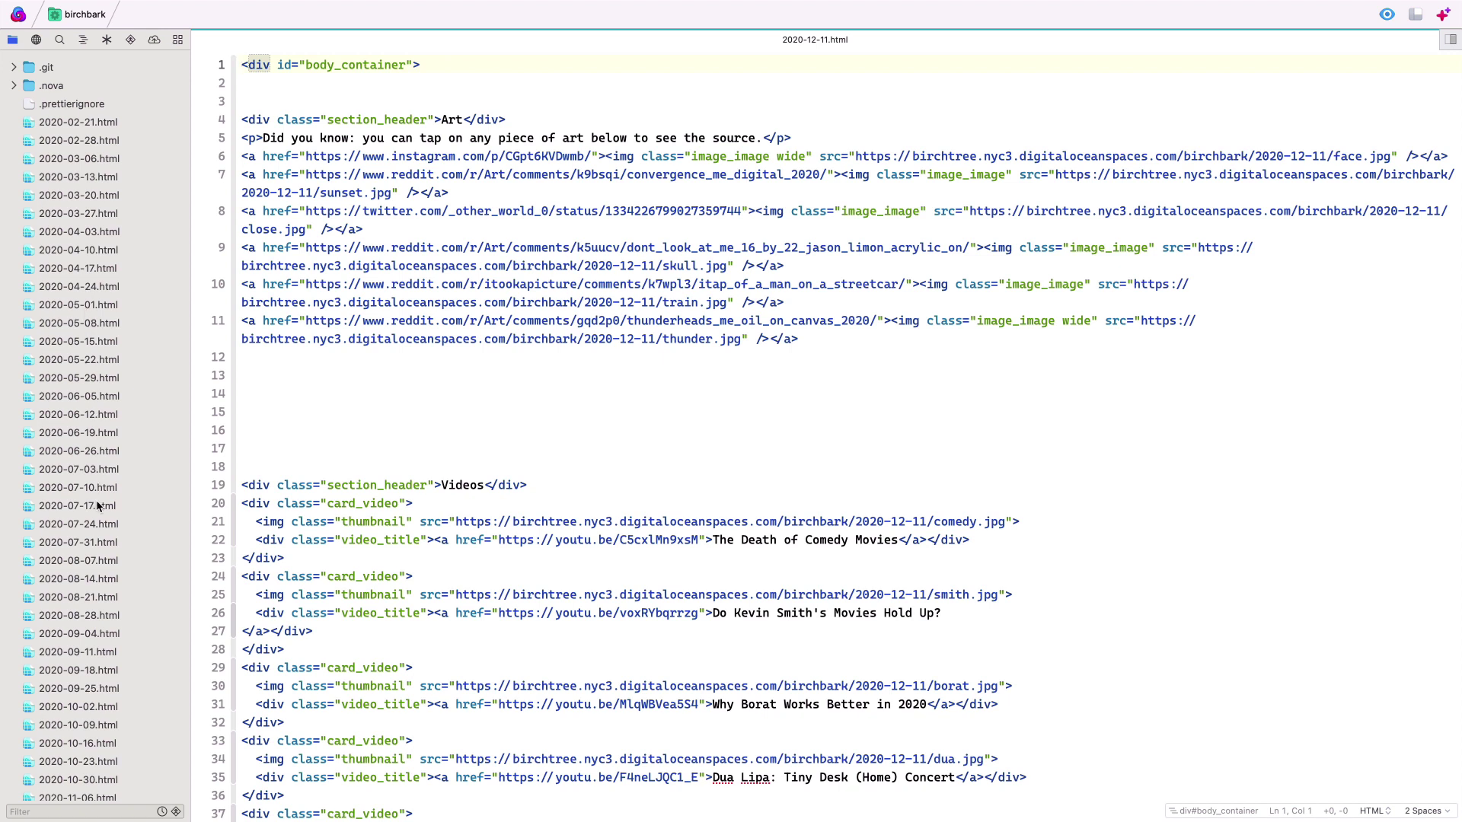
Step: Scroll through the 2020-12-11.html source, briefly selecting the image host domain on line 21
scroll(93, 737, "down", 5)
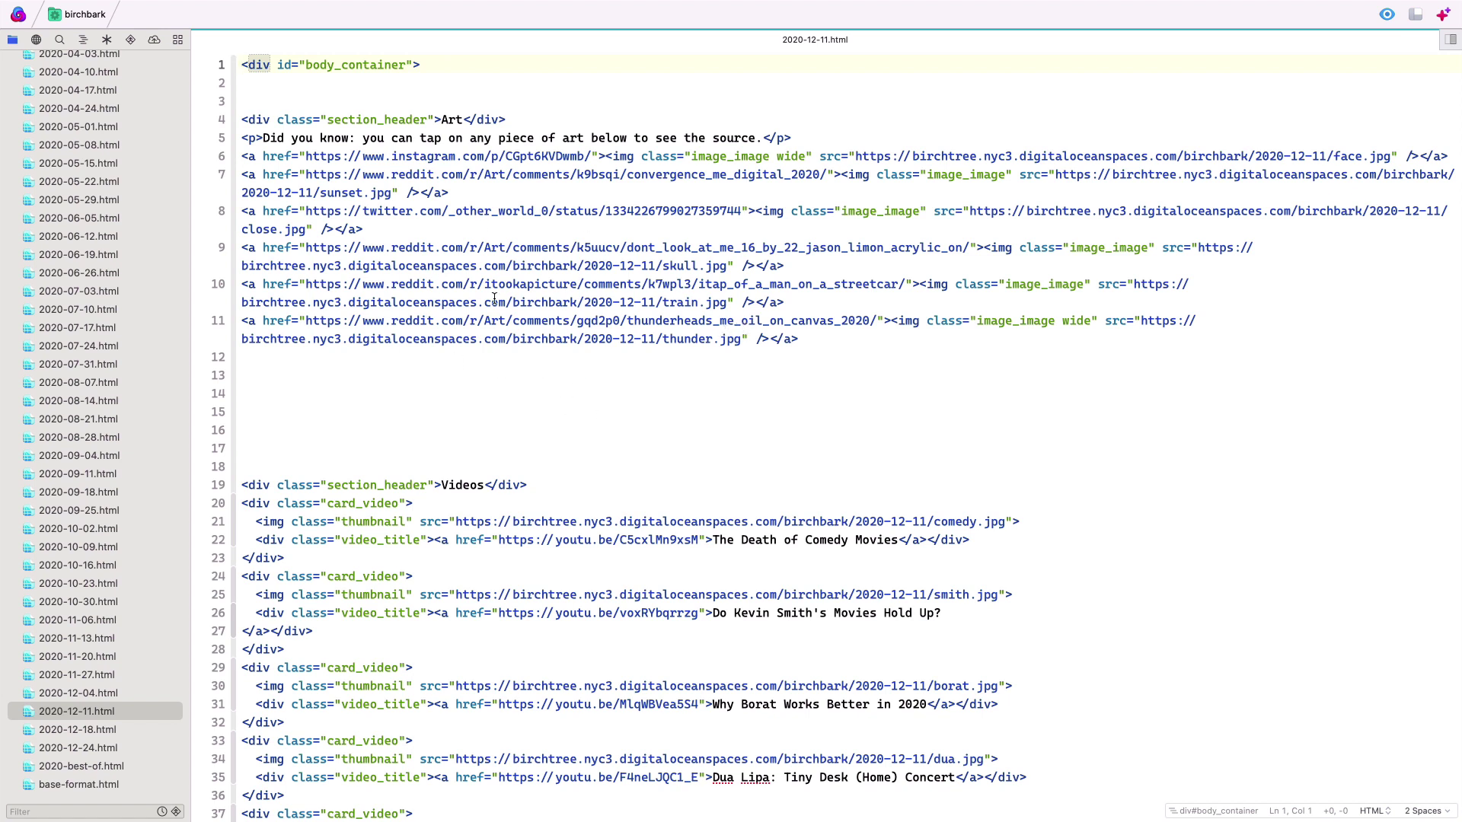
scroll(544, 399, "down", 3)
scroll(544, 392, "down", 5)
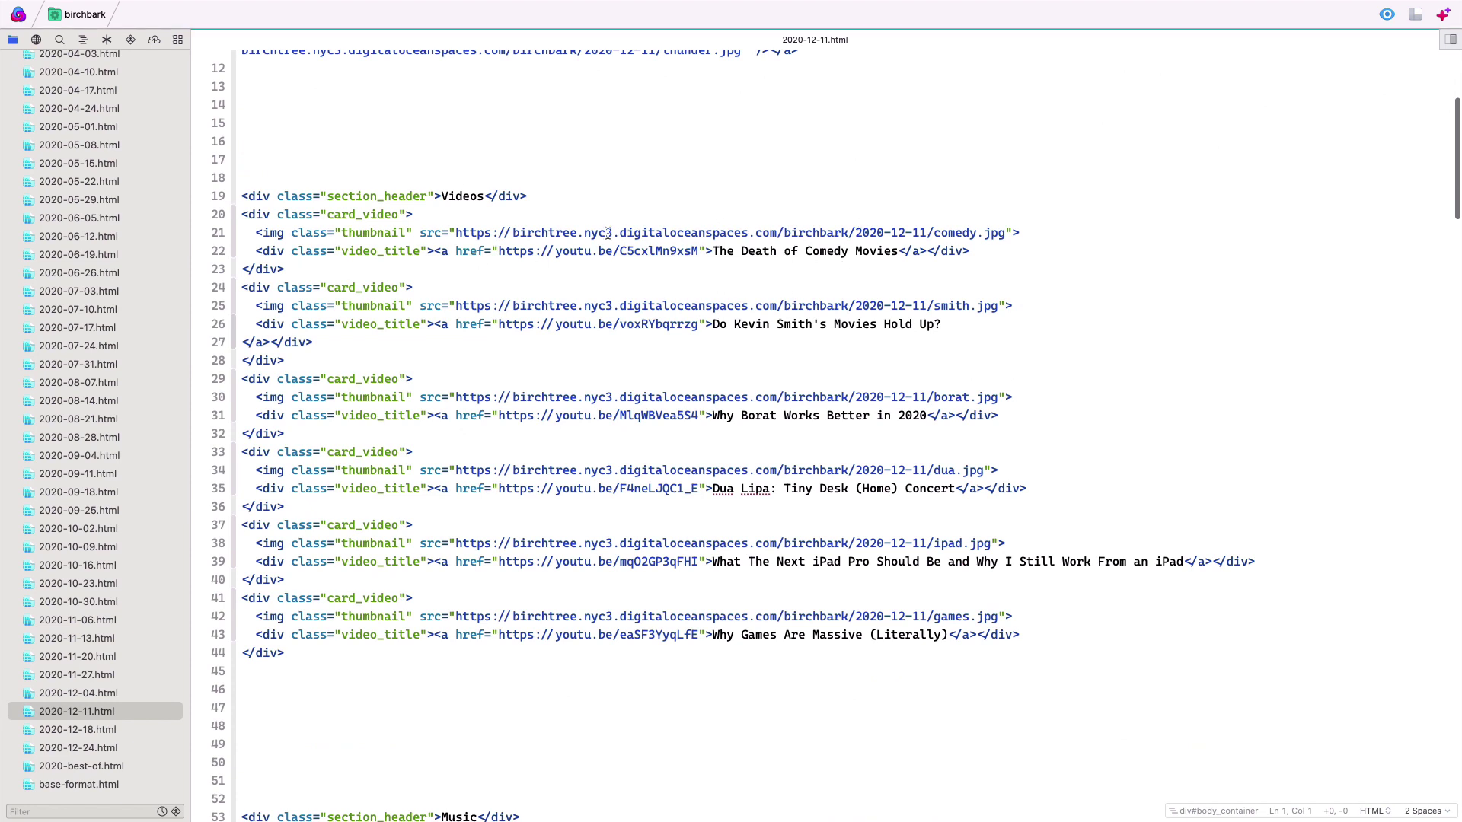
left_click_drag(509, 231, 835, 232)
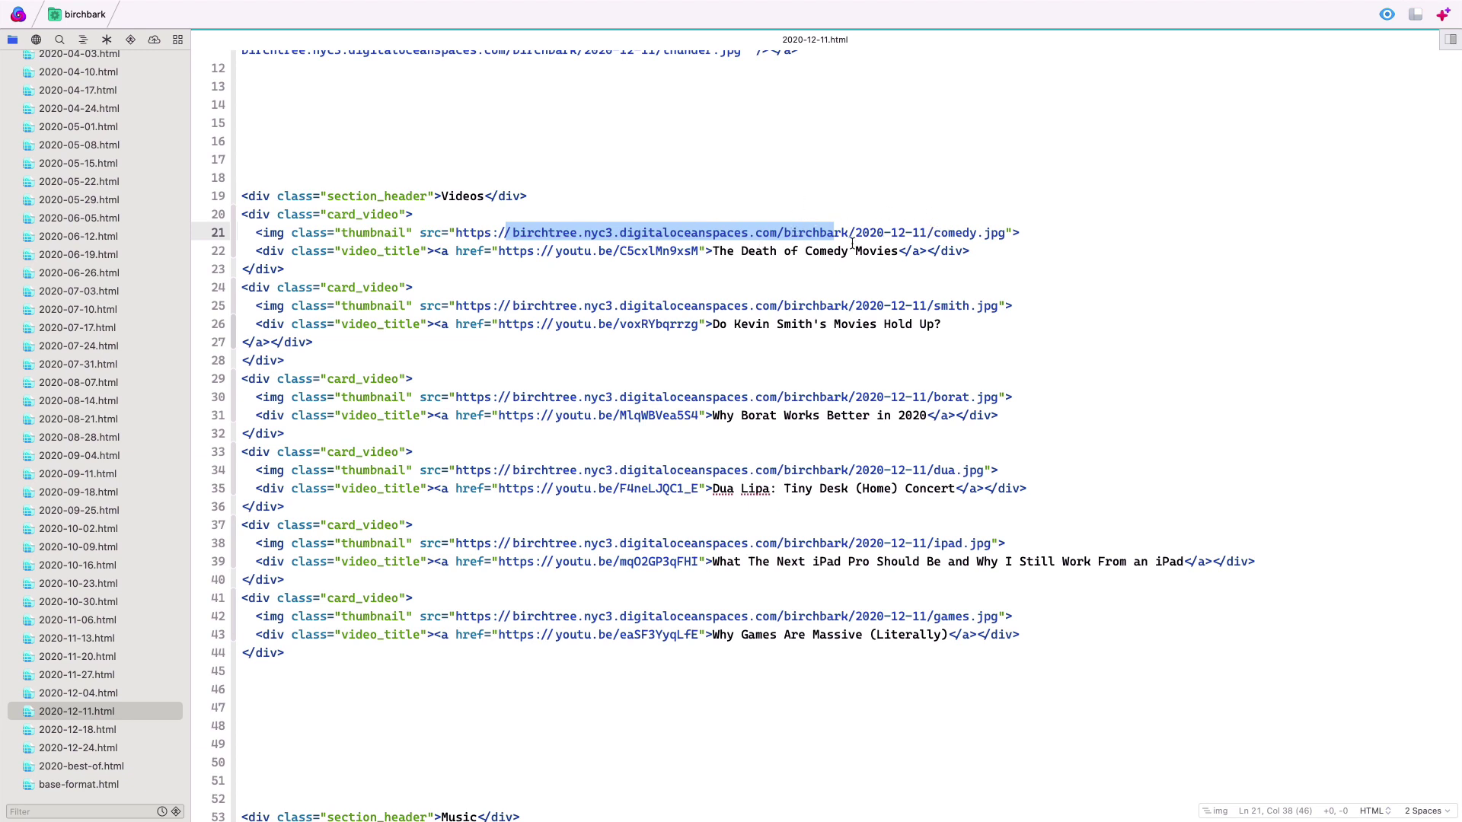
left_click(655, 378)
scroll(655, 379, "down", 6)
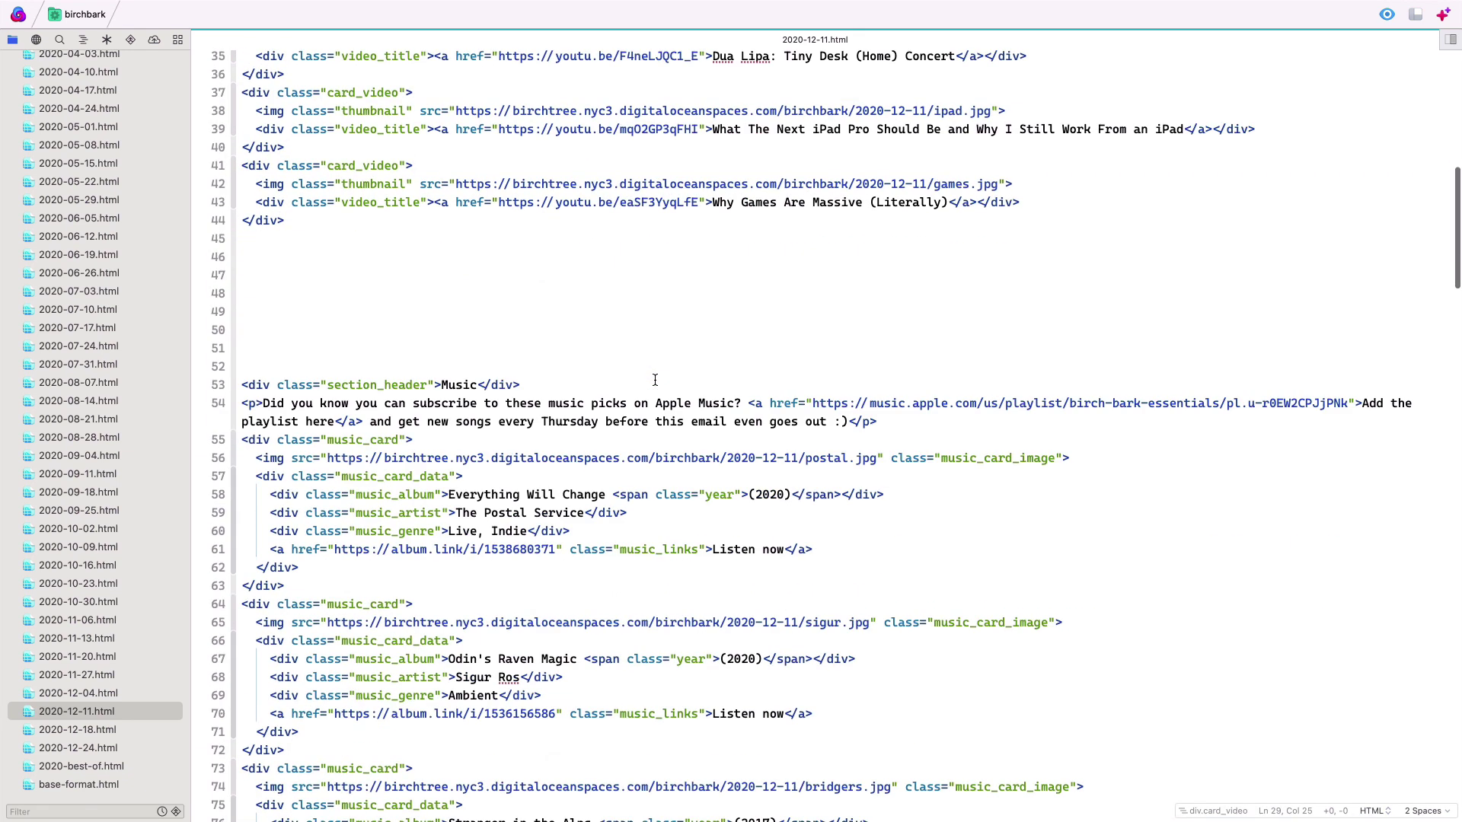
scroll(761, 305, "up", 8)
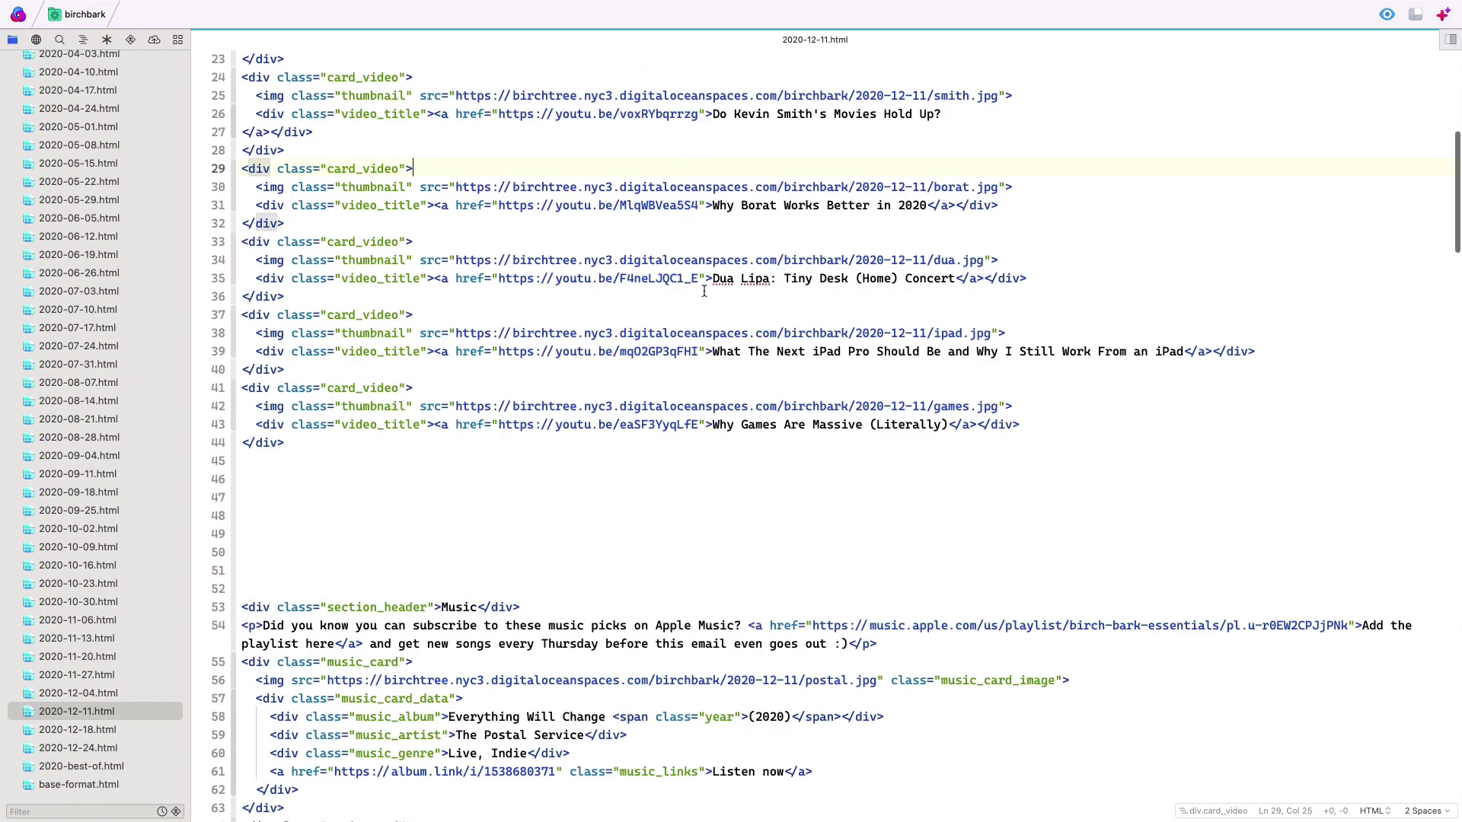
scroll(678, 332, "down", 5)
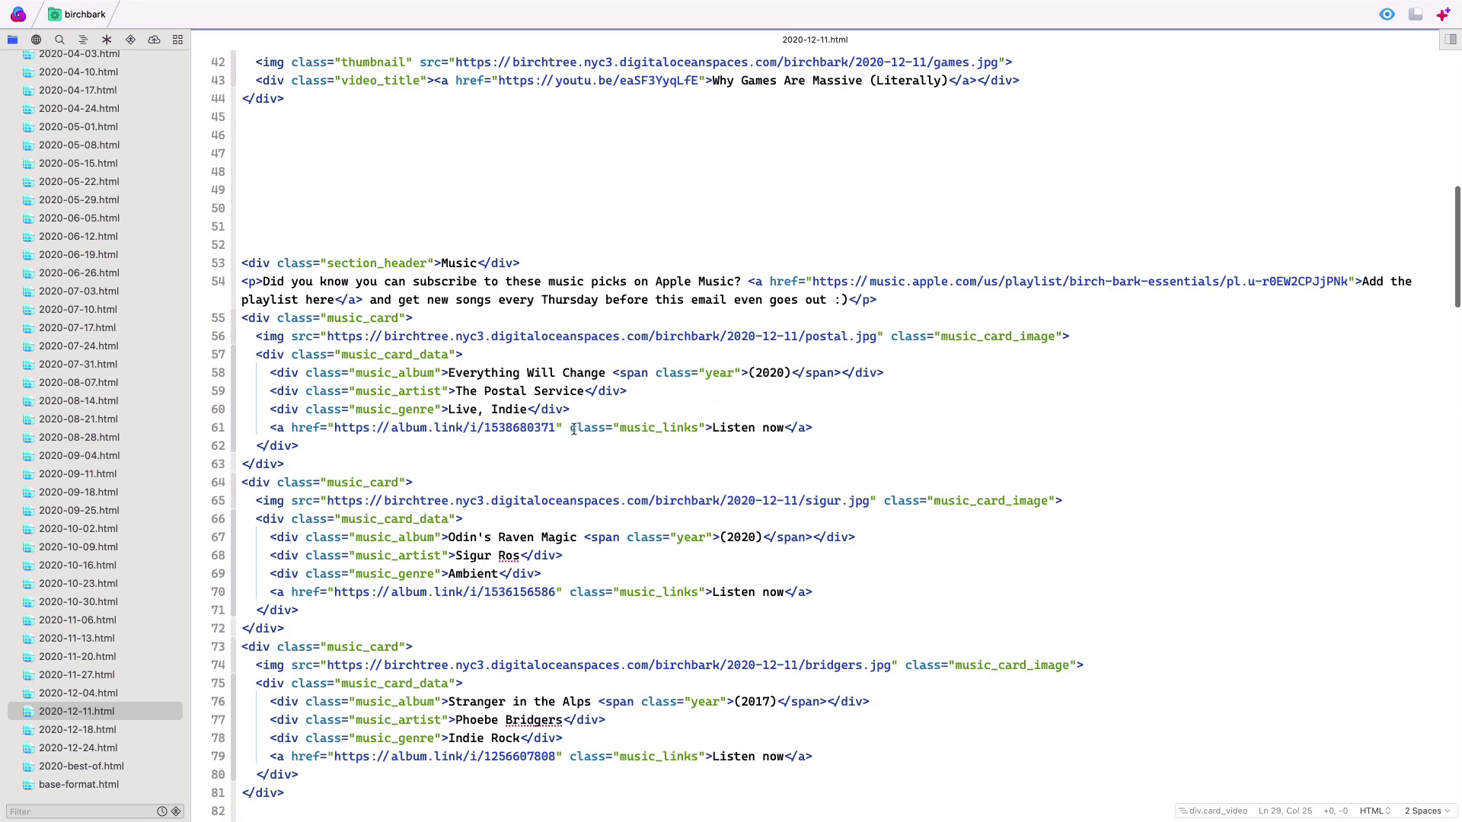
scroll(508, 320, "down", 15)
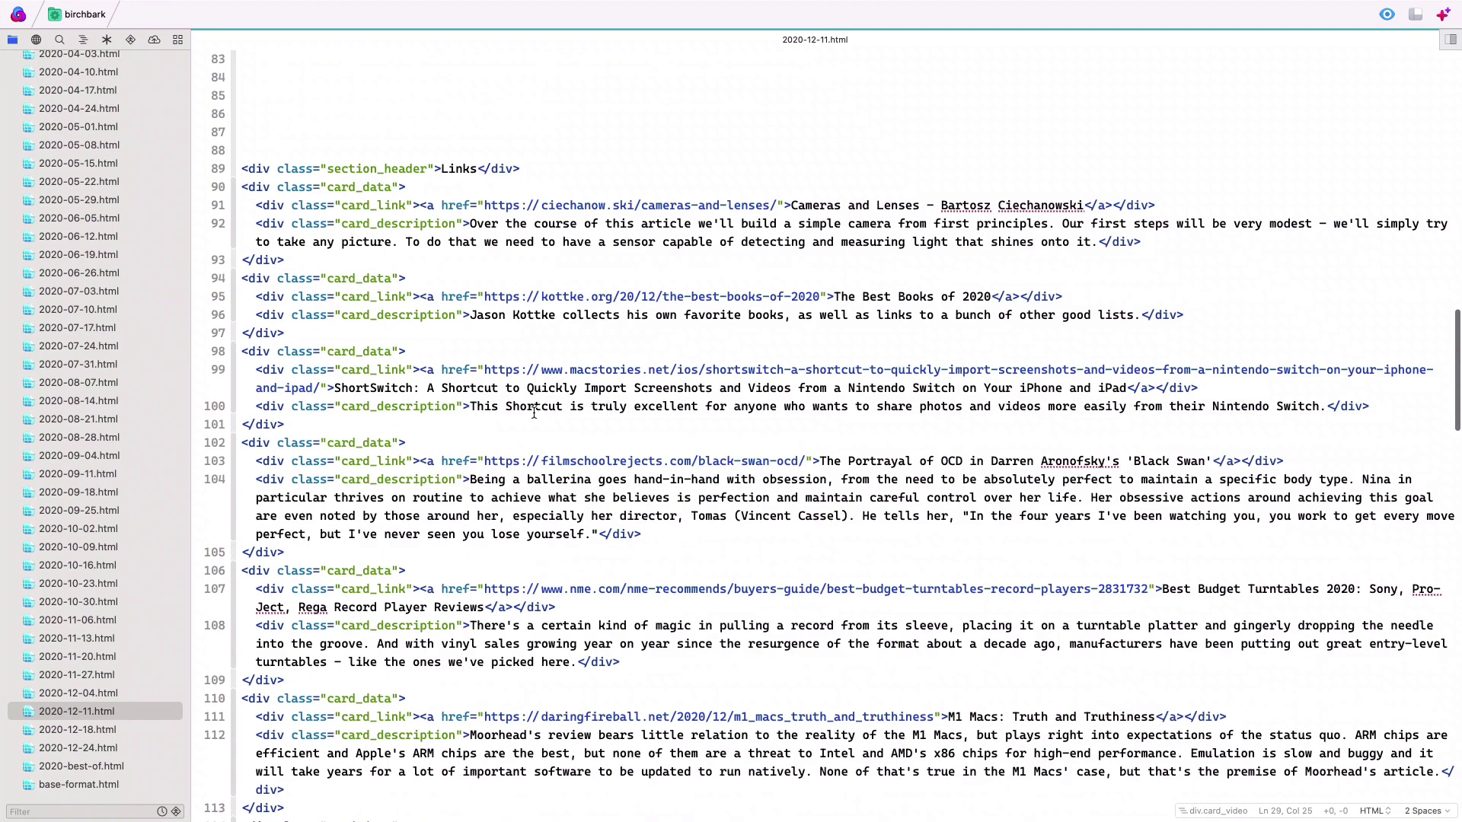
scroll(533, 412, "down", 10)
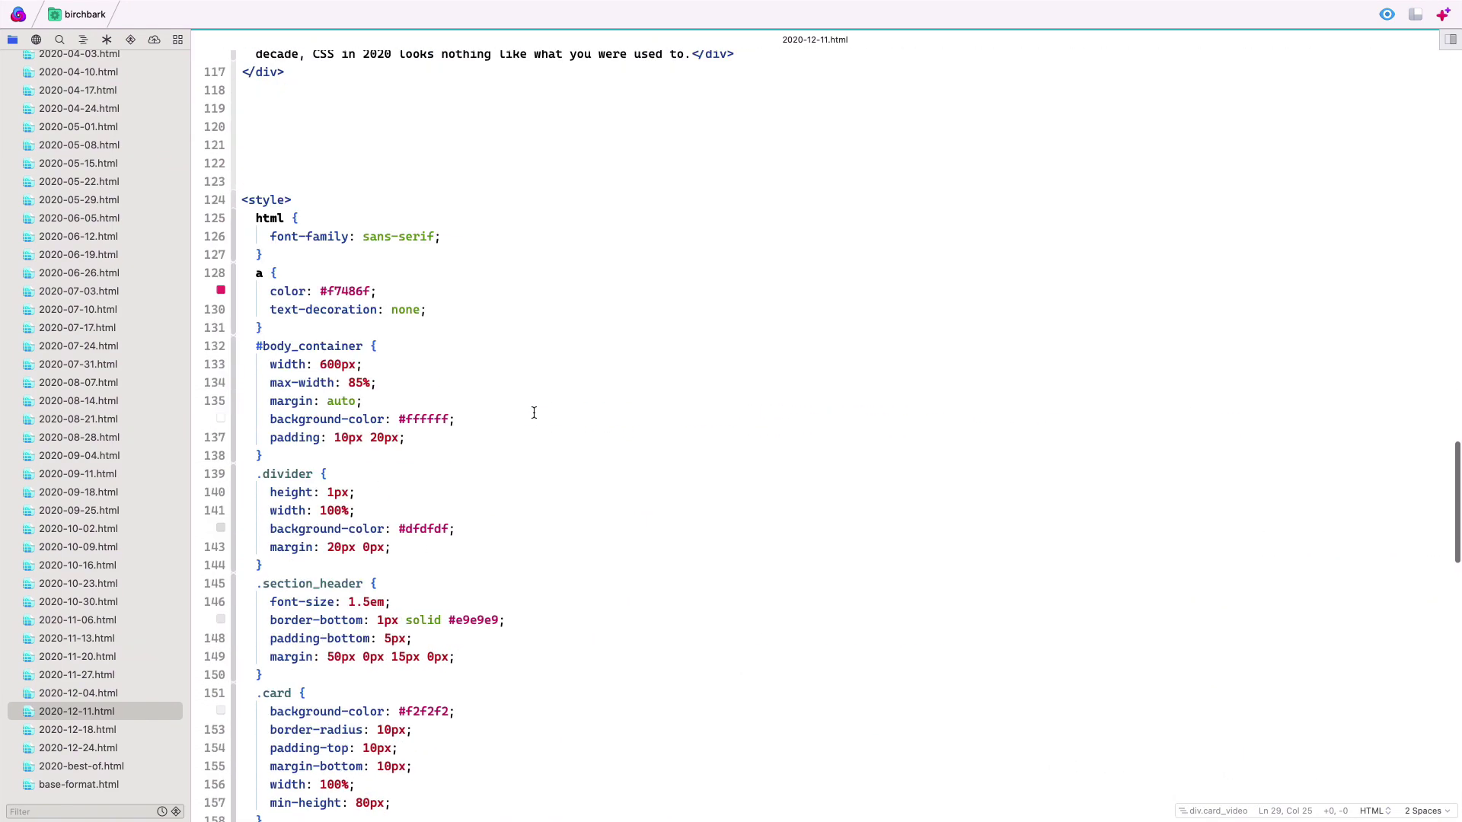
scroll(411, 383, "down", 12)
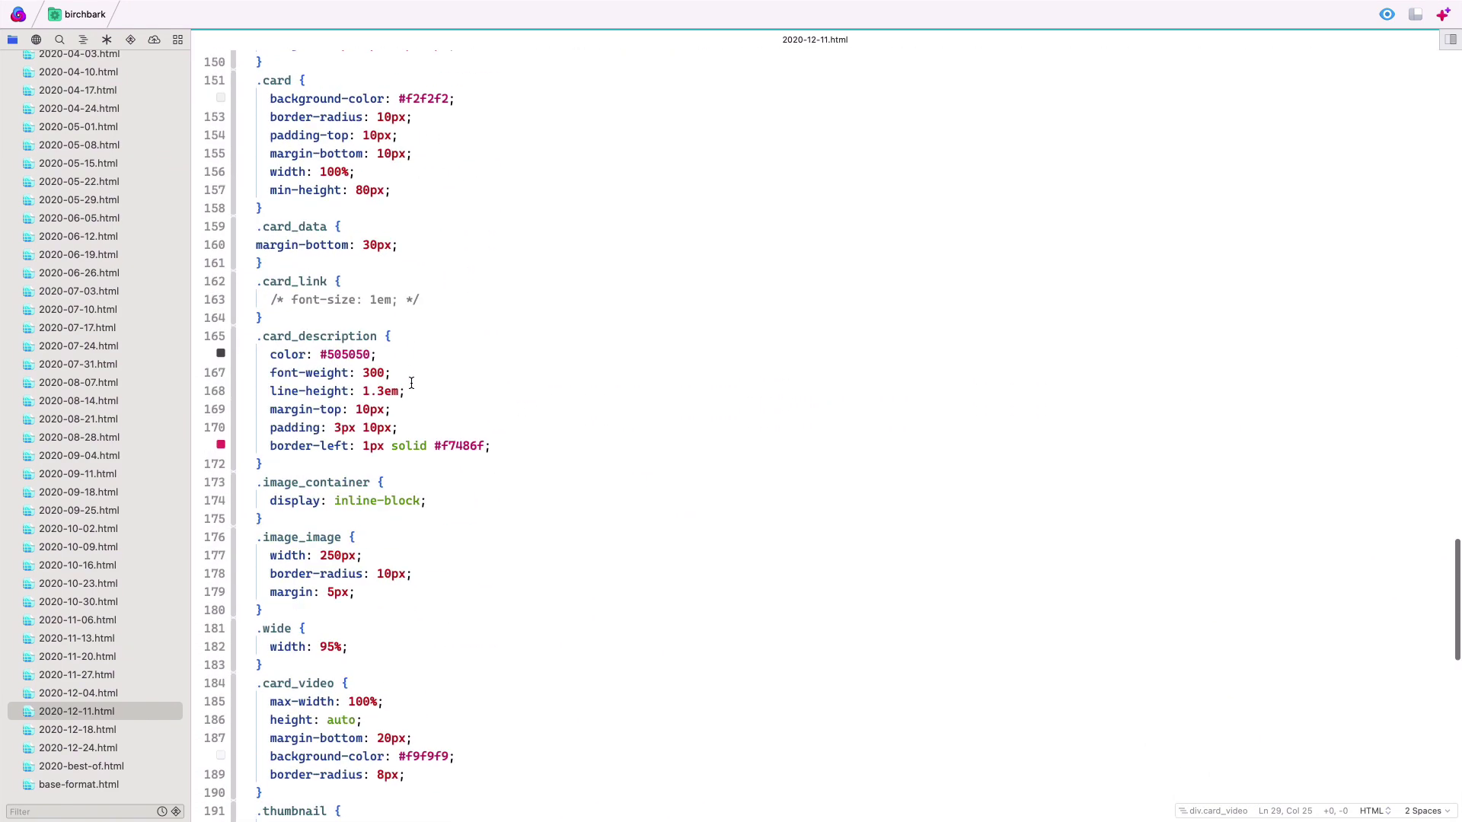
scroll(411, 383, "down", 14)
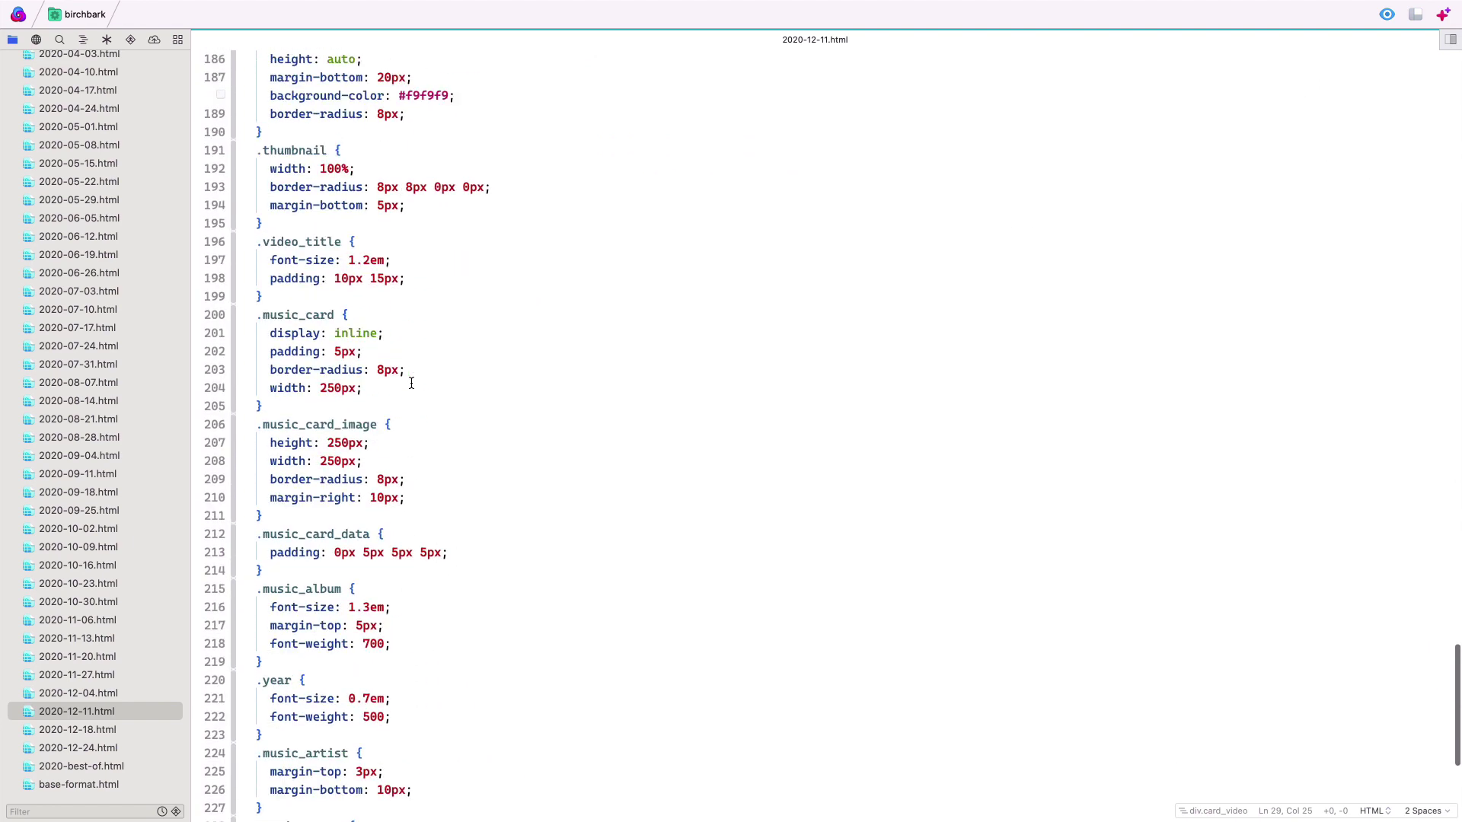
scroll(411, 383, "down", 2)
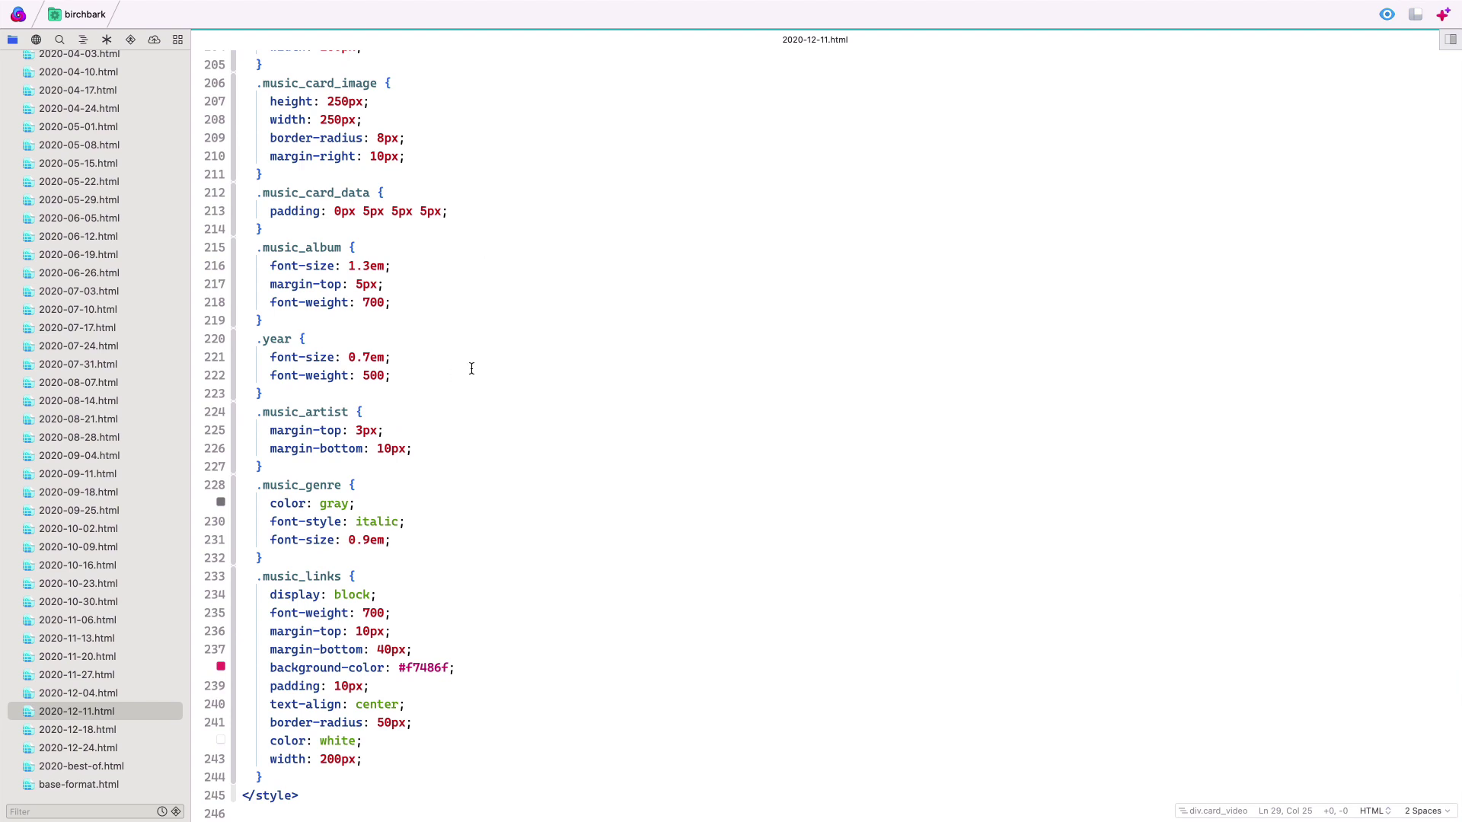
scroll(471, 369, "up", 20)
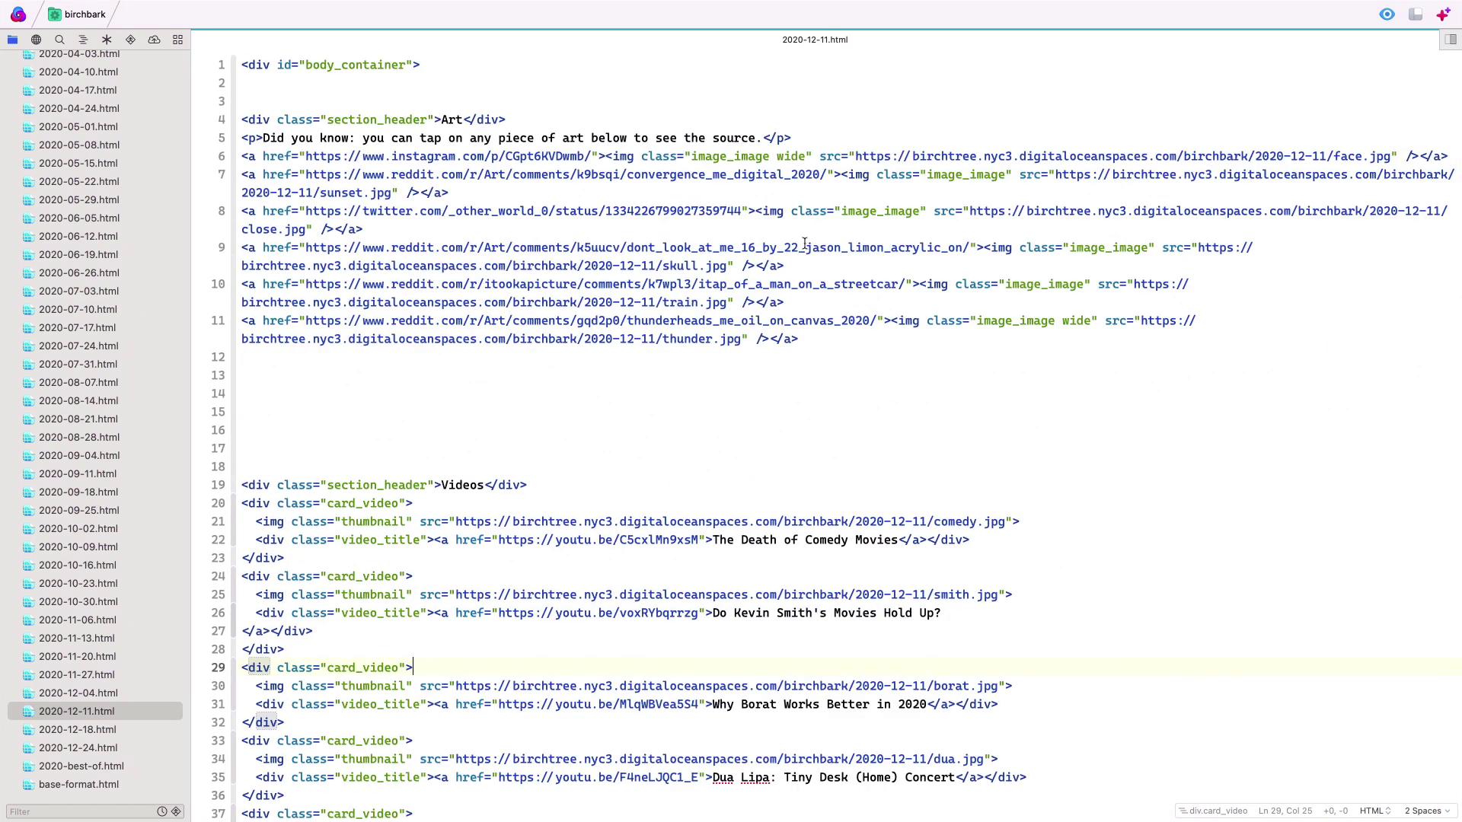
Step: Preview the rendered Art, Videos, Music and Links sections, then return to the 2020-12-11.html source
left_click(1386, 15)
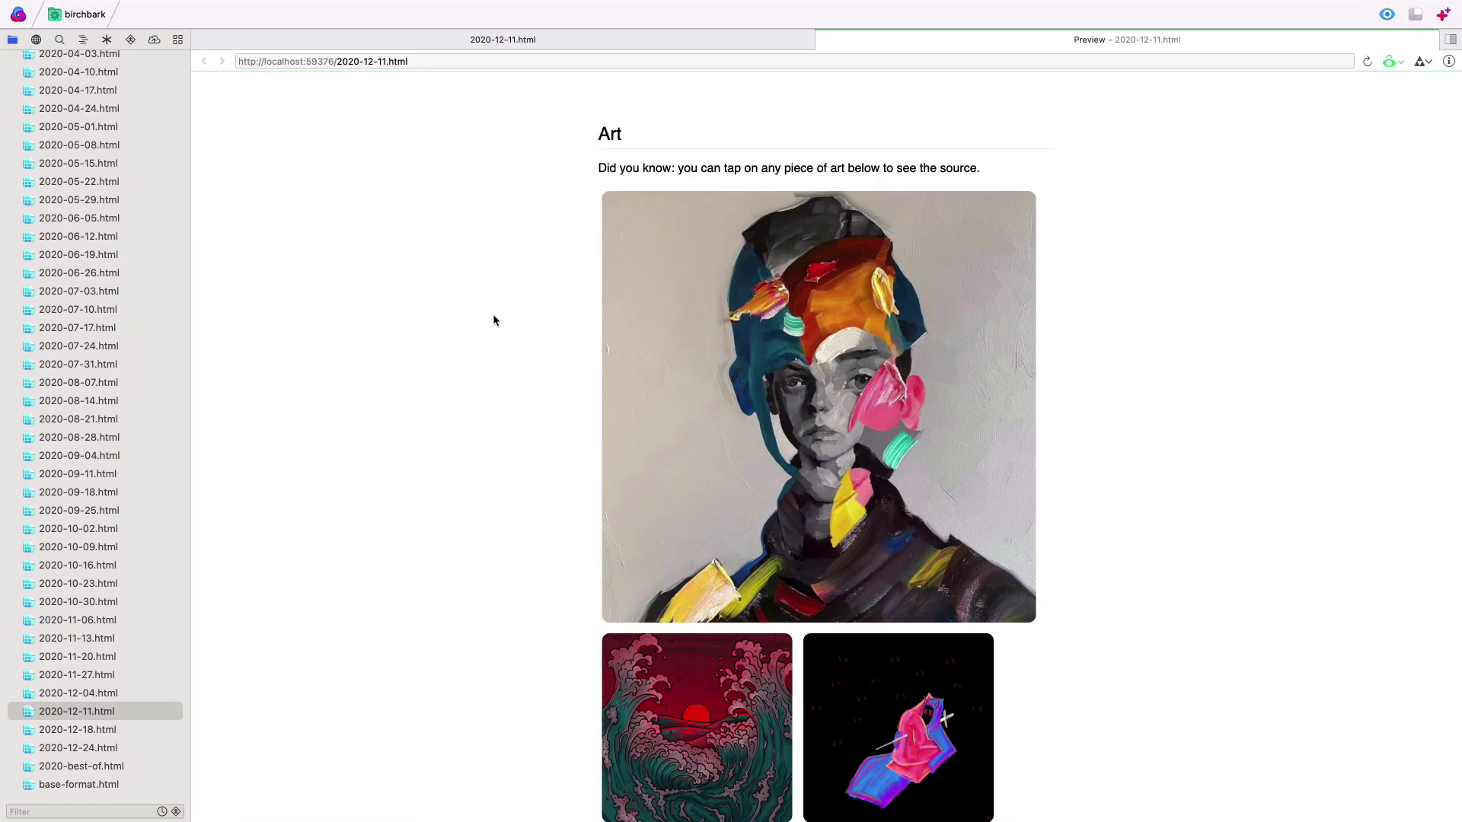
scroll(493, 320, "down", 5)
scroll(493, 320, "down", 2)
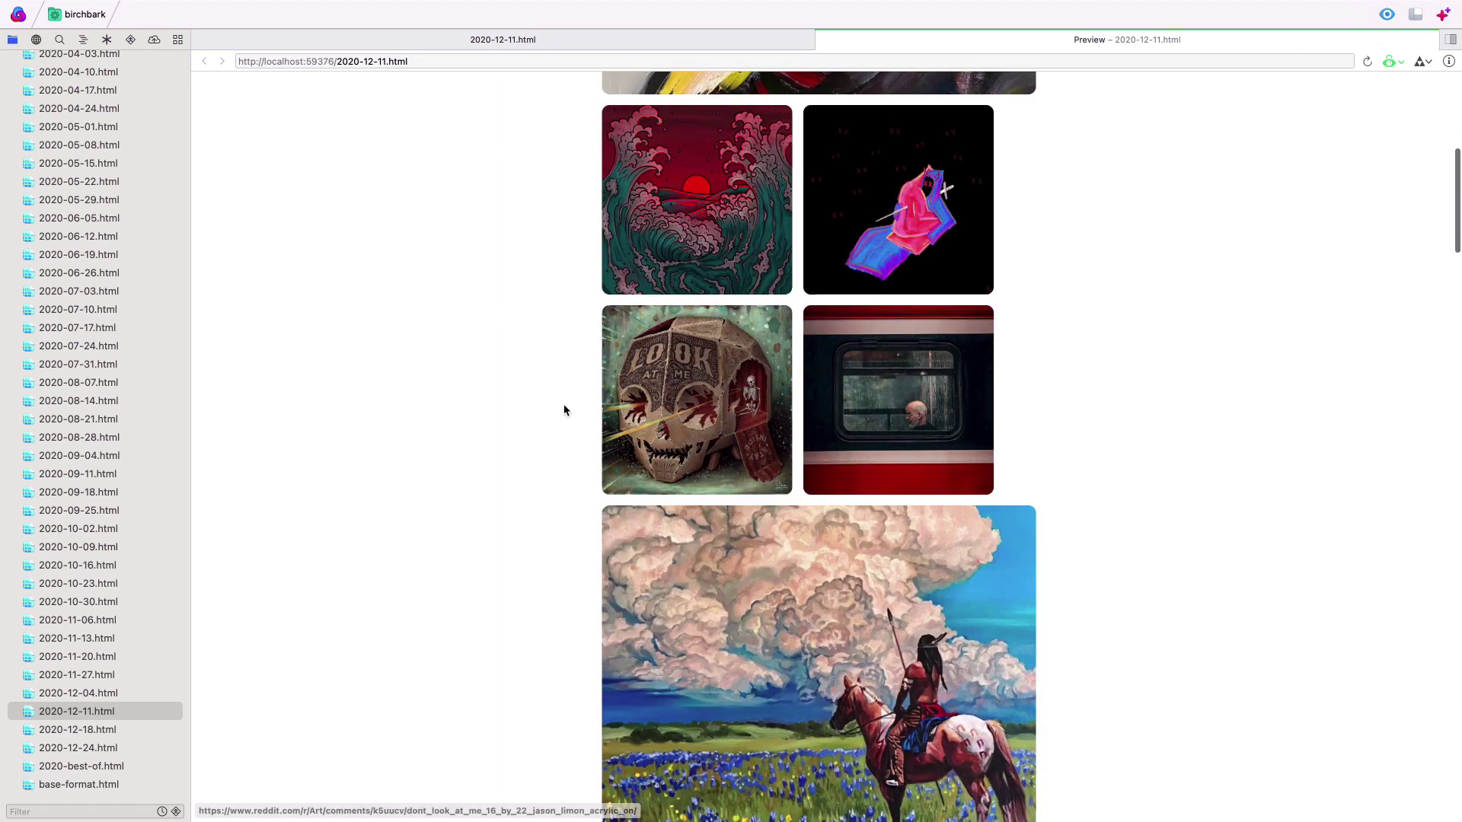
scroll(523, 391, "down", 7)
scroll(523, 393, "down", 19)
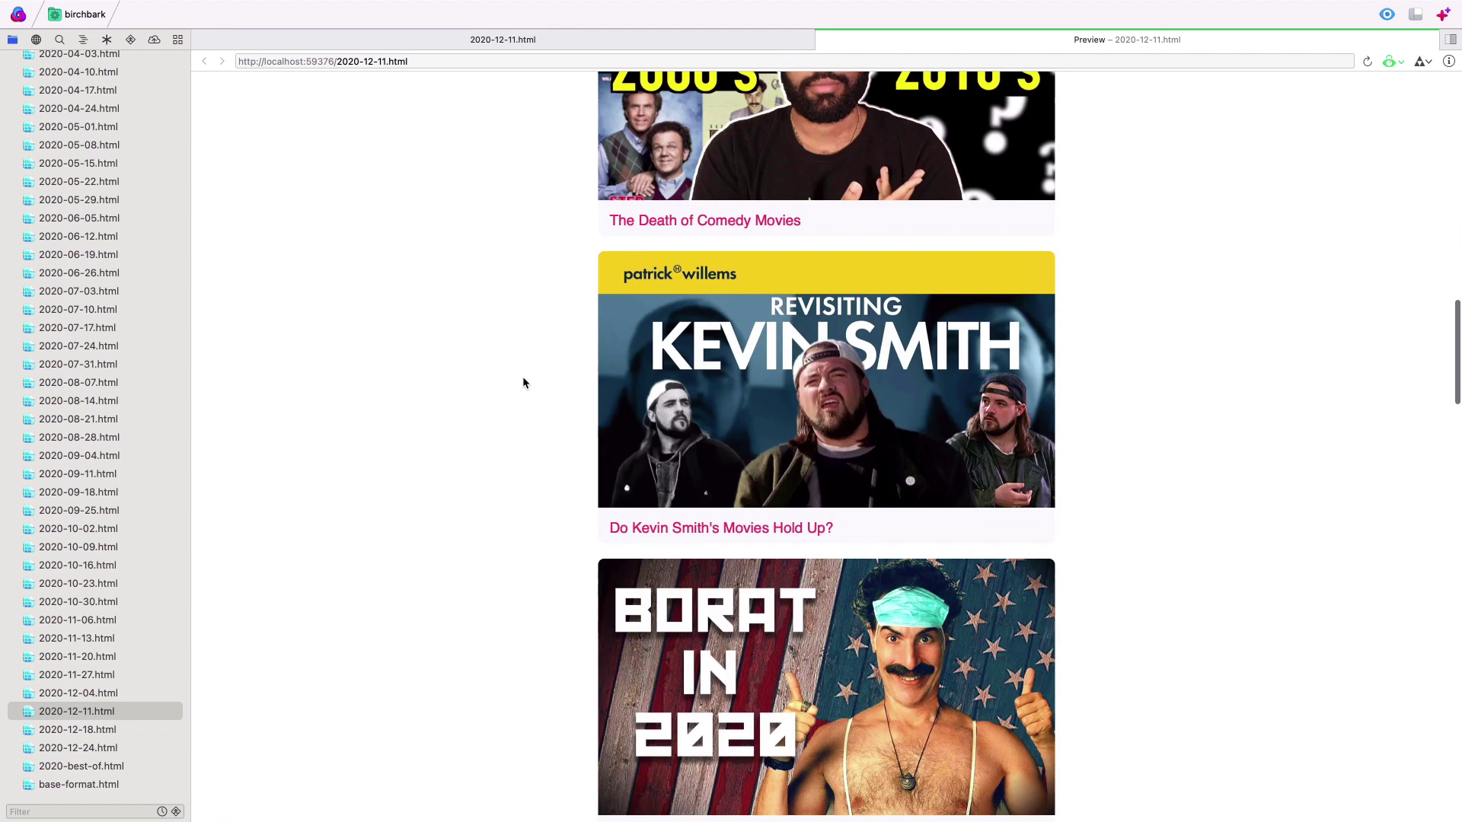
scroll(522, 382, "down", 11)
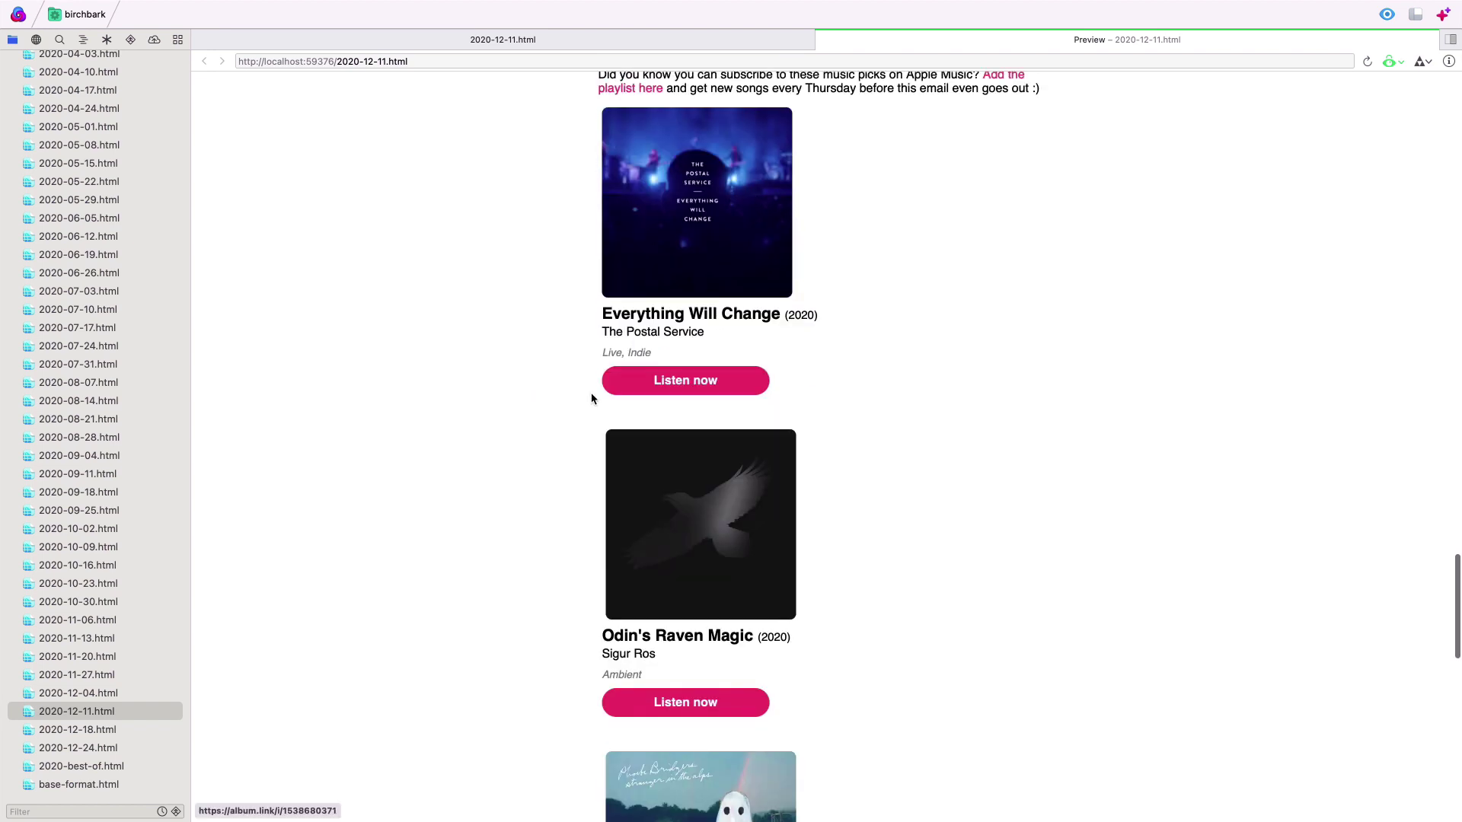
scroll(581, 404, "down", 9)
scroll(582, 410, "down", 6)
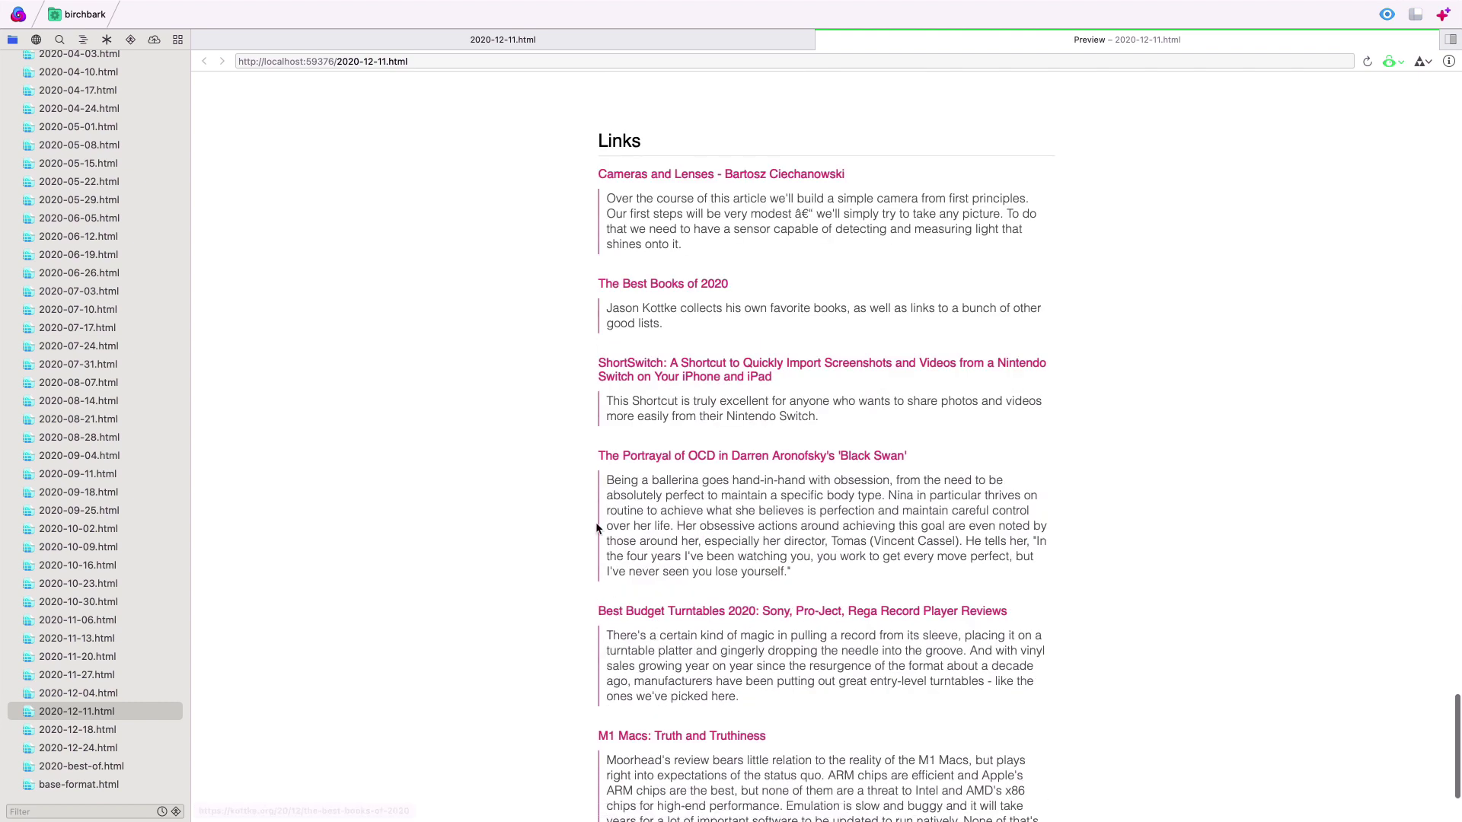
key("Home")
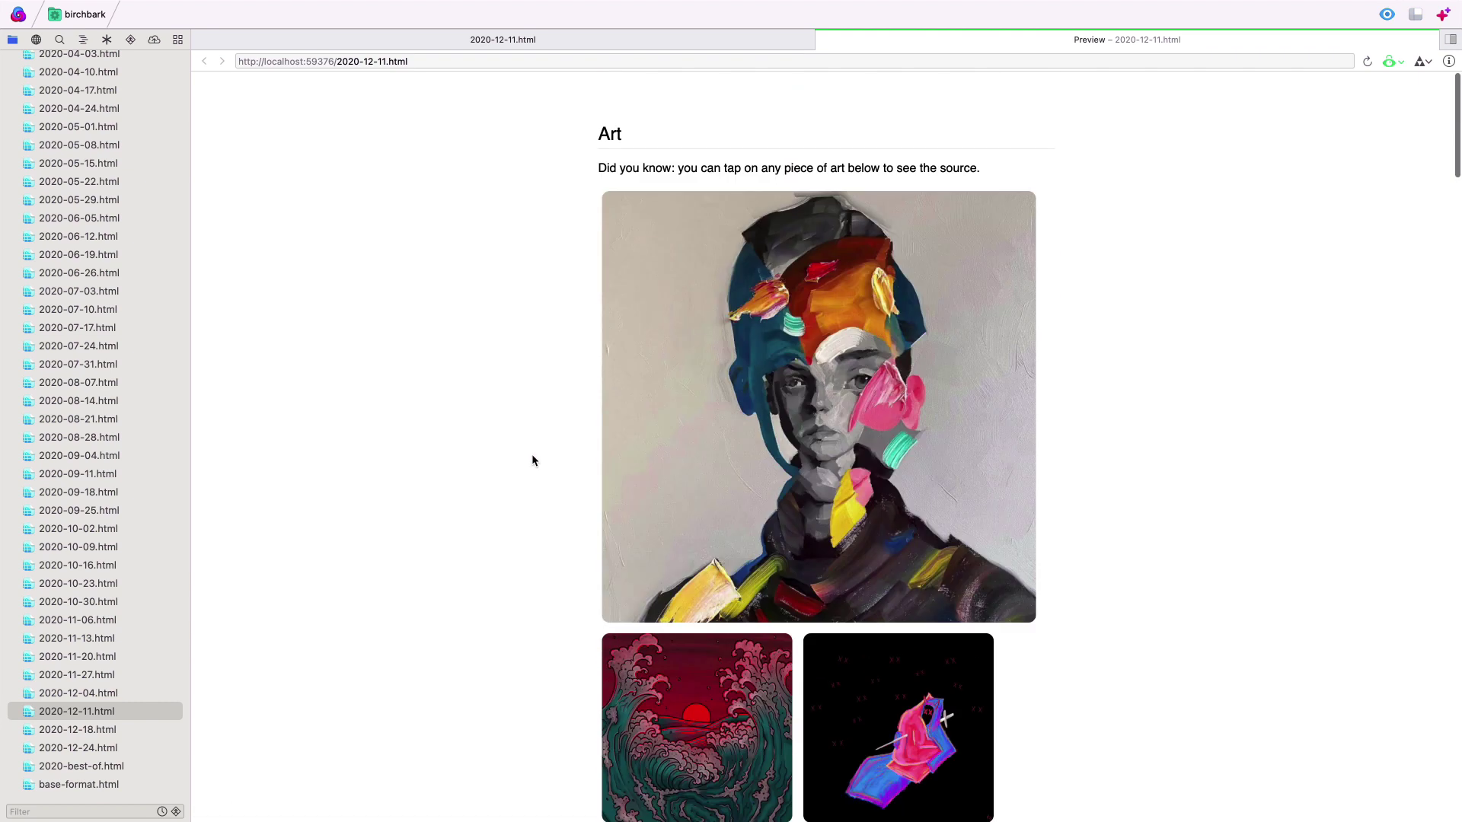
left_click(688, 38)
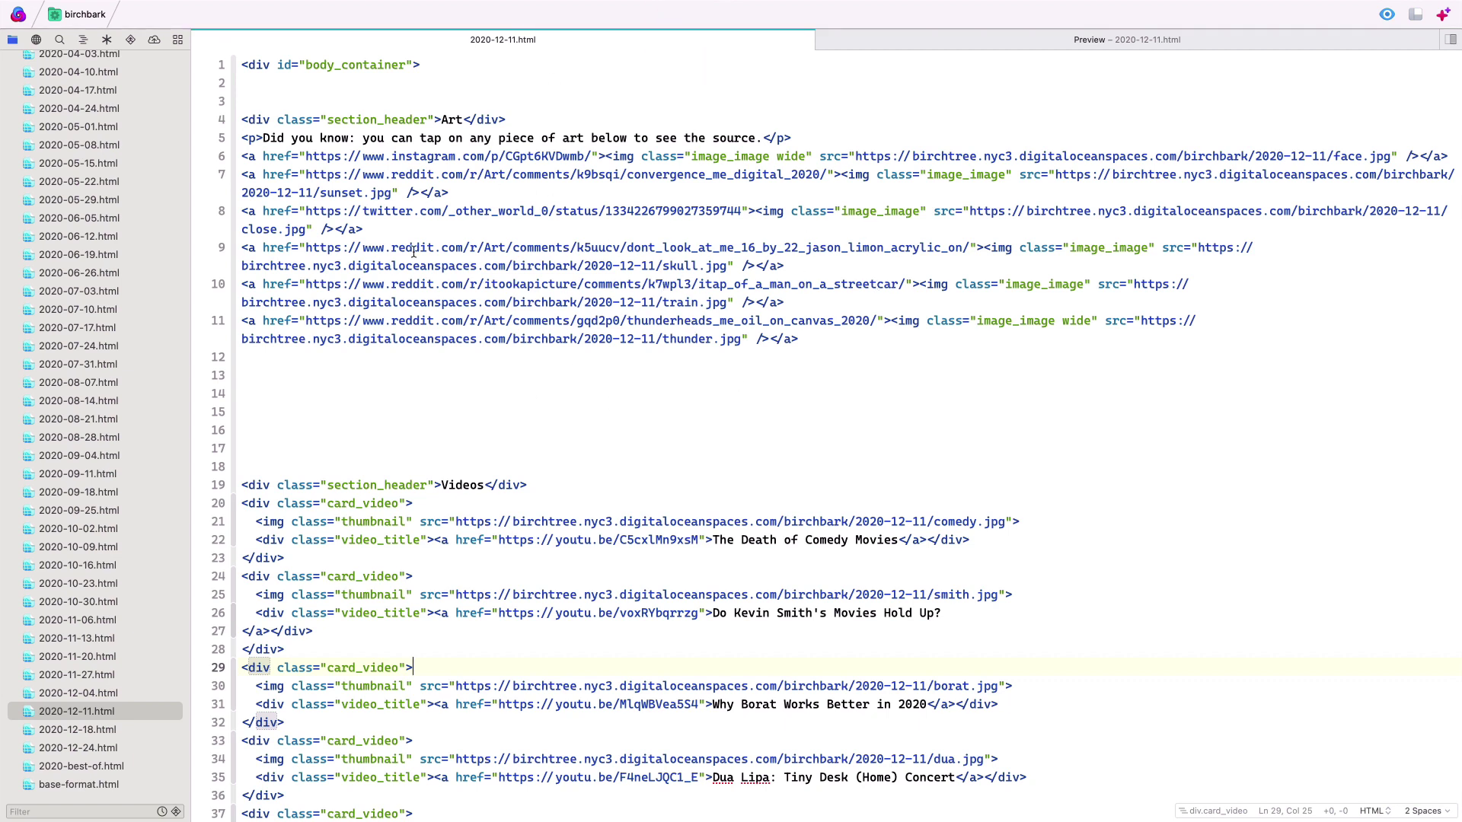
Step: Select all the 2020-12-11.html code and switch to the birchbark.substack.com browser space
key("super+a")
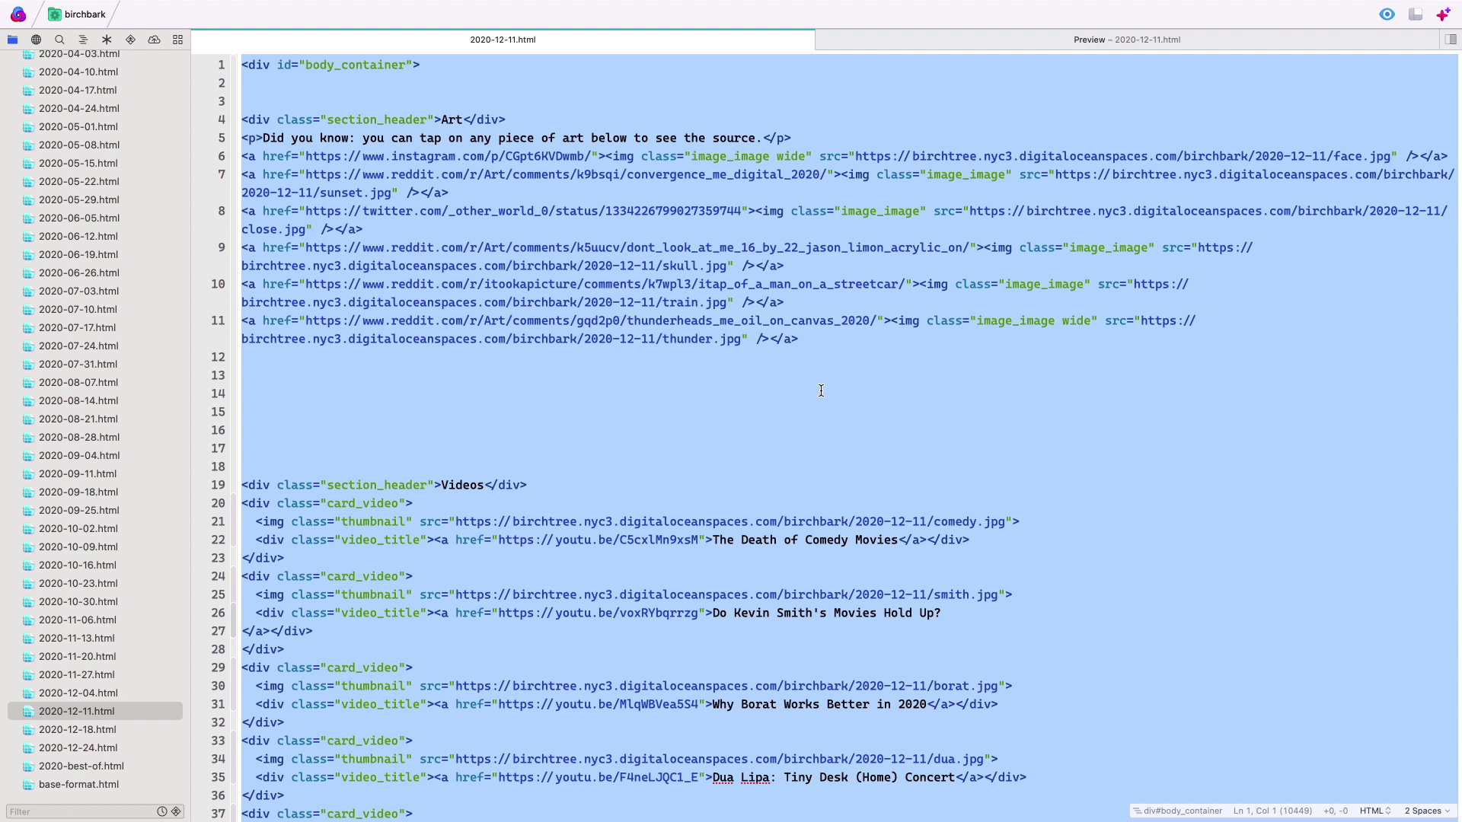
key("ctrl+Right")
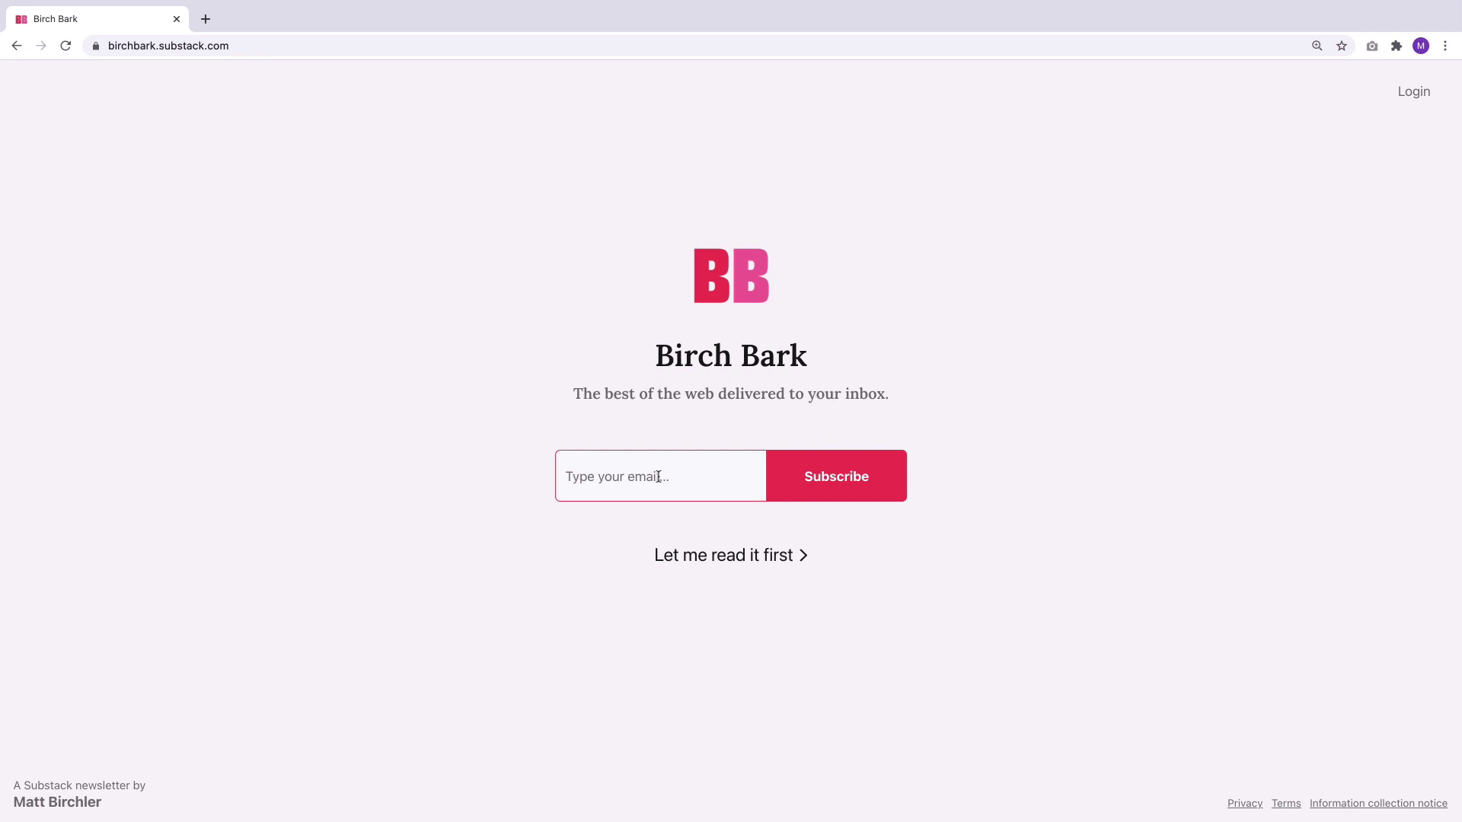
Step: Skip the signup prompt with 'Let me read it first' and browse the Birch Bark post list
left_click(770, 560)
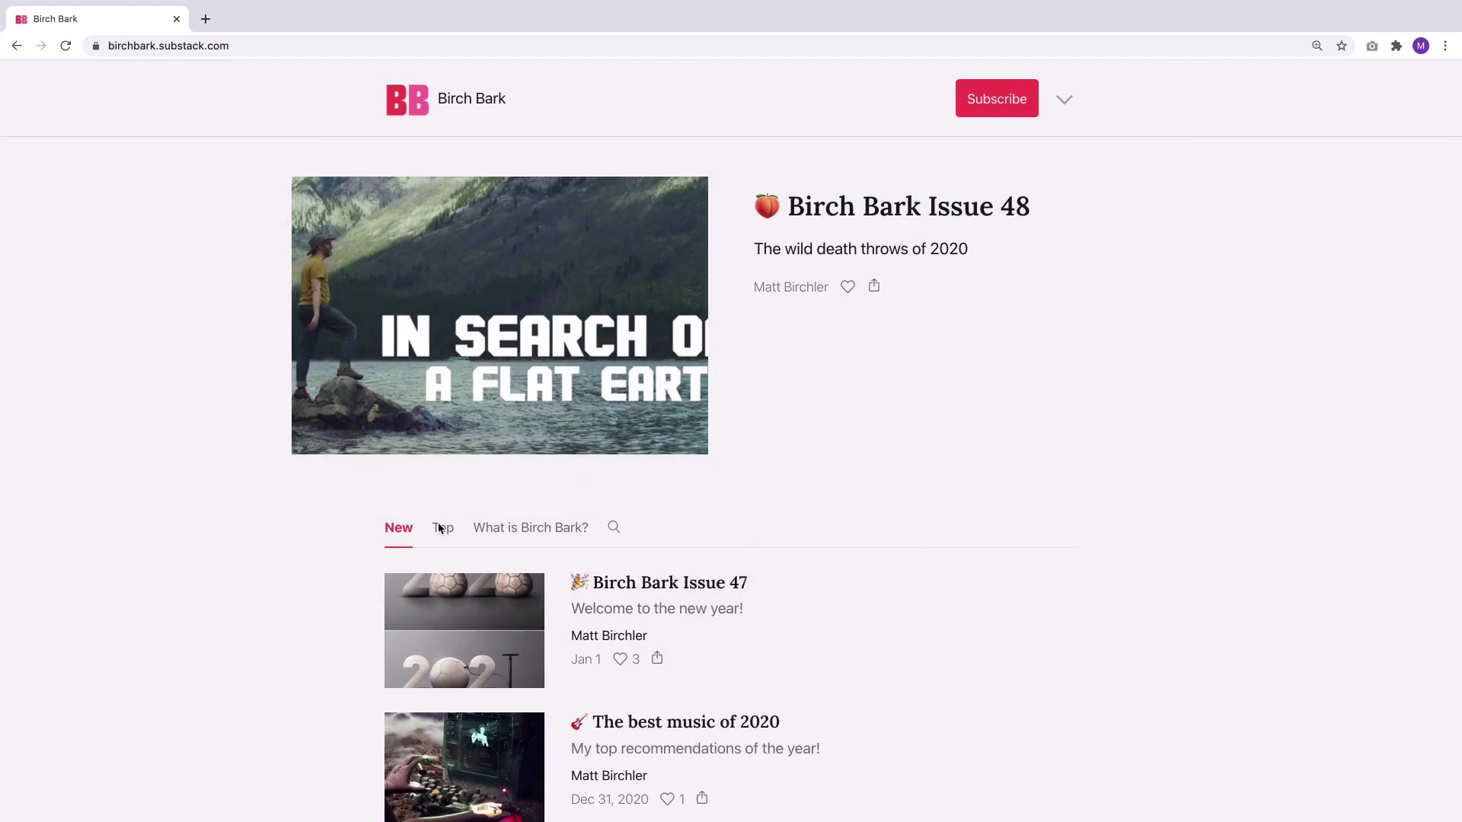
scroll(360, 564, "down", 2)
scroll(361, 565, "down", 15)
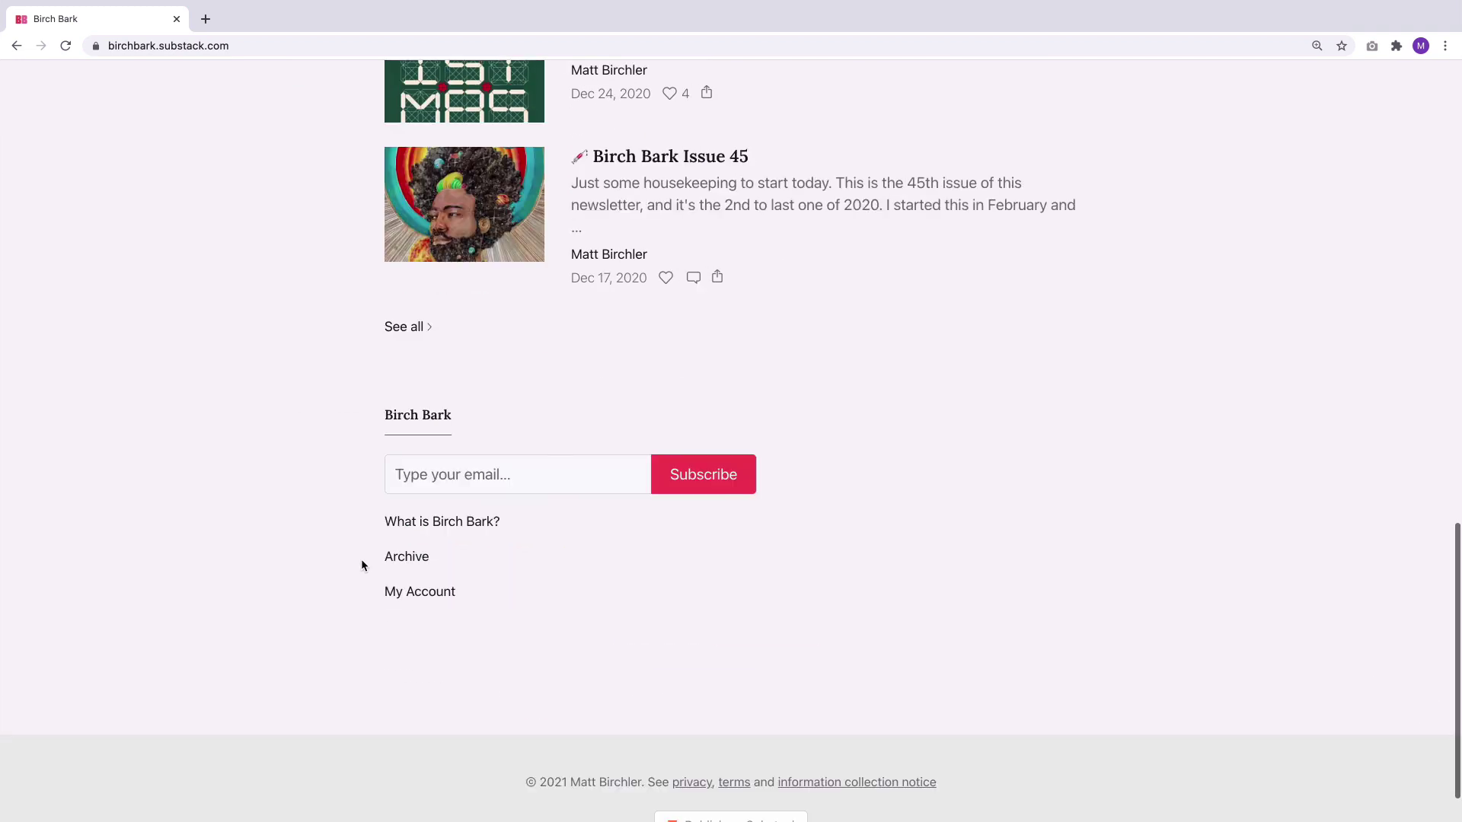
scroll(362, 565, "up", 17)
scroll(362, 564, "down", 15)
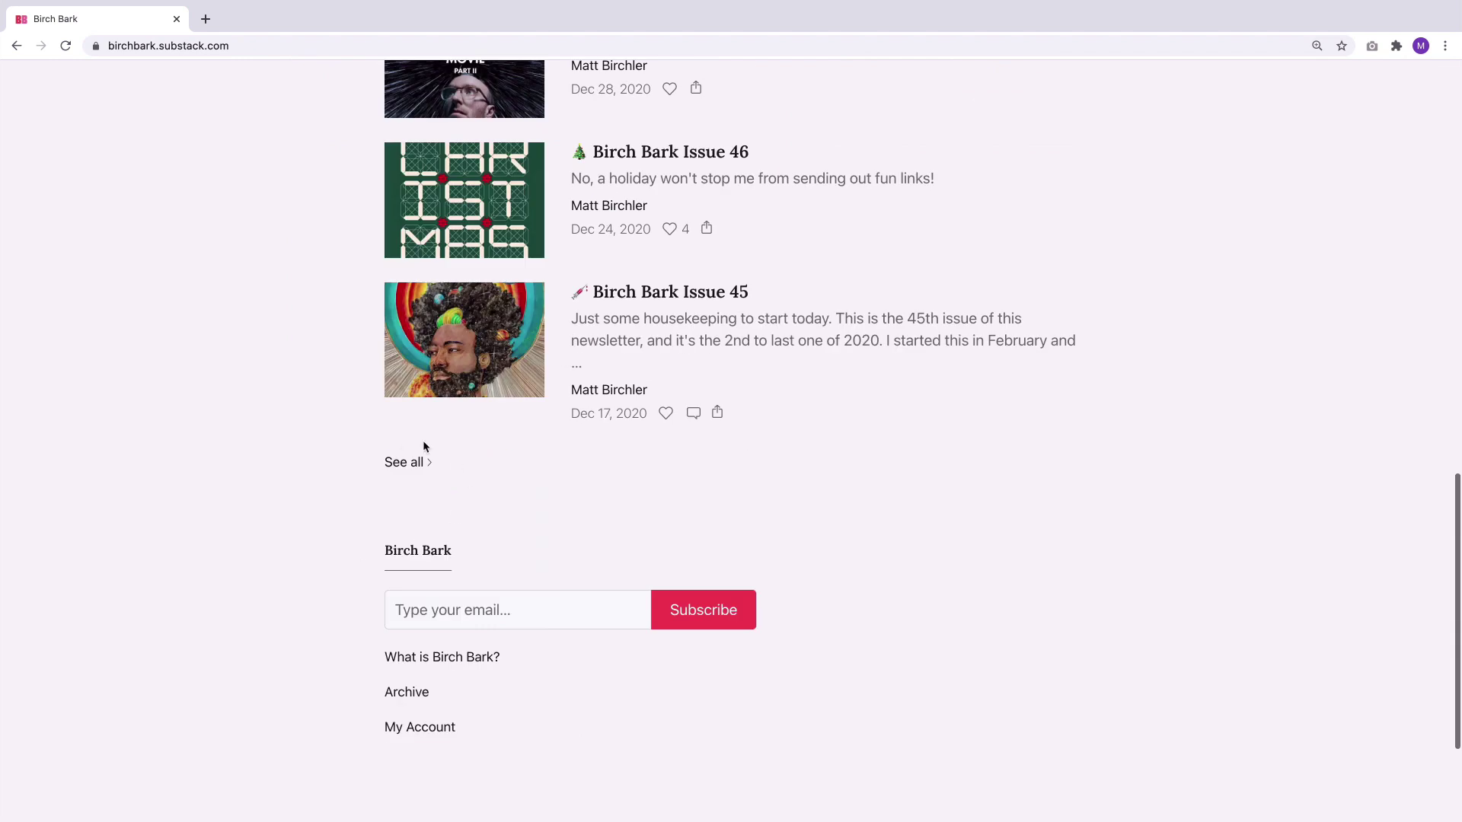
scroll(334, 532, "up", 17)
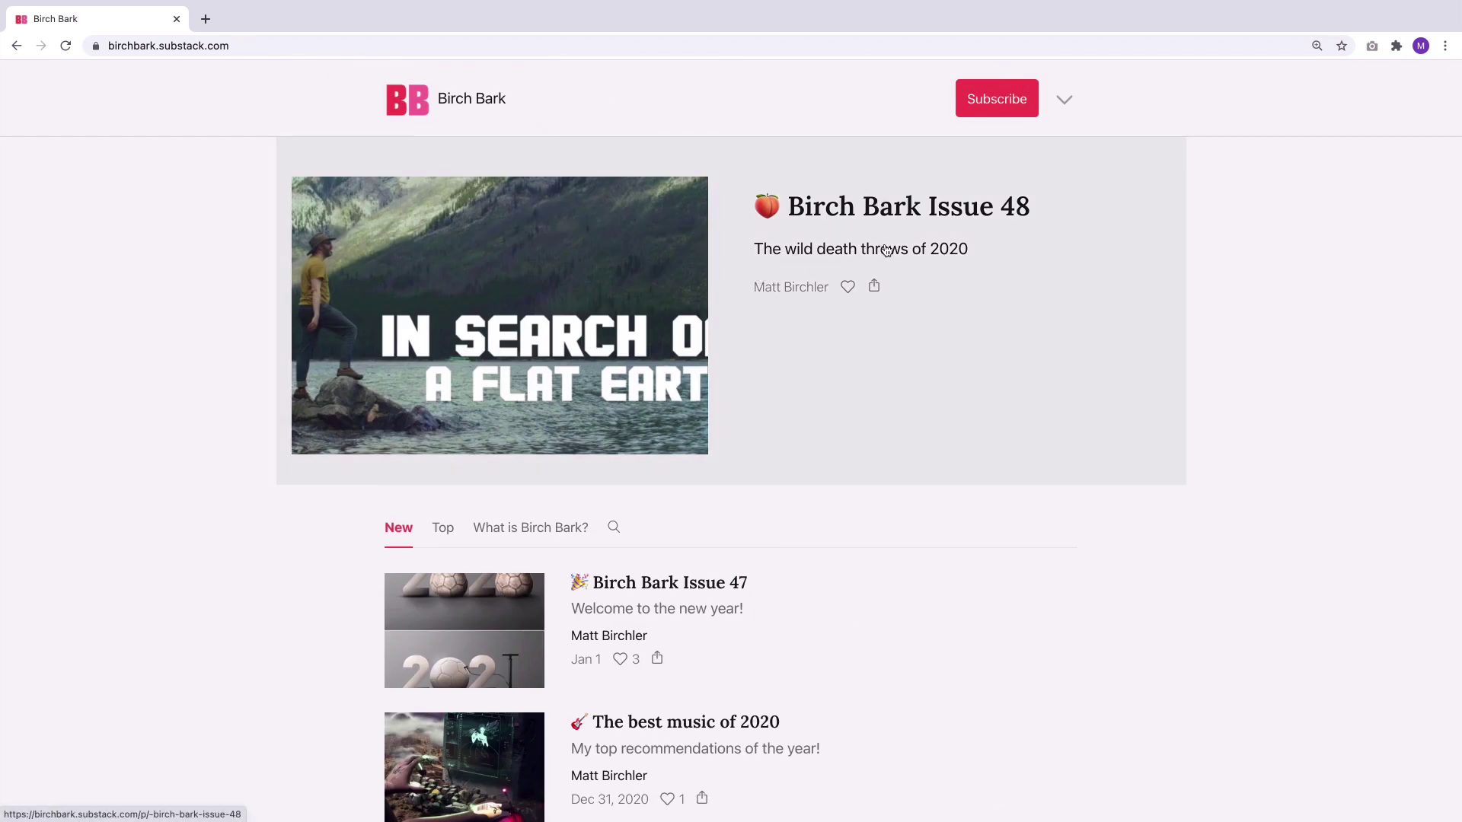
Step: Read through Issue 48, open Issue 46, then go to the Subscribe page
left_click(926, 215)
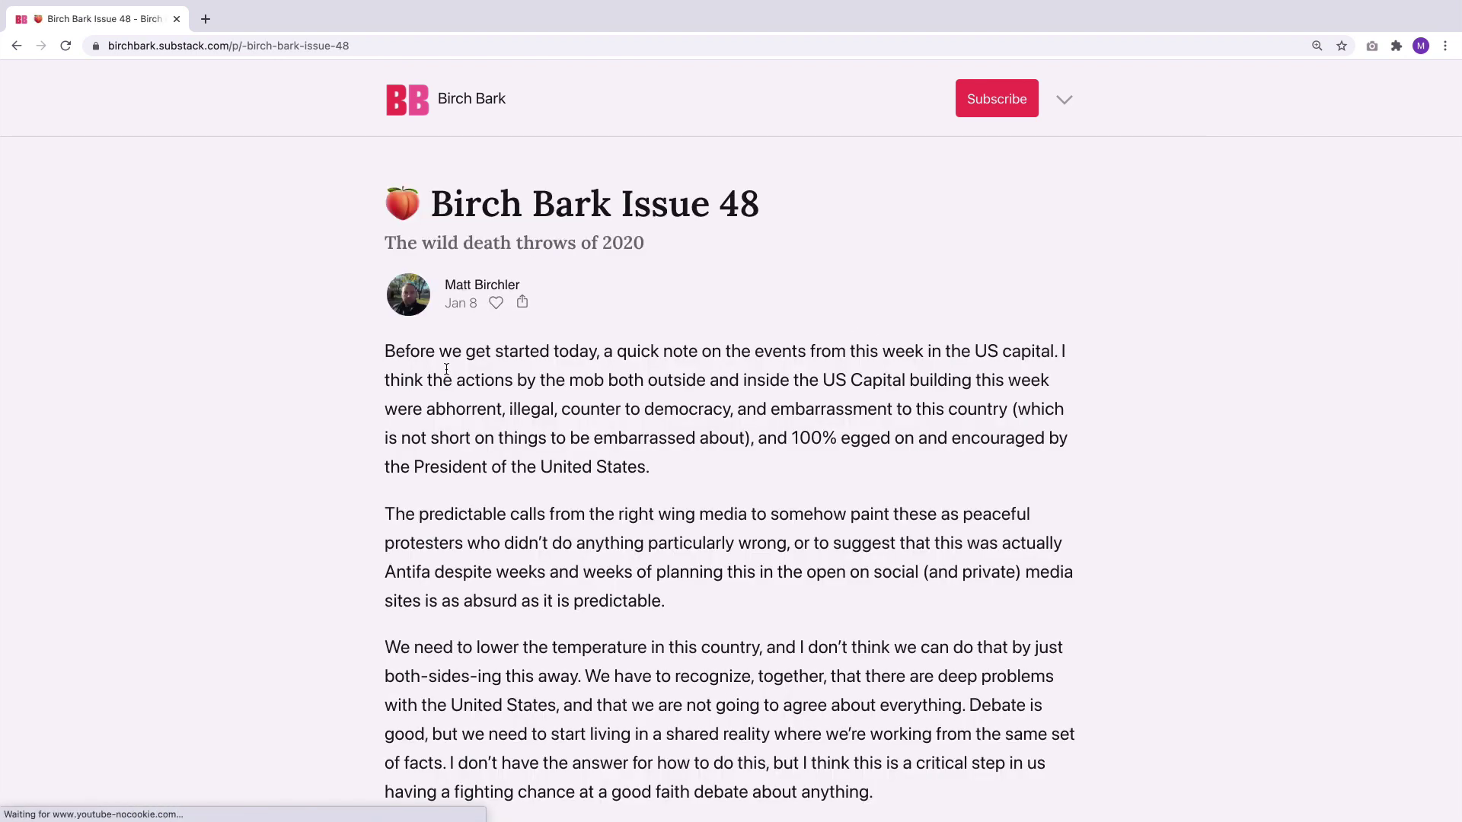
scroll(357, 462, "down", 8)
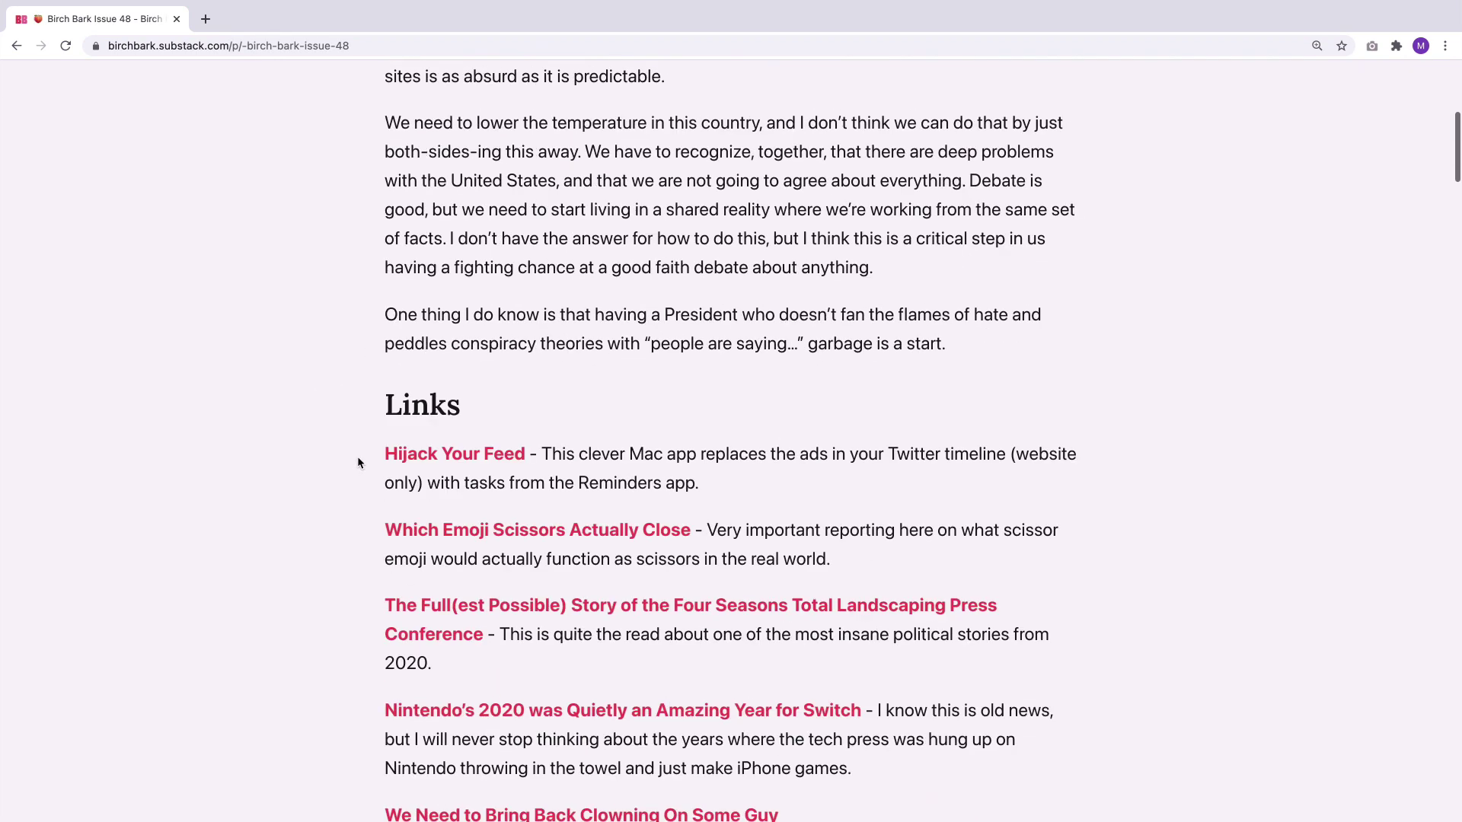
scroll(358, 462, "down", 5)
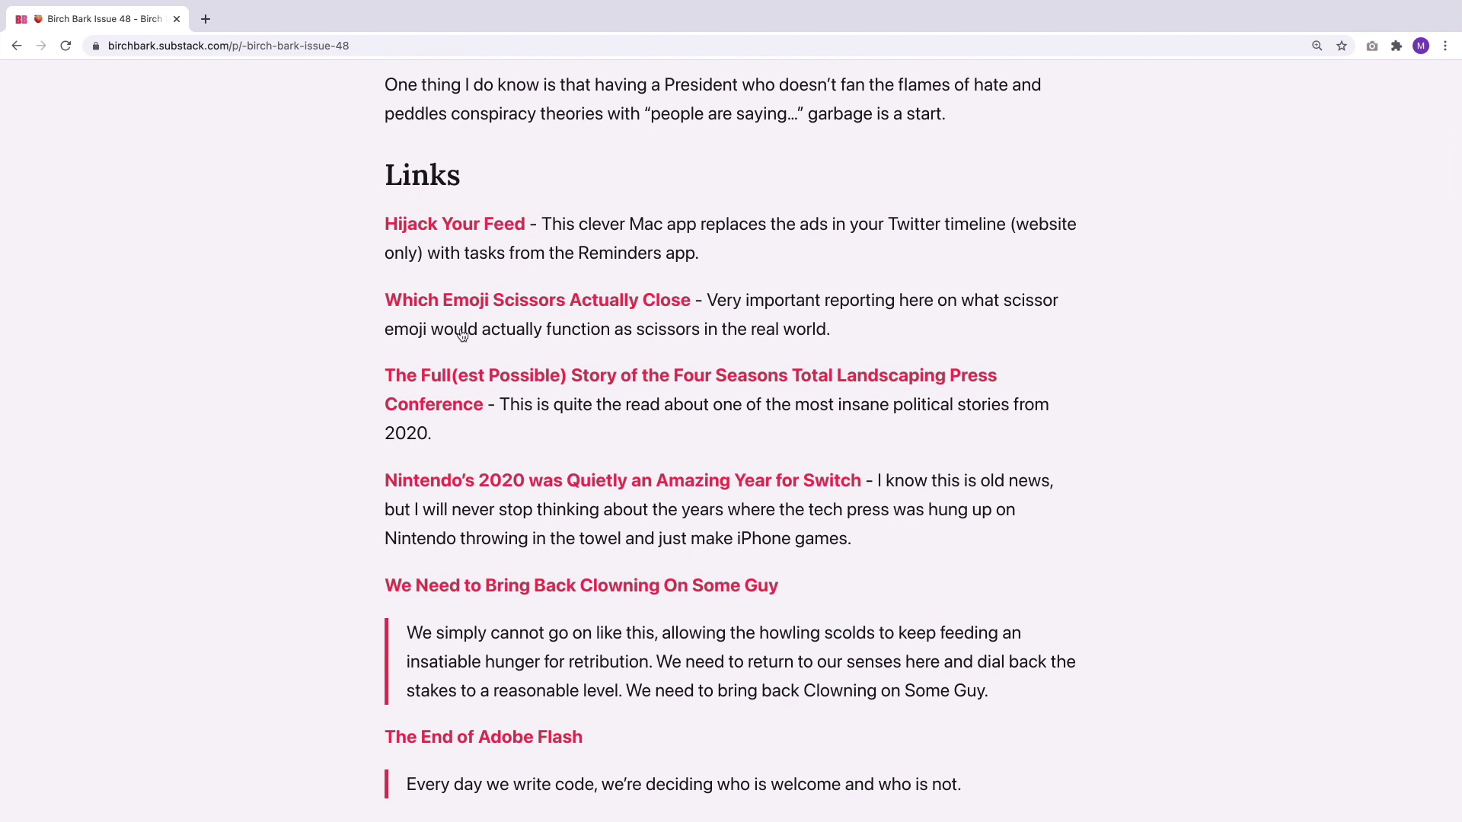
scroll(472, 524, "down", 10)
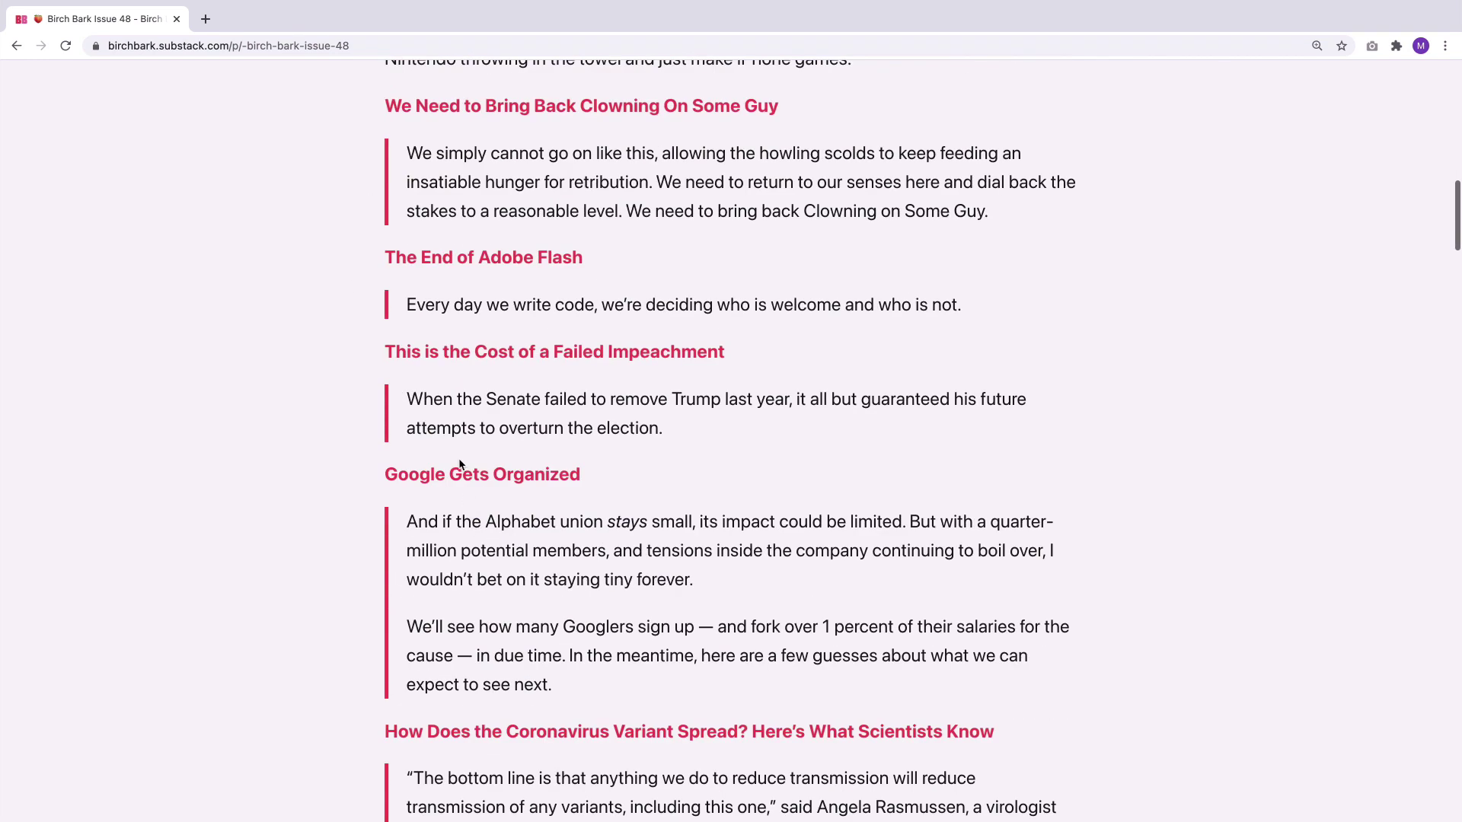
scroll(341, 454, "down", 13)
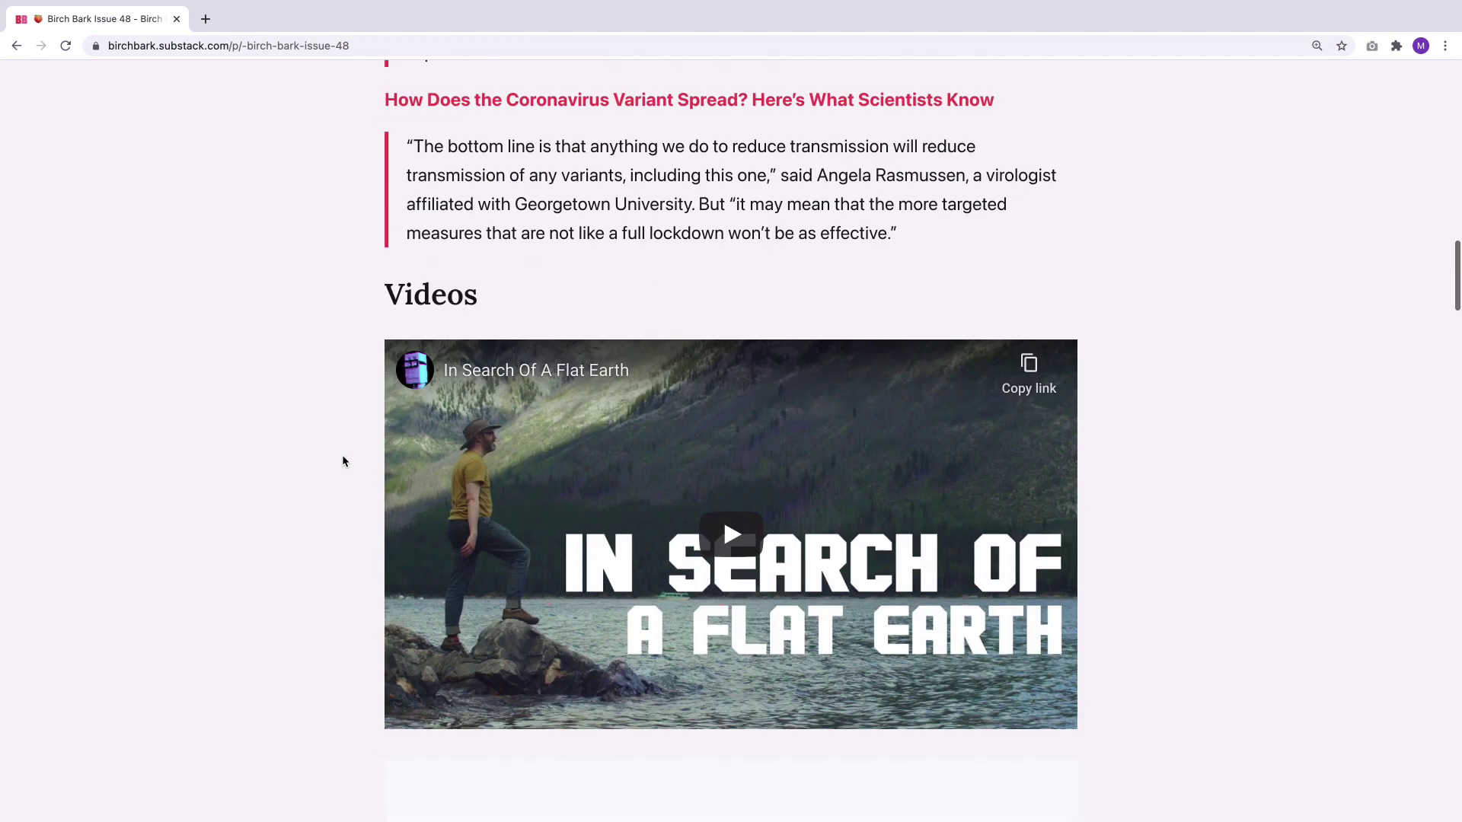
scroll(333, 436, "down", 15)
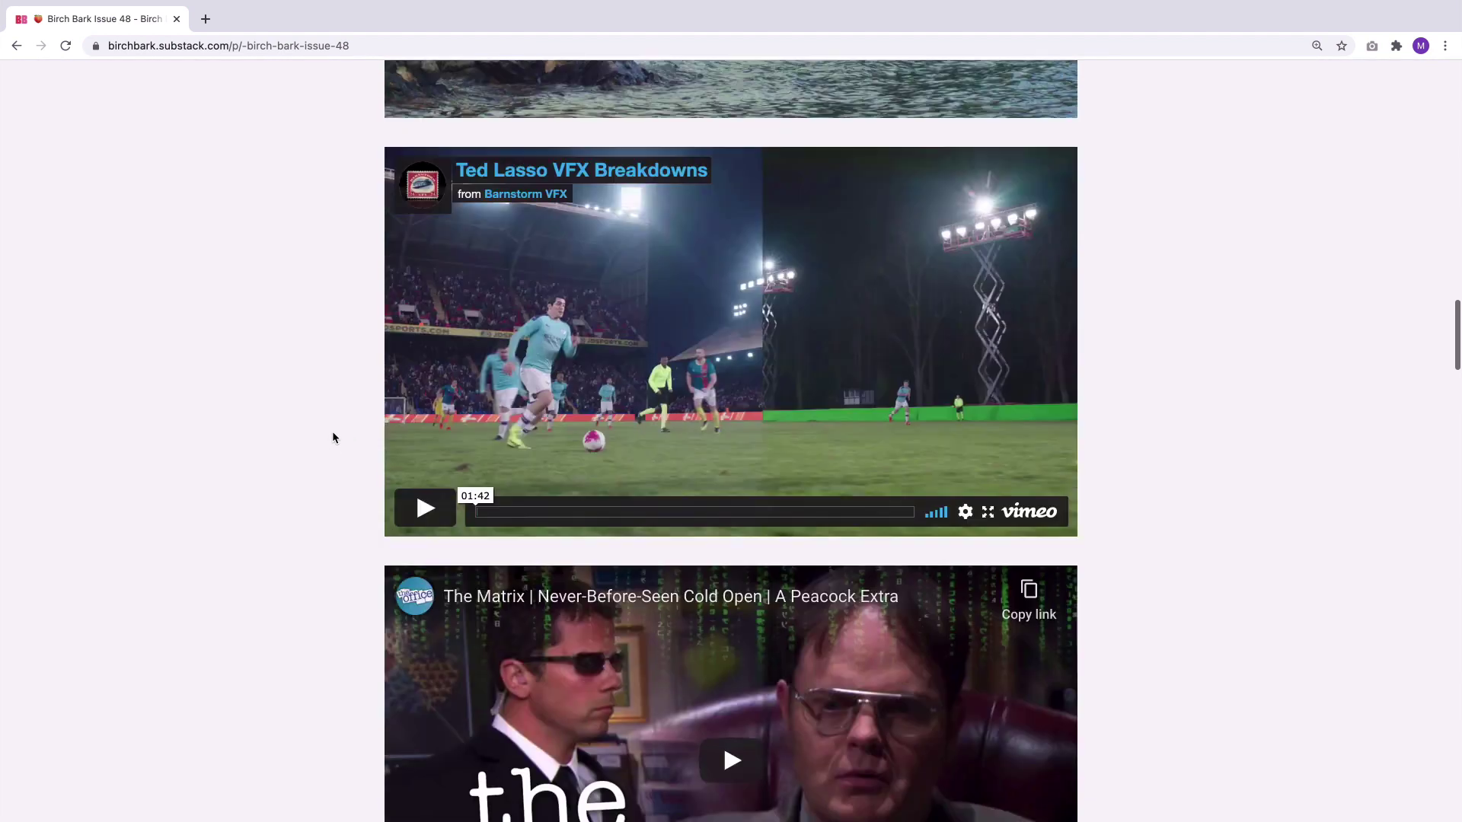
scroll(333, 437, "down", 20)
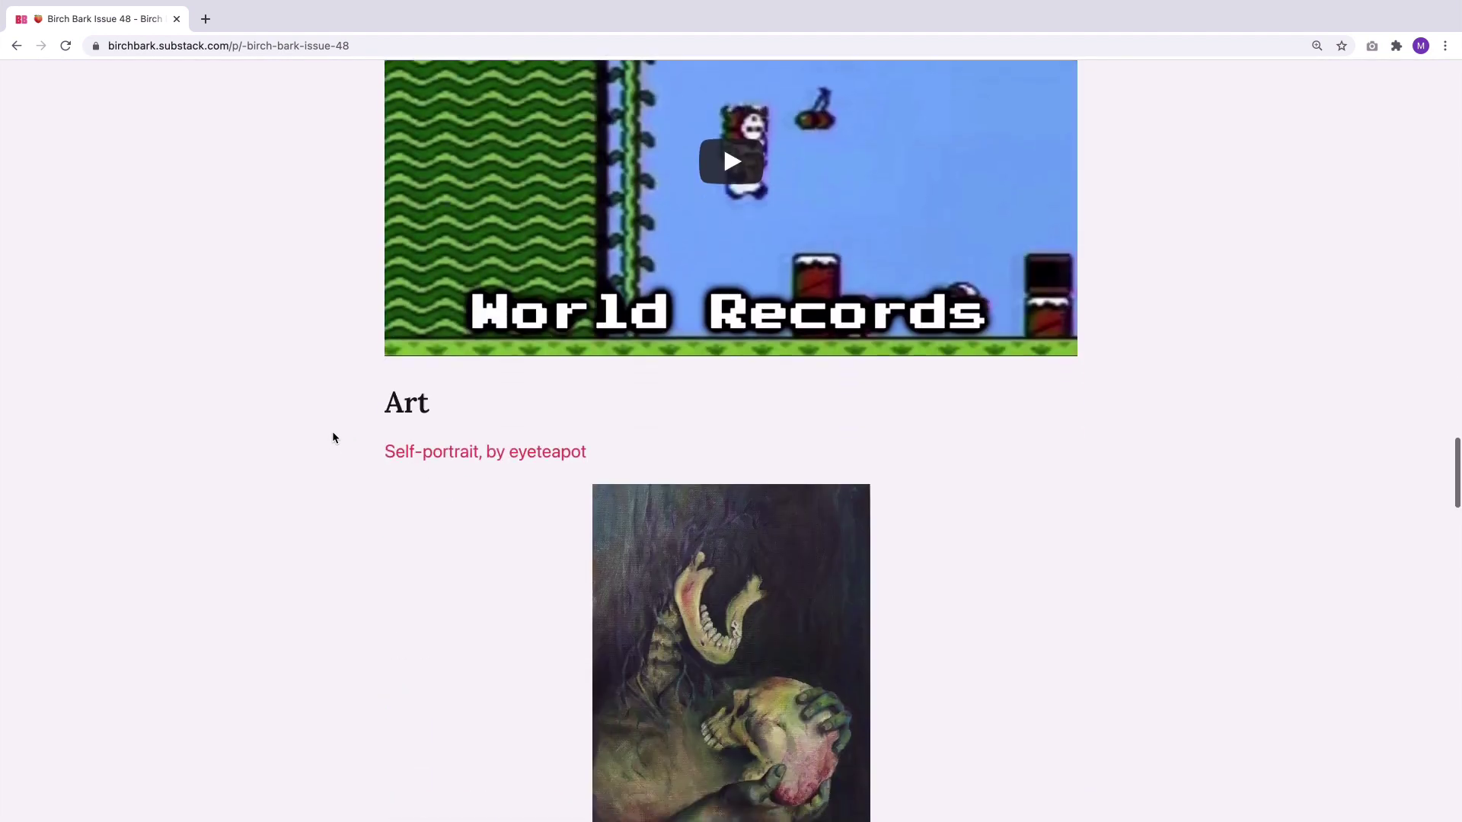
scroll(332, 437, "down", 20)
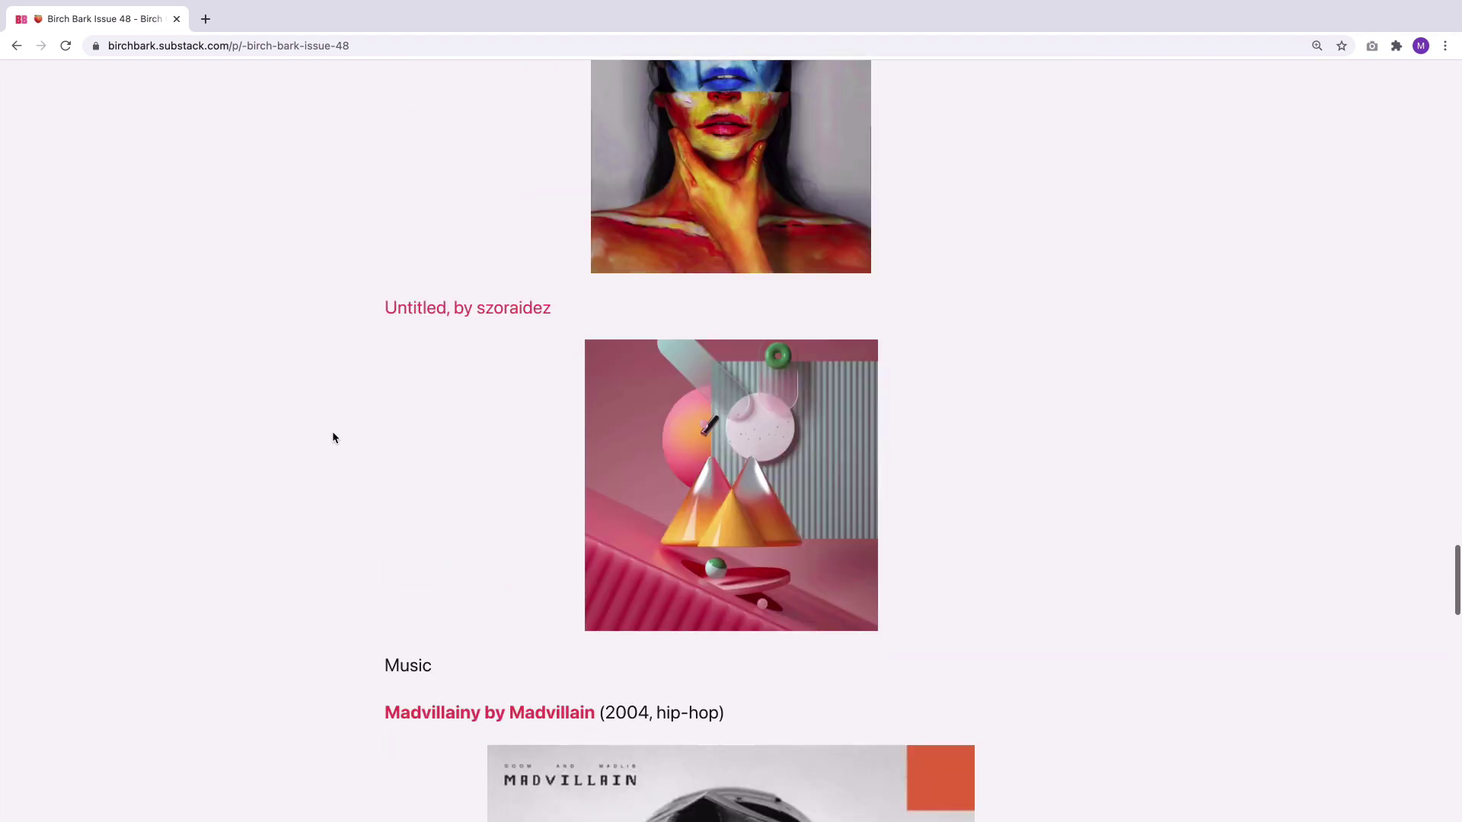
scroll(333, 437, "down", 20)
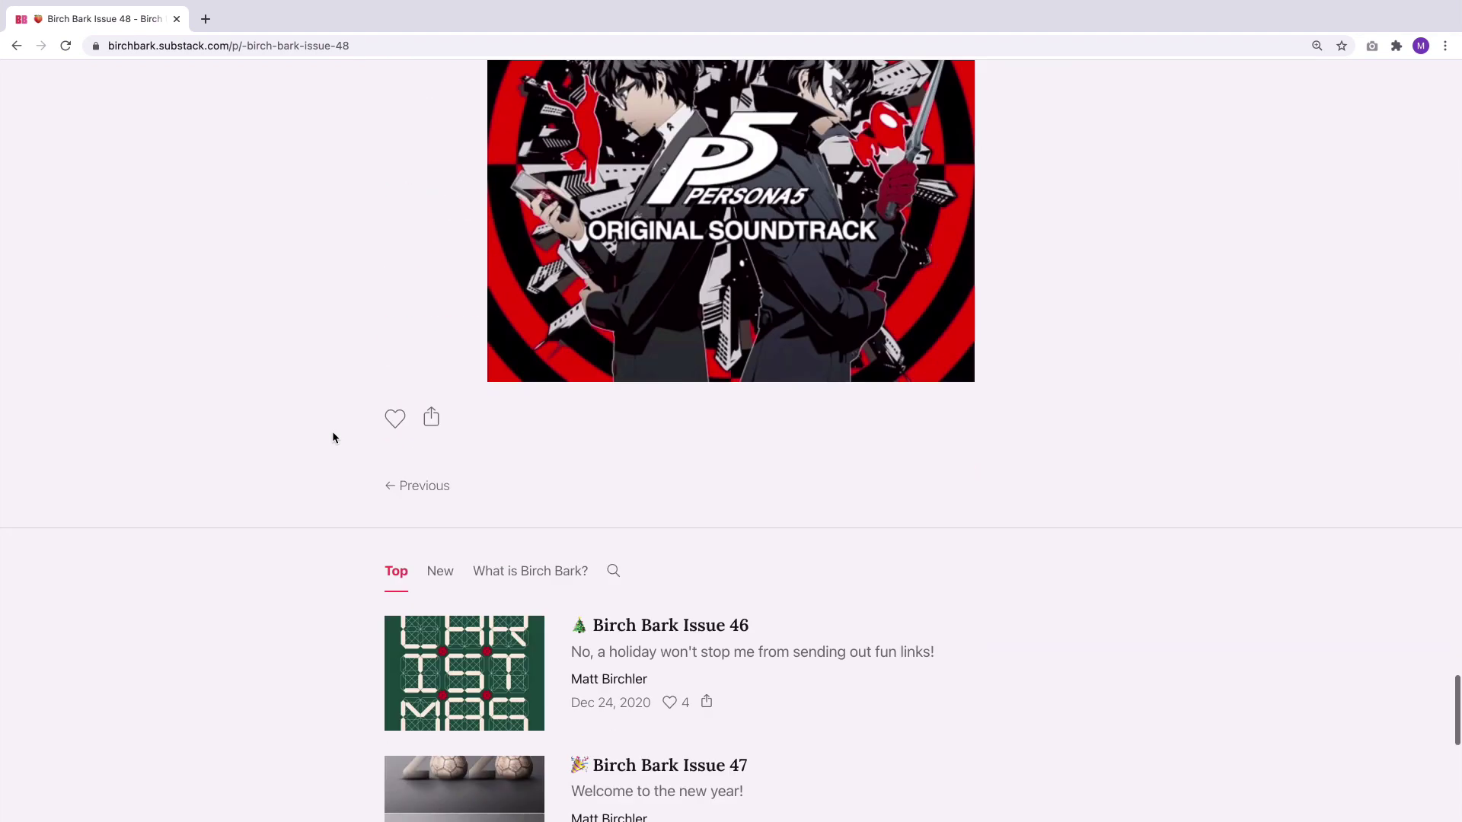
scroll(333, 437, "down", 7)
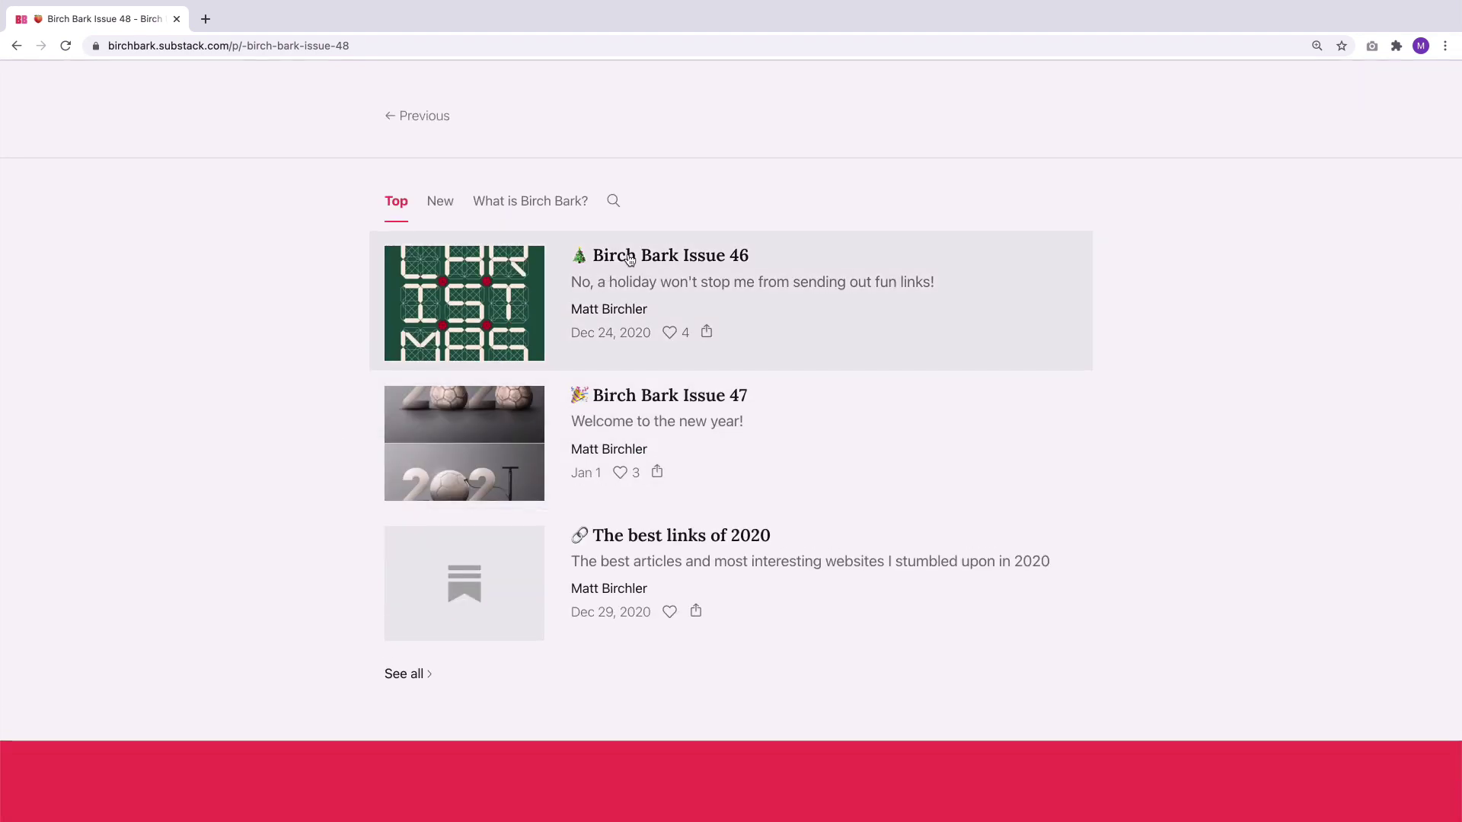
left_click(630, 260)
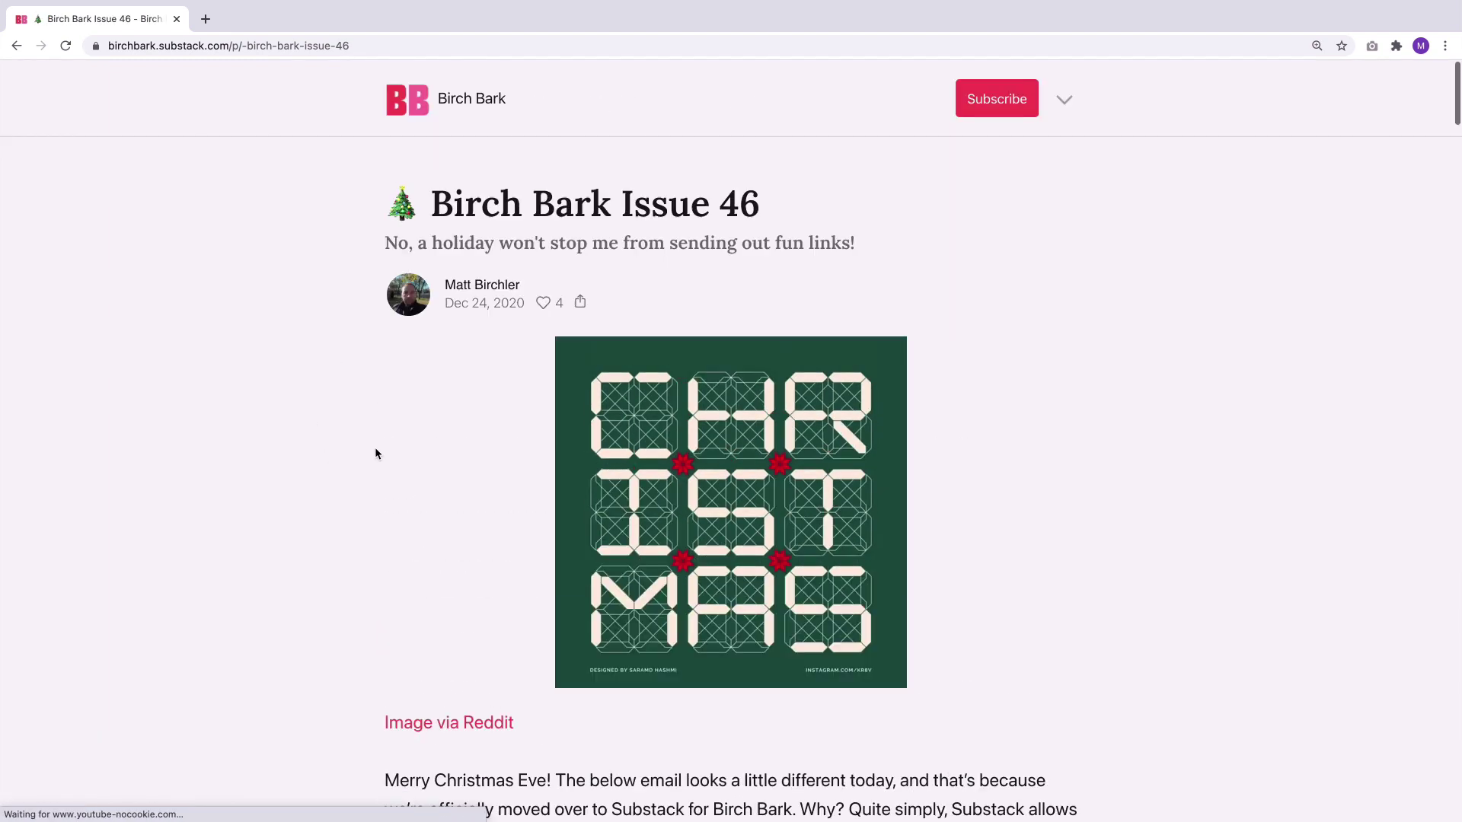
left_click(995, 100)
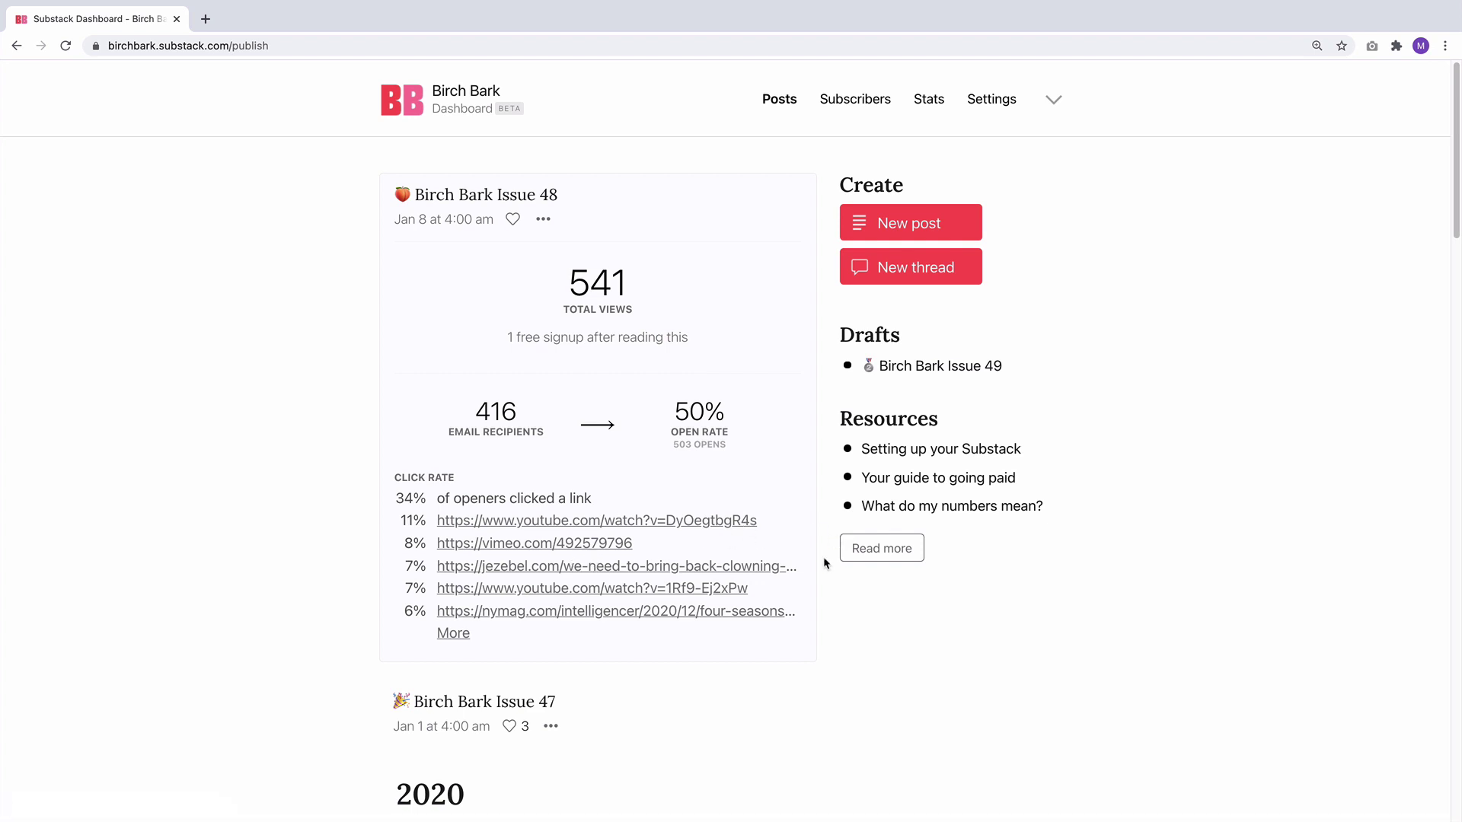
Step: View Birch Bark's subscriber numbers and website visitor statistics
left_click(852, 100)
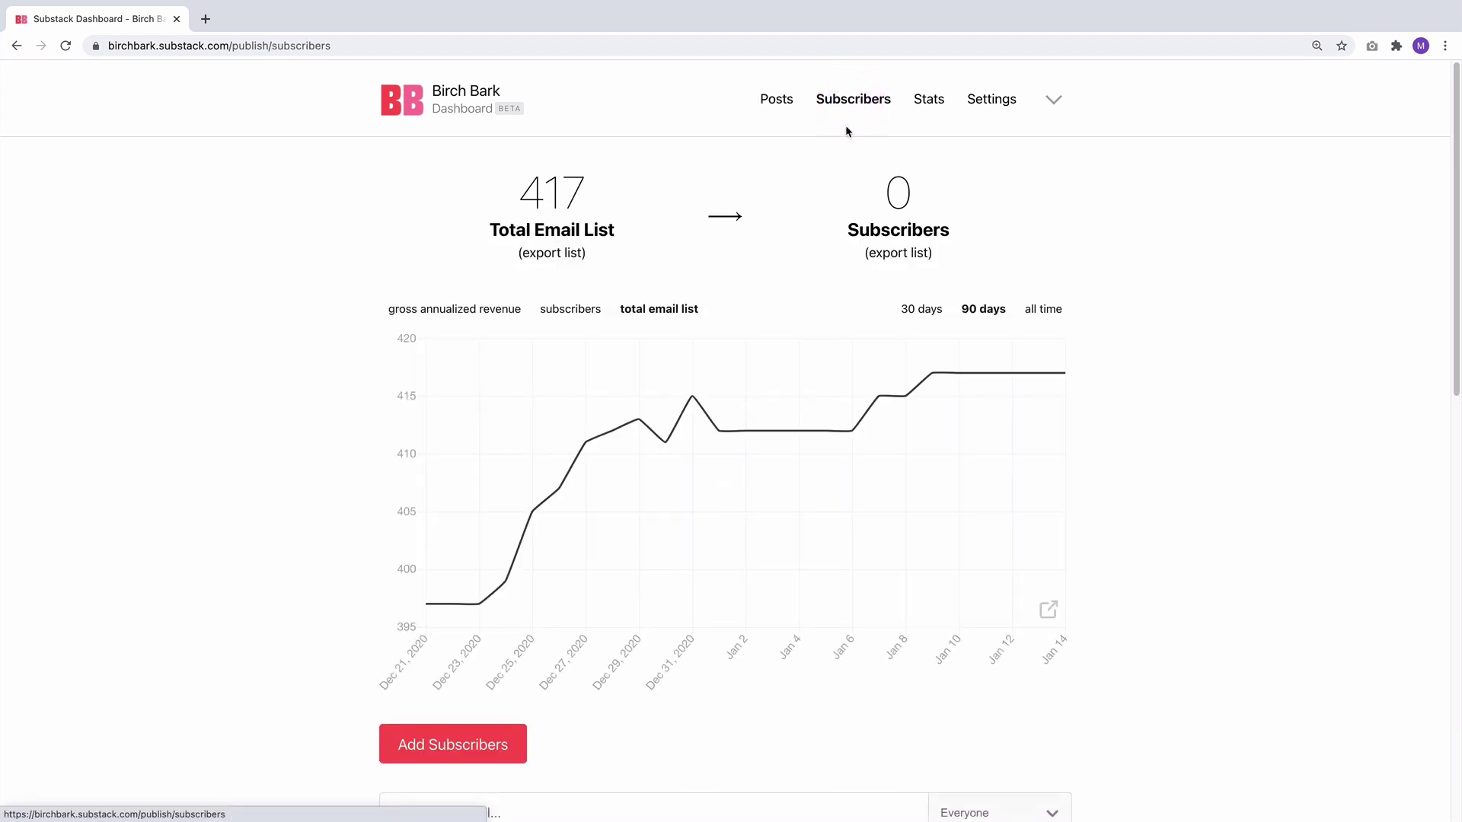
left_click(928, 99)
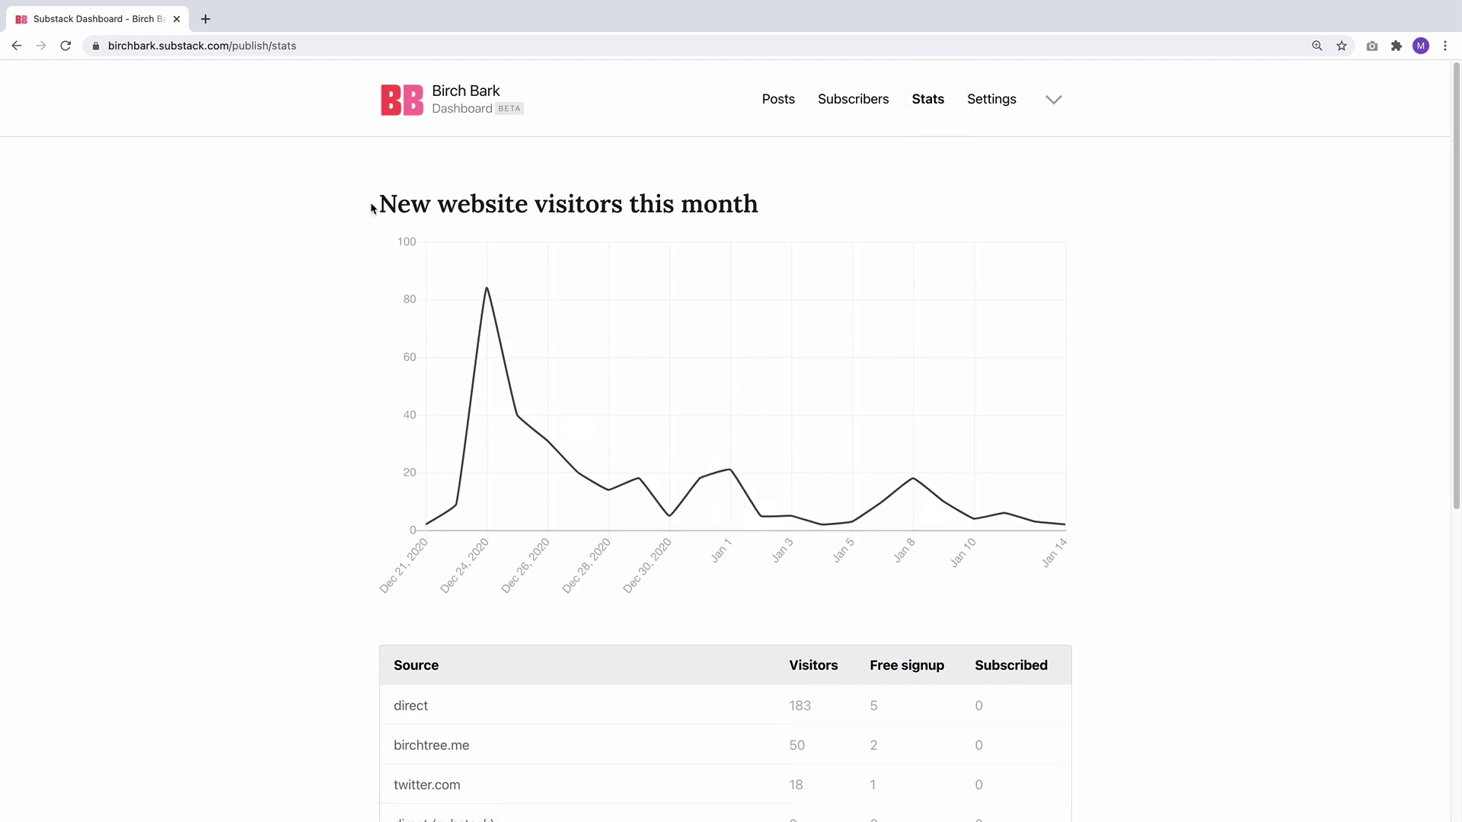
left_click_drag(379, 206, 796, 203)
left_click(825, 197)
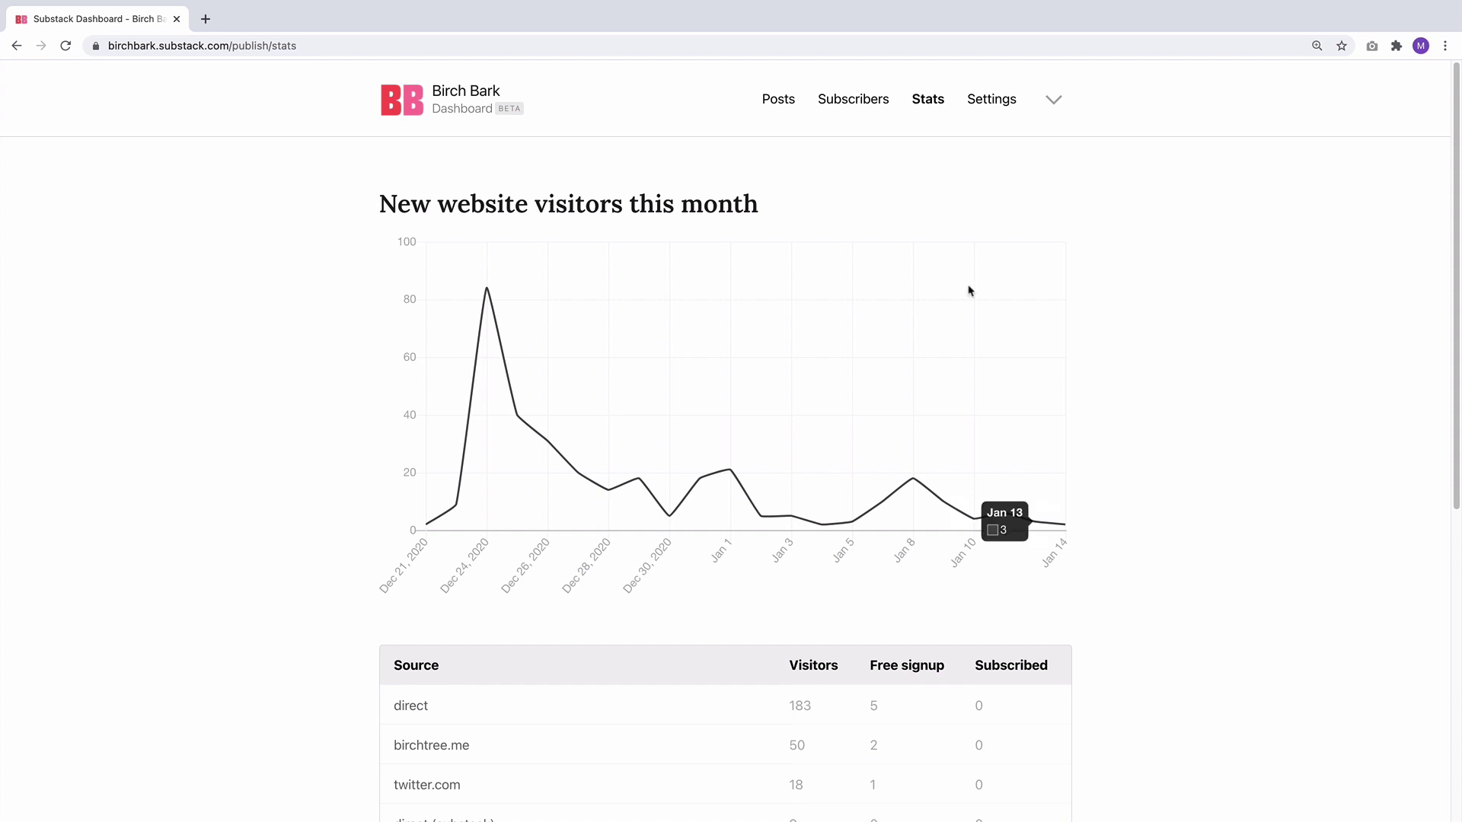
Step: Open the publication Settings and scroll down to the Style section with Edit Theme
left_click(994, 99)
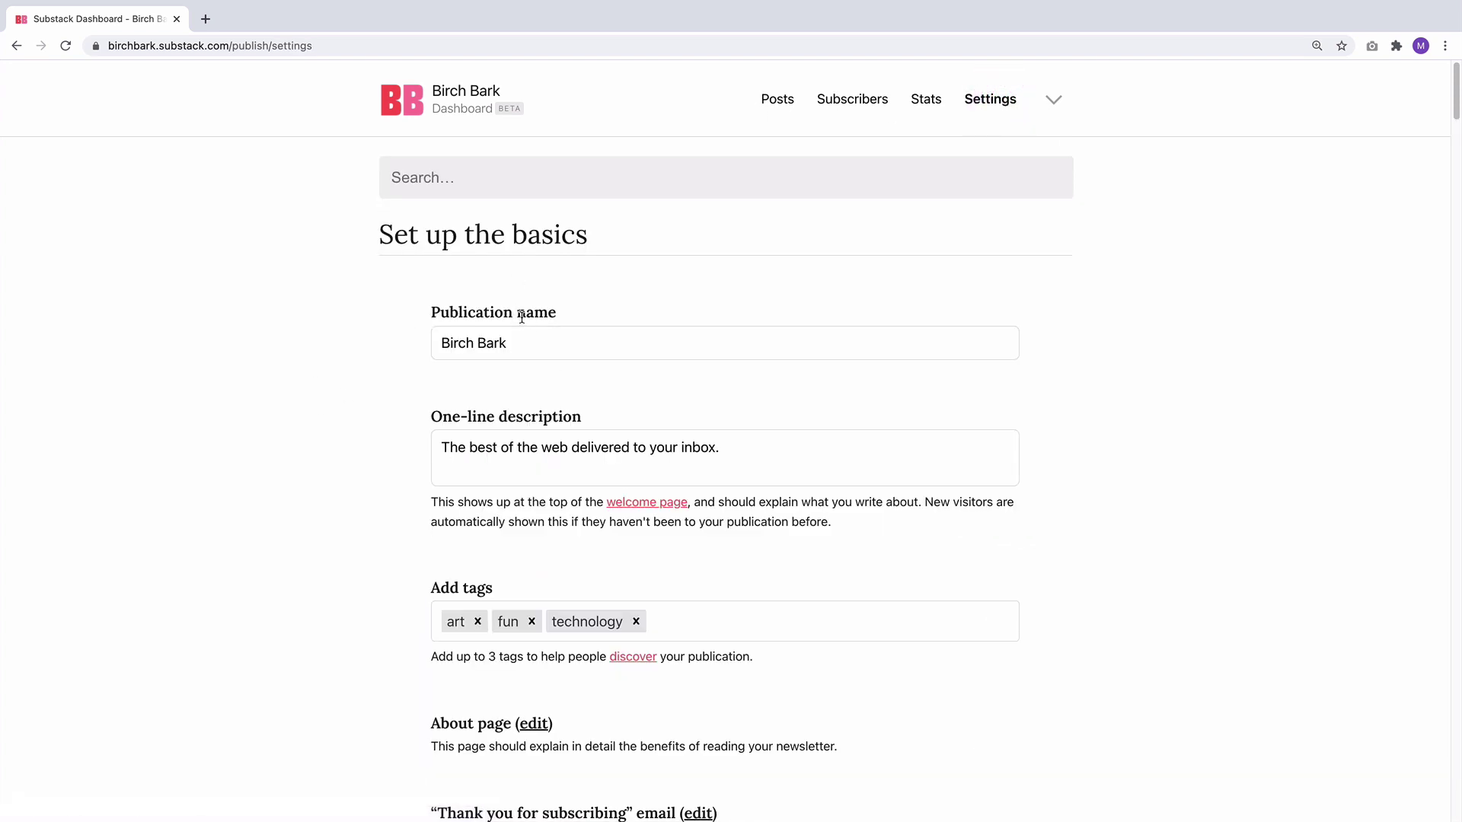
scroll(394, 491, "down", 3)
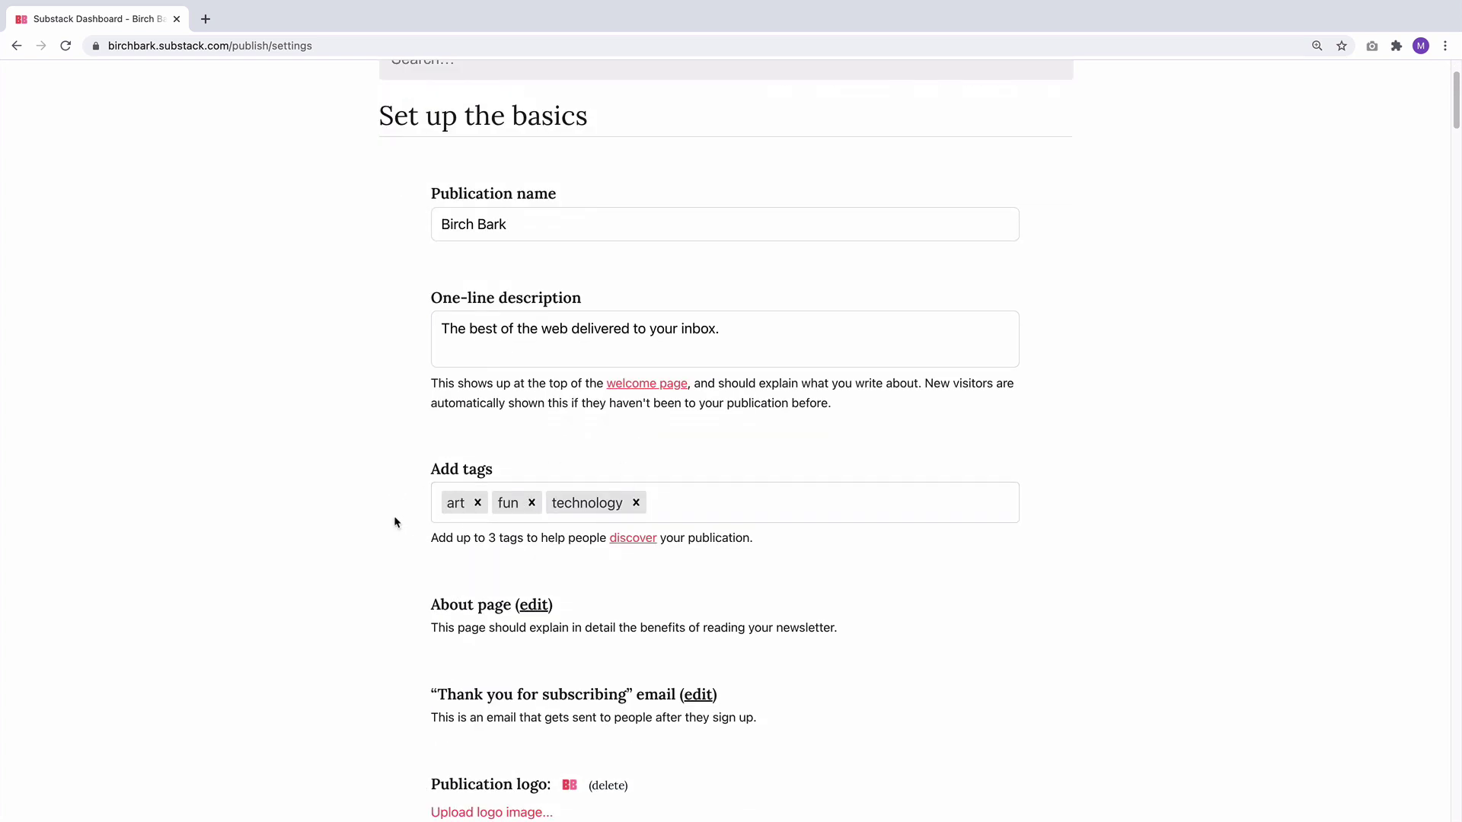
scroll(394, 523, "down", 4)
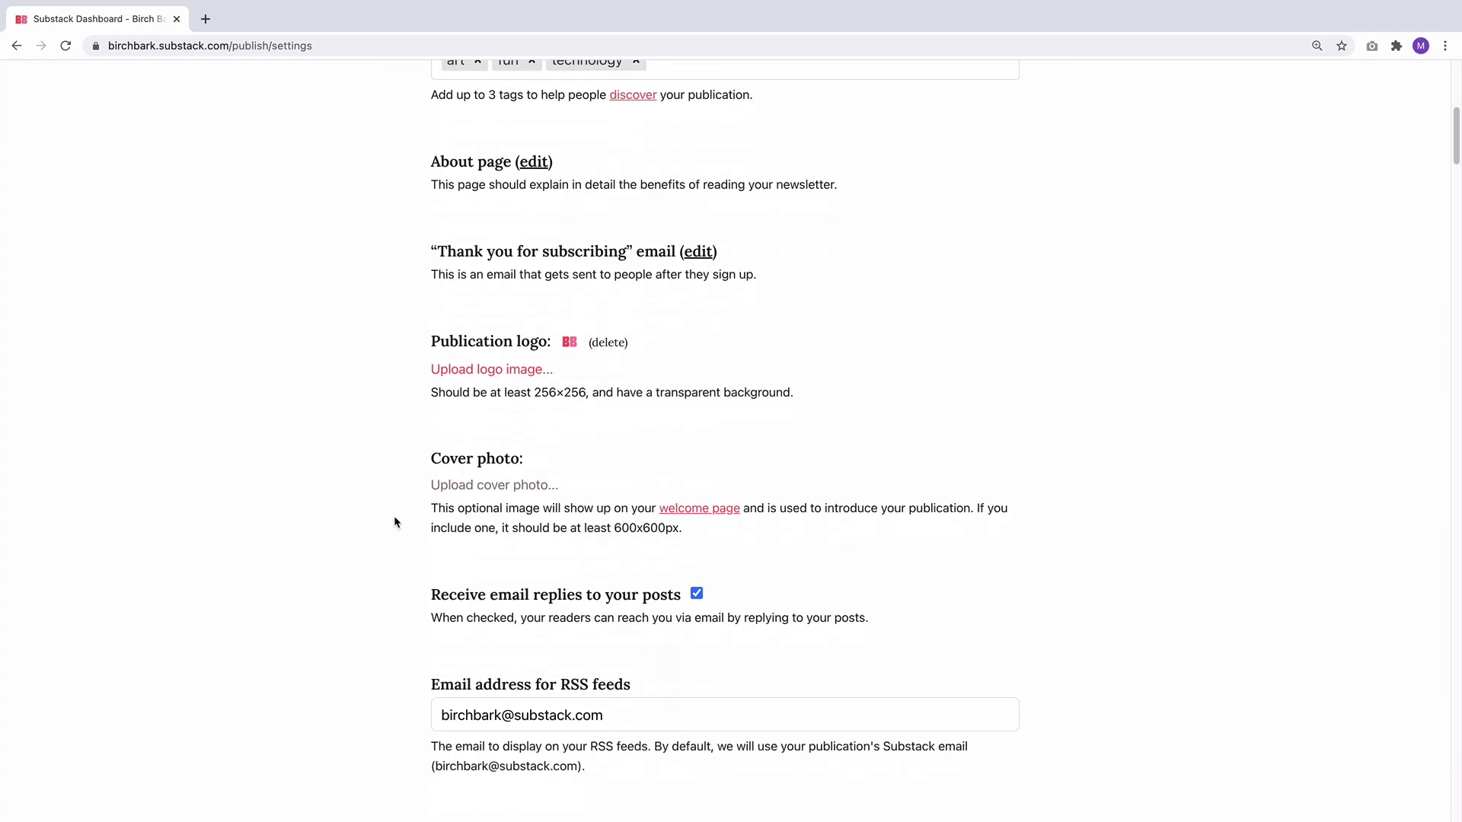
scroll(396, 478, "down", 6)
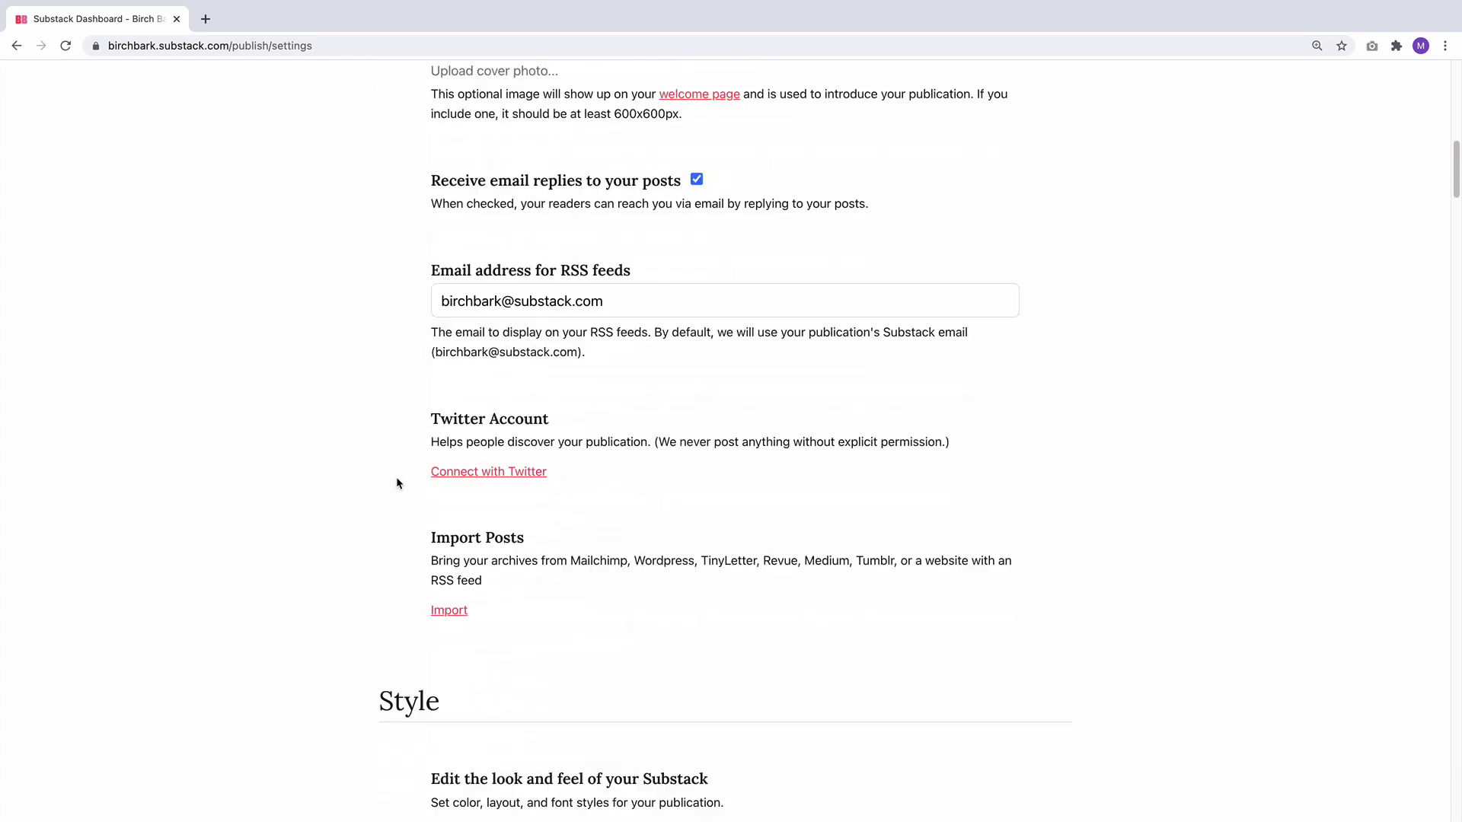
scroll(395, 483, "down", 6)
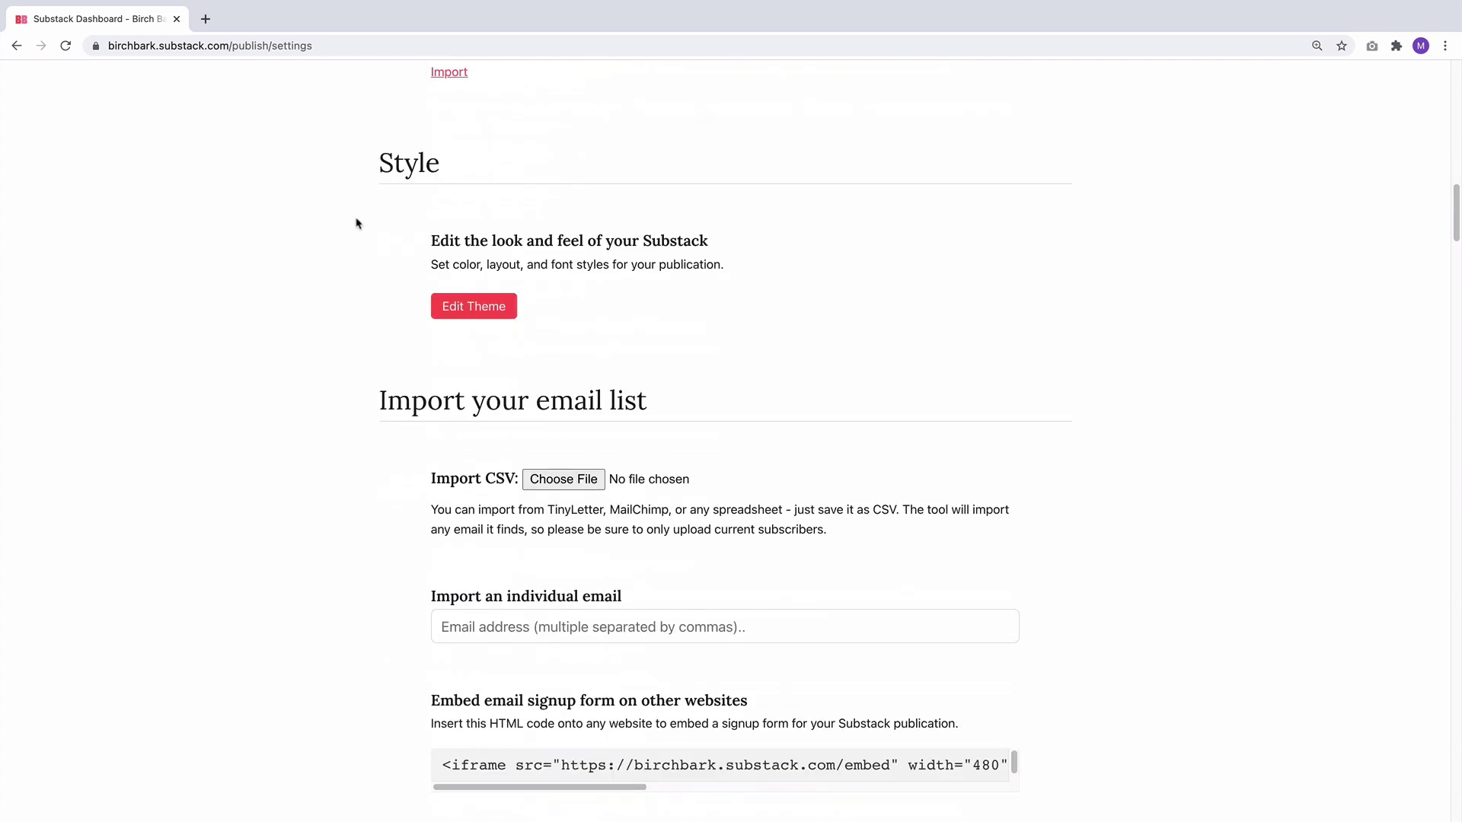
left_click(475, 307)
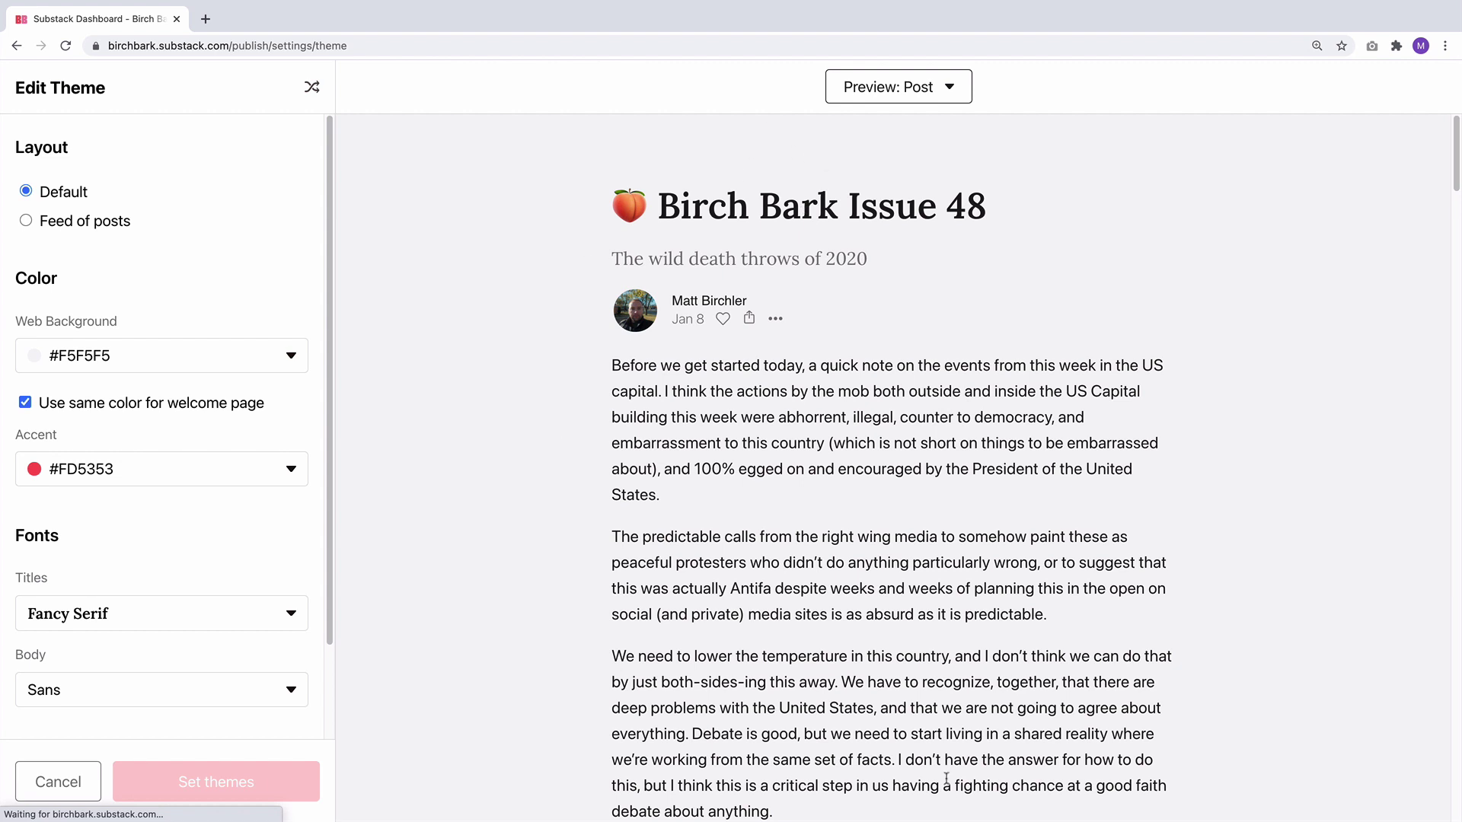
left_click(186, 369)
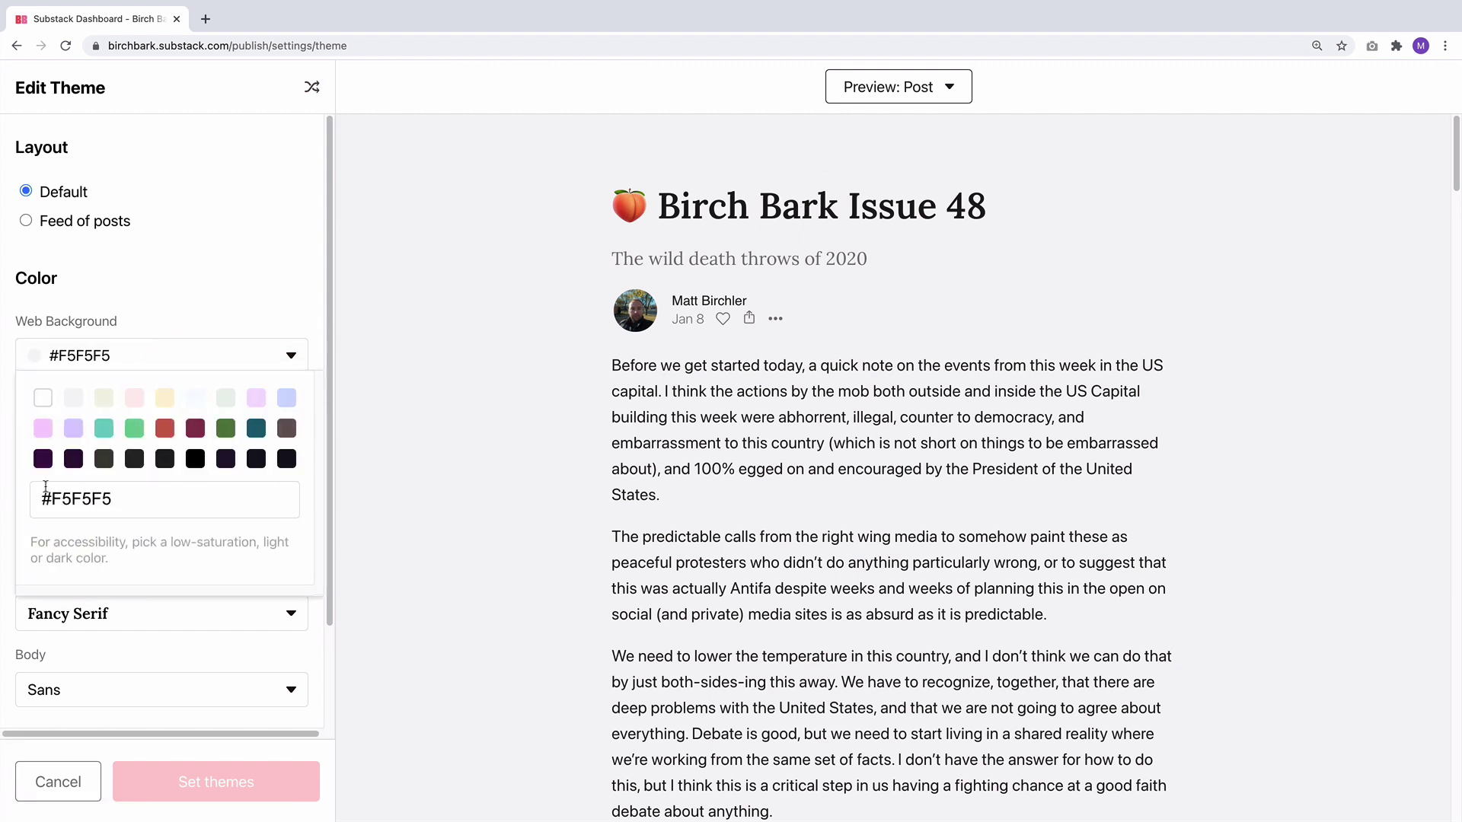
left_click(225, 458)
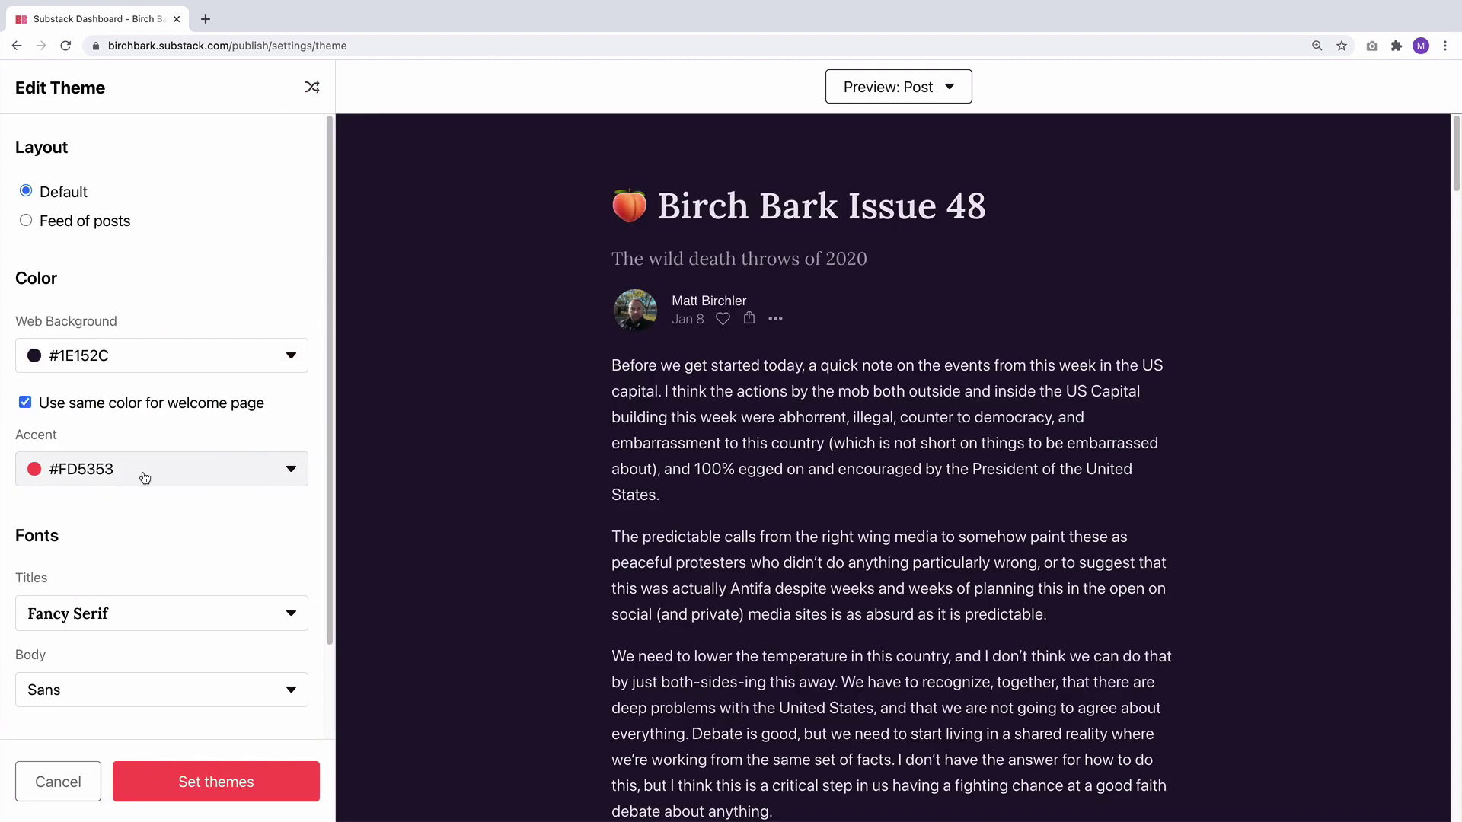
left_click(141, 469)
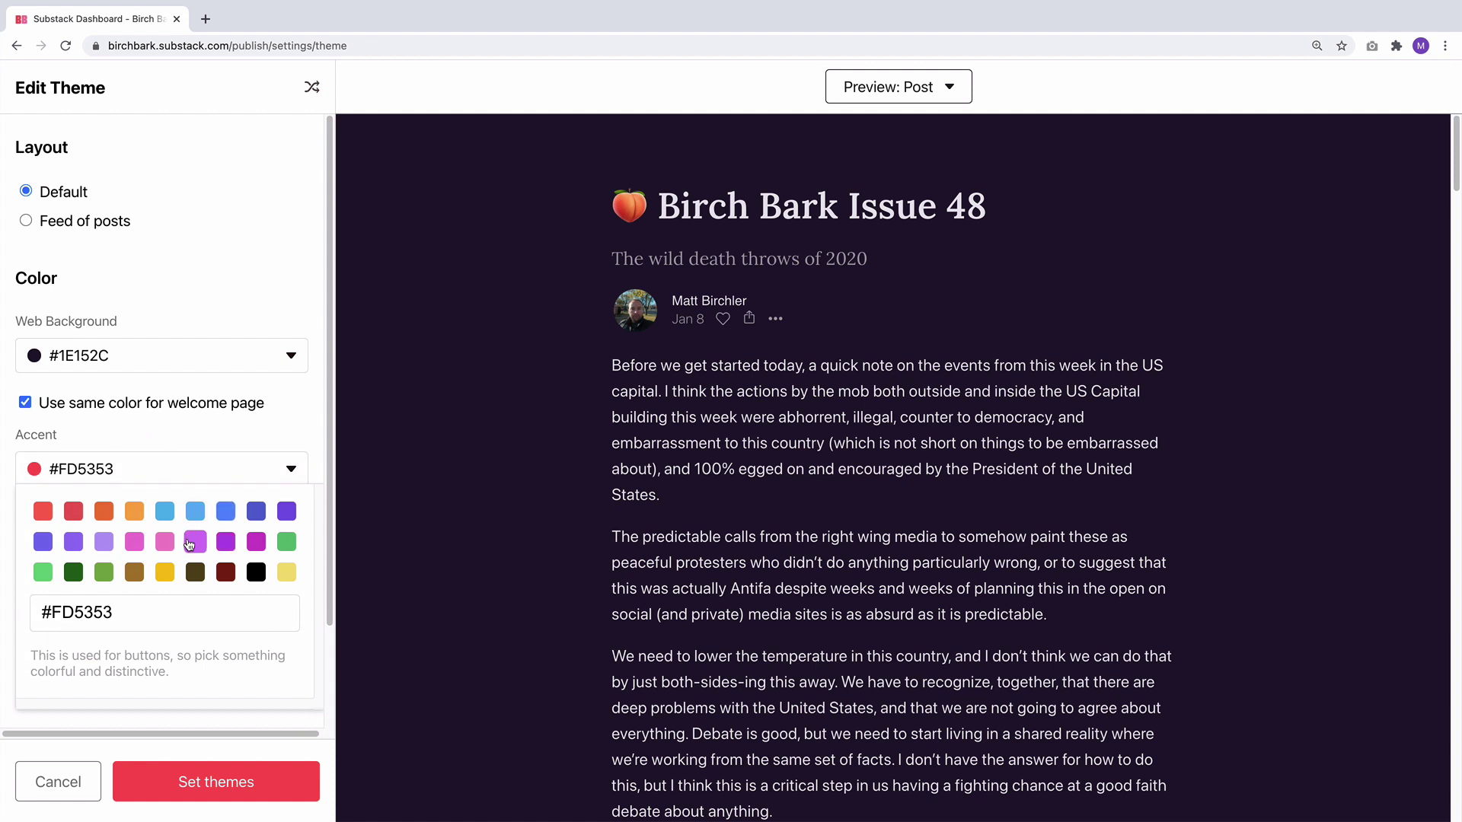
left_click(195, 540)
left_click(149, 466)
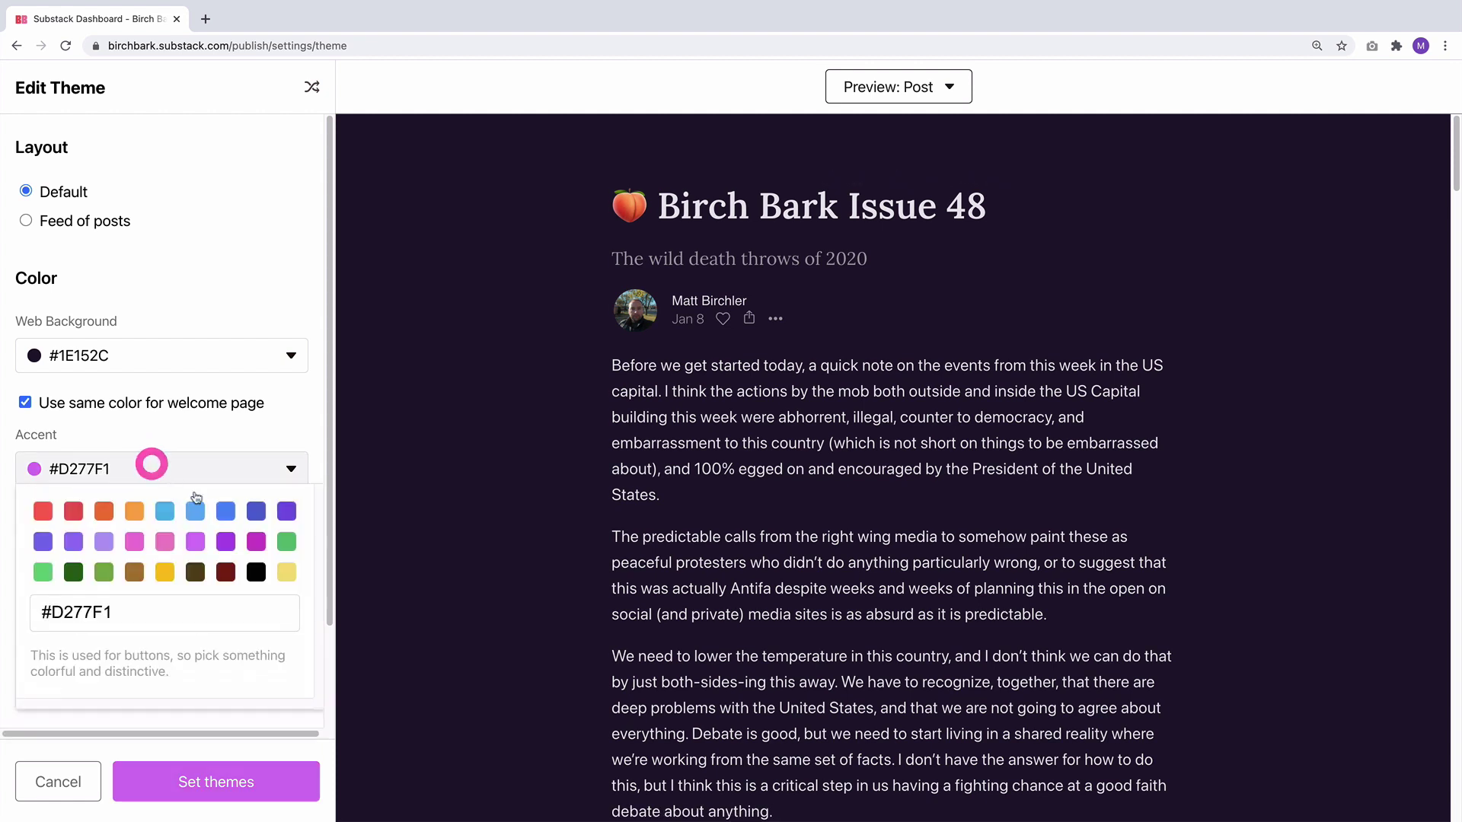
left_click(165, 574)
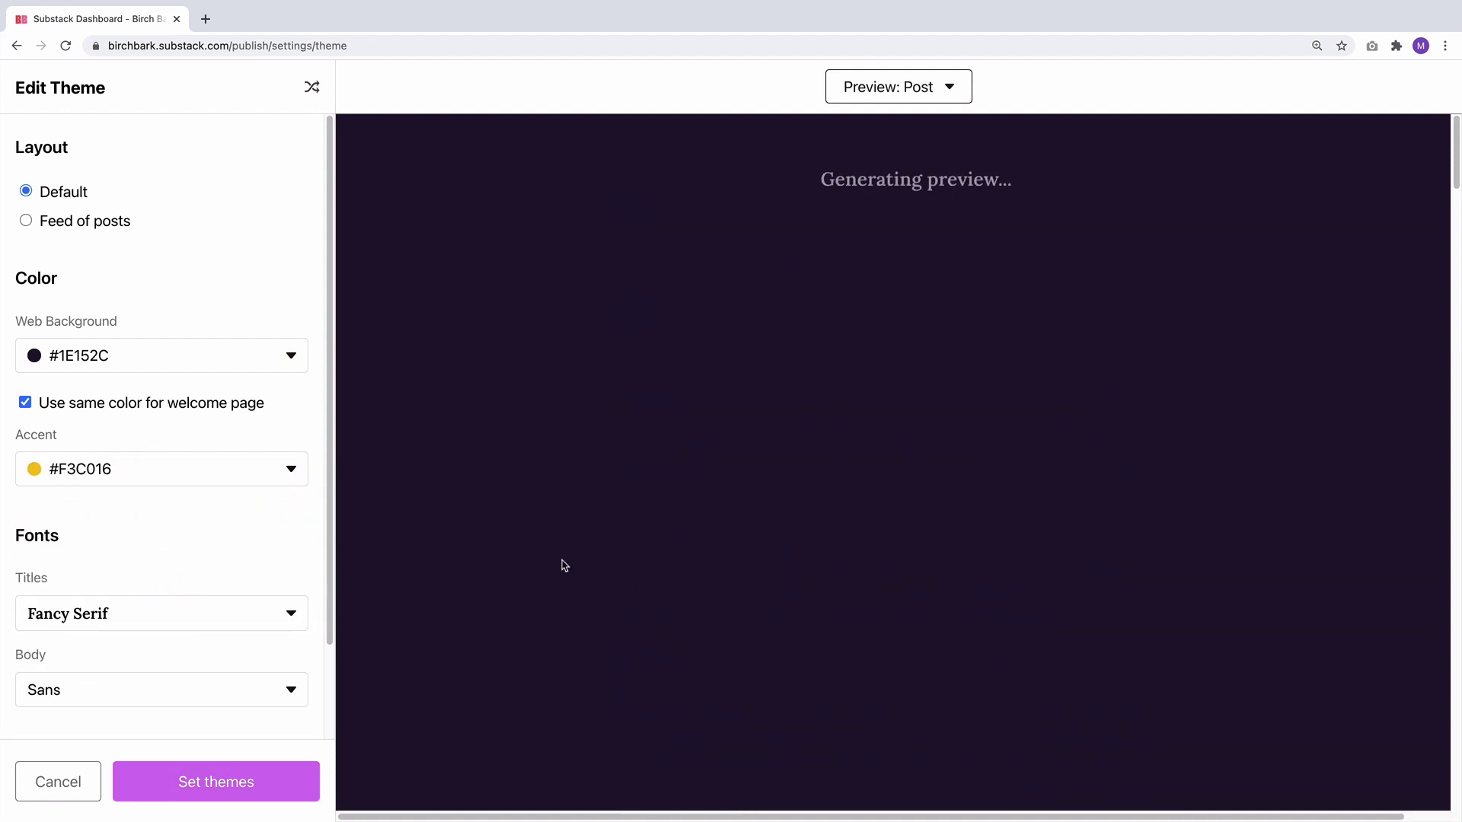
scroll(560, 565, "down", 10)
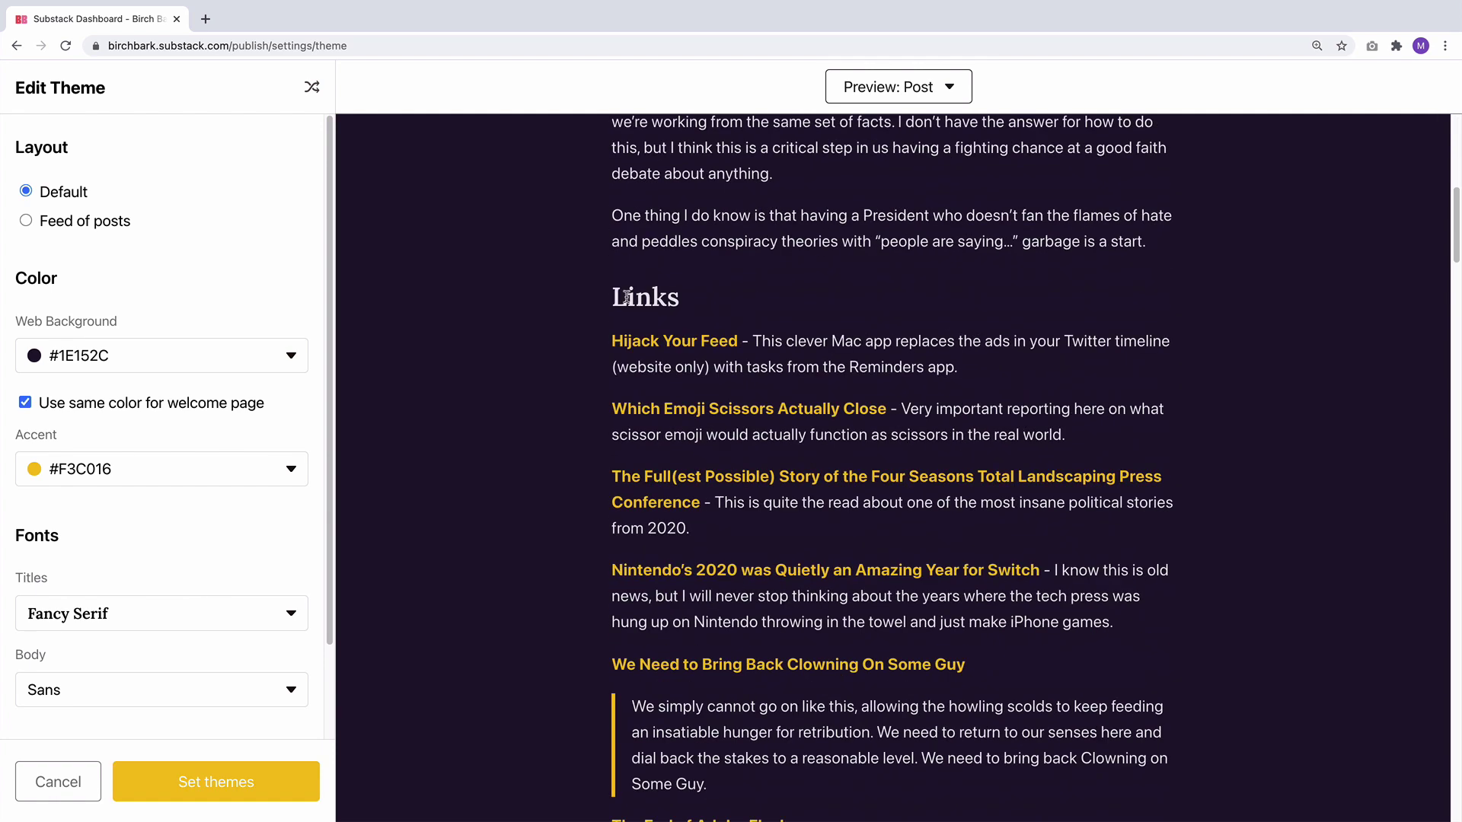
scroll(621, 544, "down", 5)
left_click(199, 607)
left_click(211, 558)
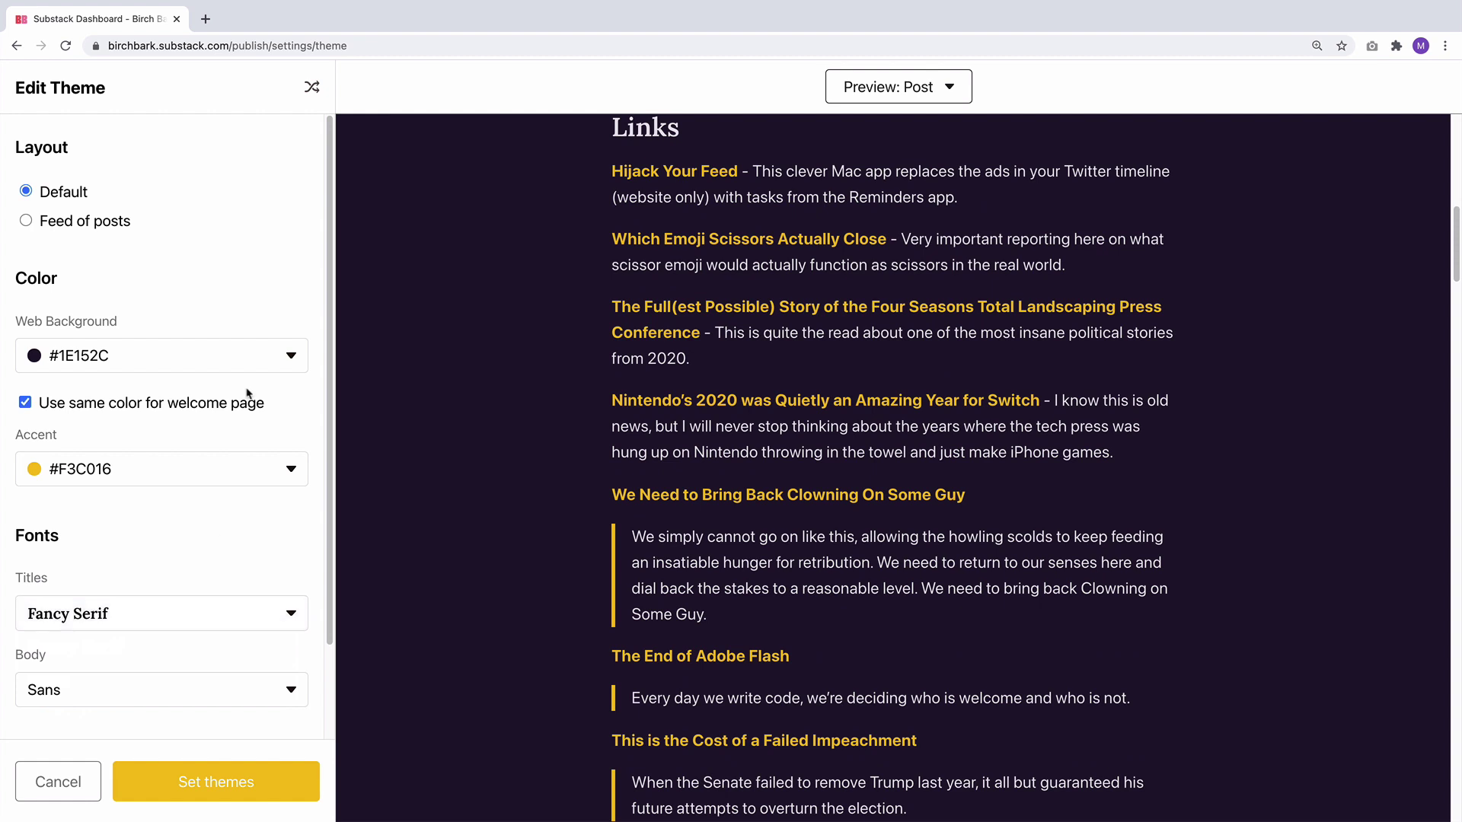
left_click(61, 779)
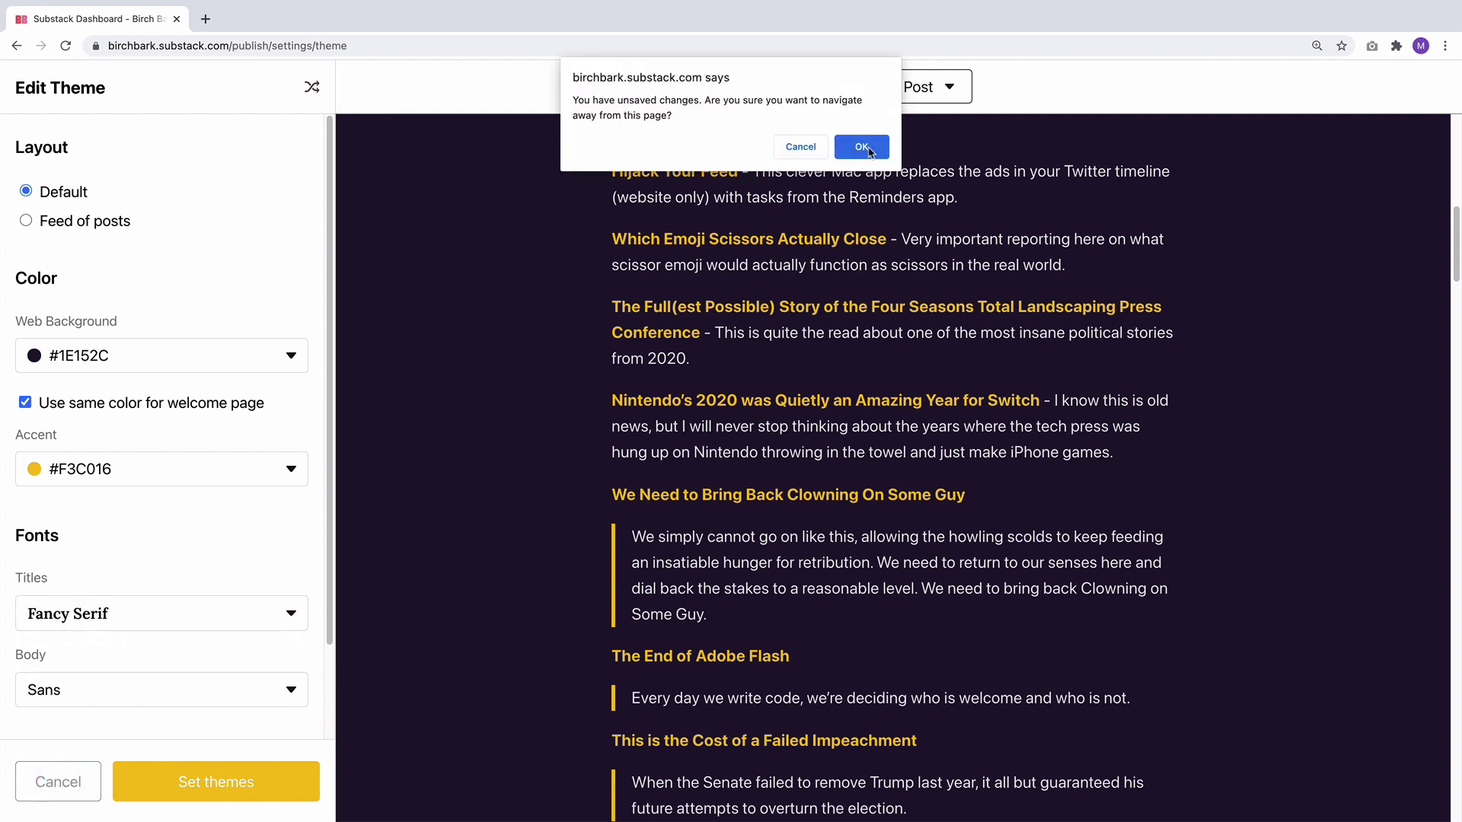
left_click(865, 149)
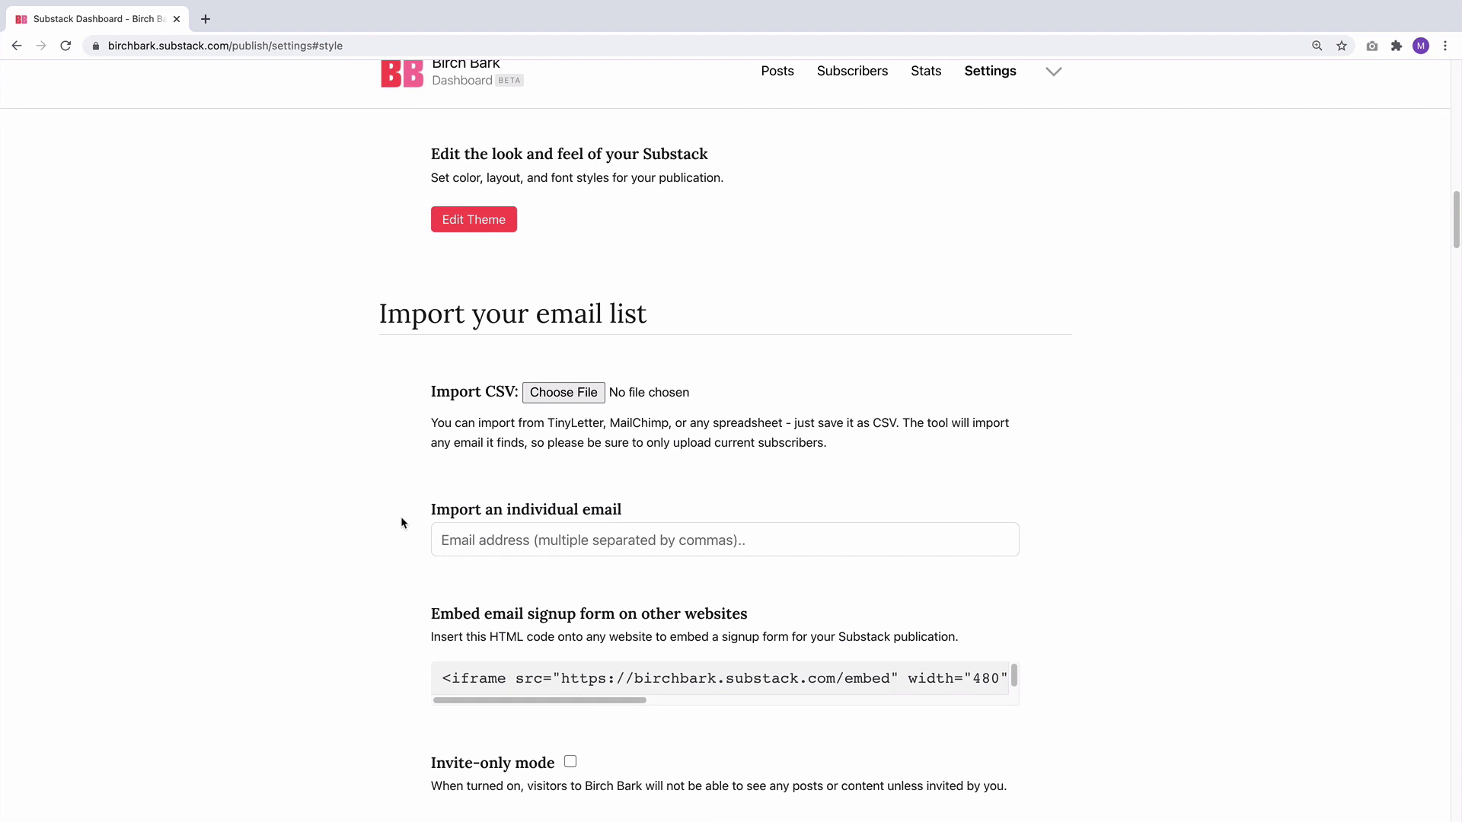
scroll(401, 516, "down", 8)
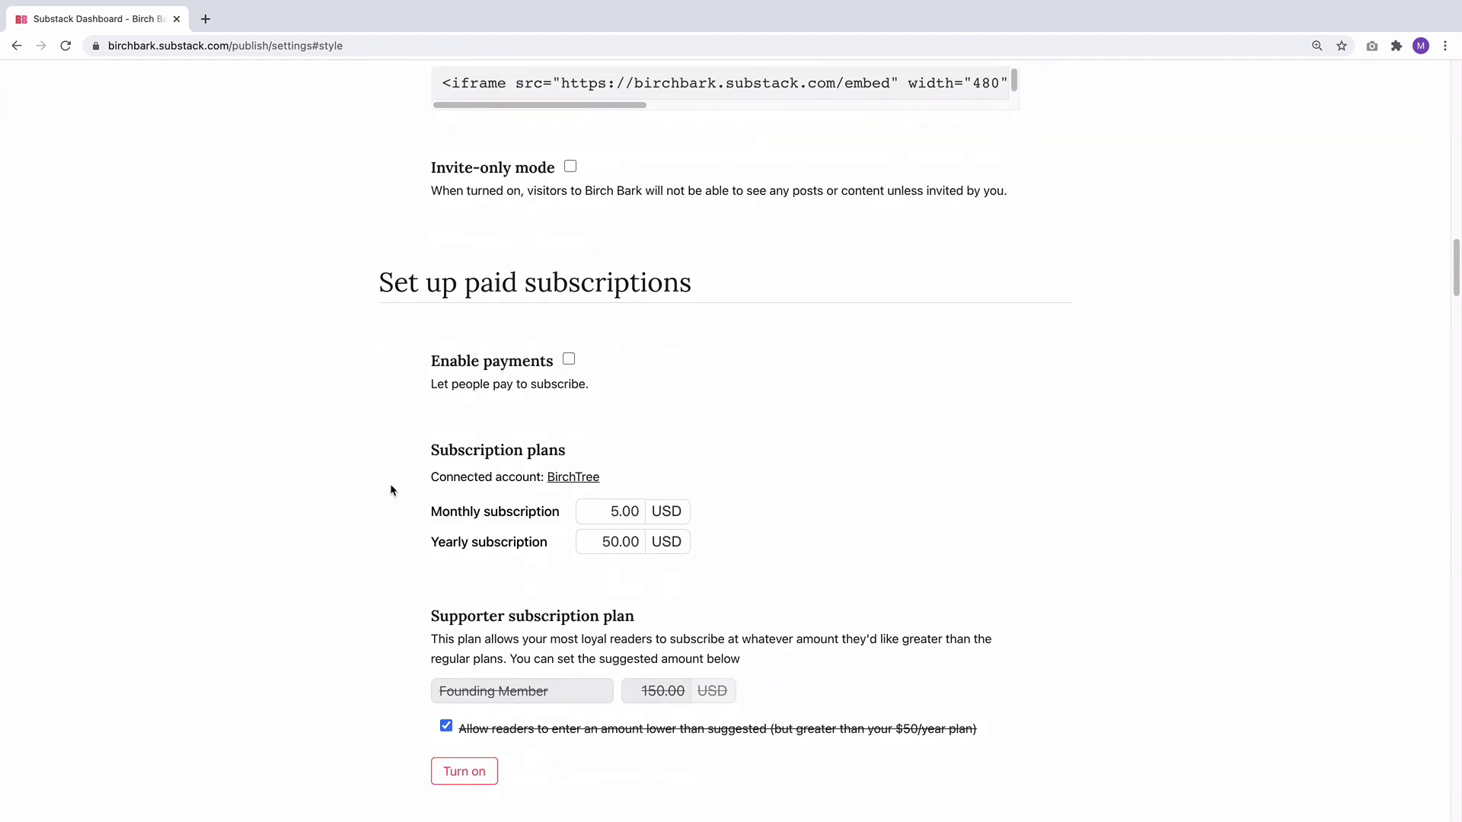
scroll(390, 488, "down", 6)
scroll(390, 487, "down", 10)
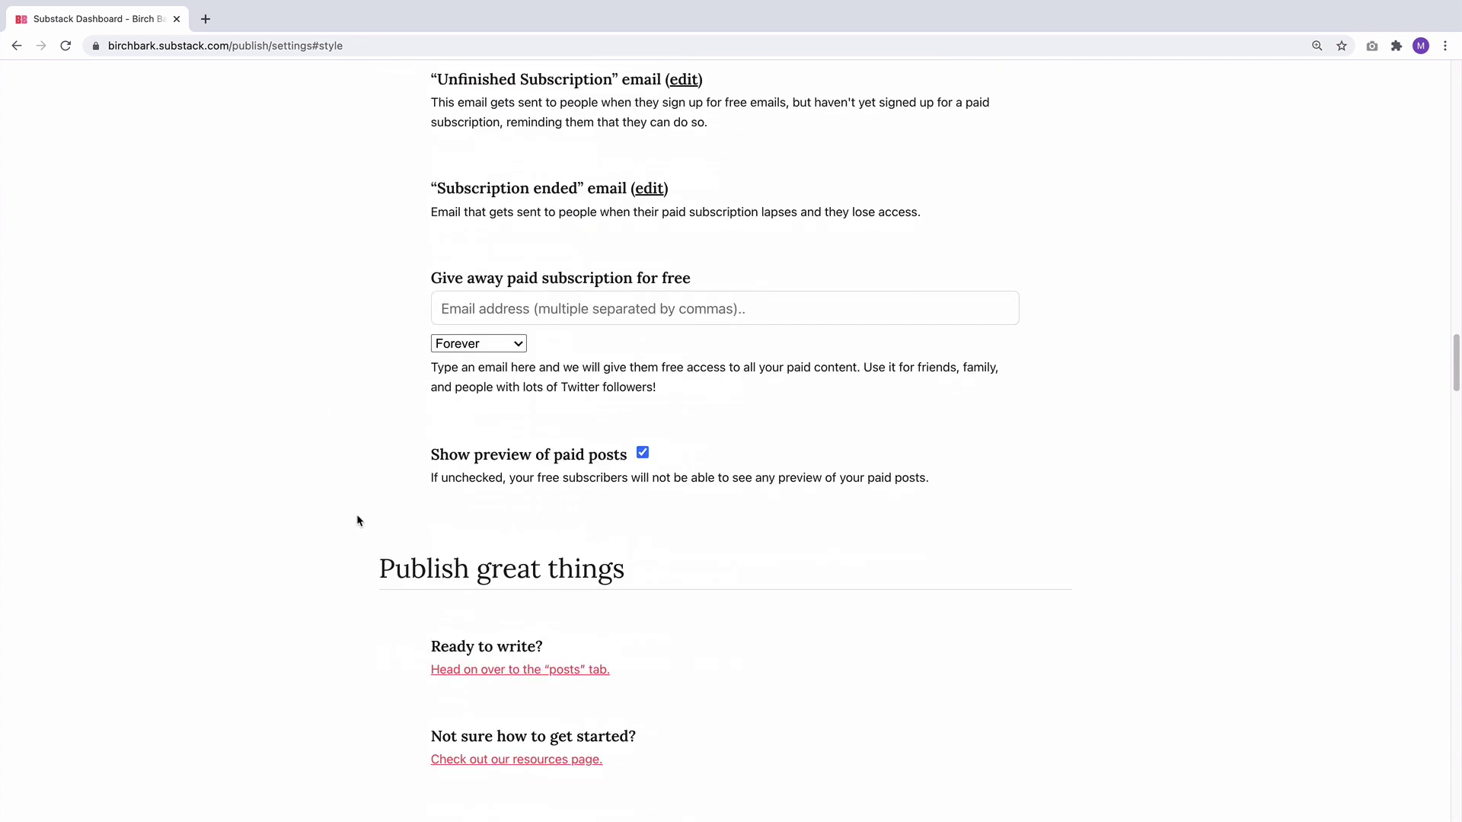
scroll(359, 521, "down", 2)
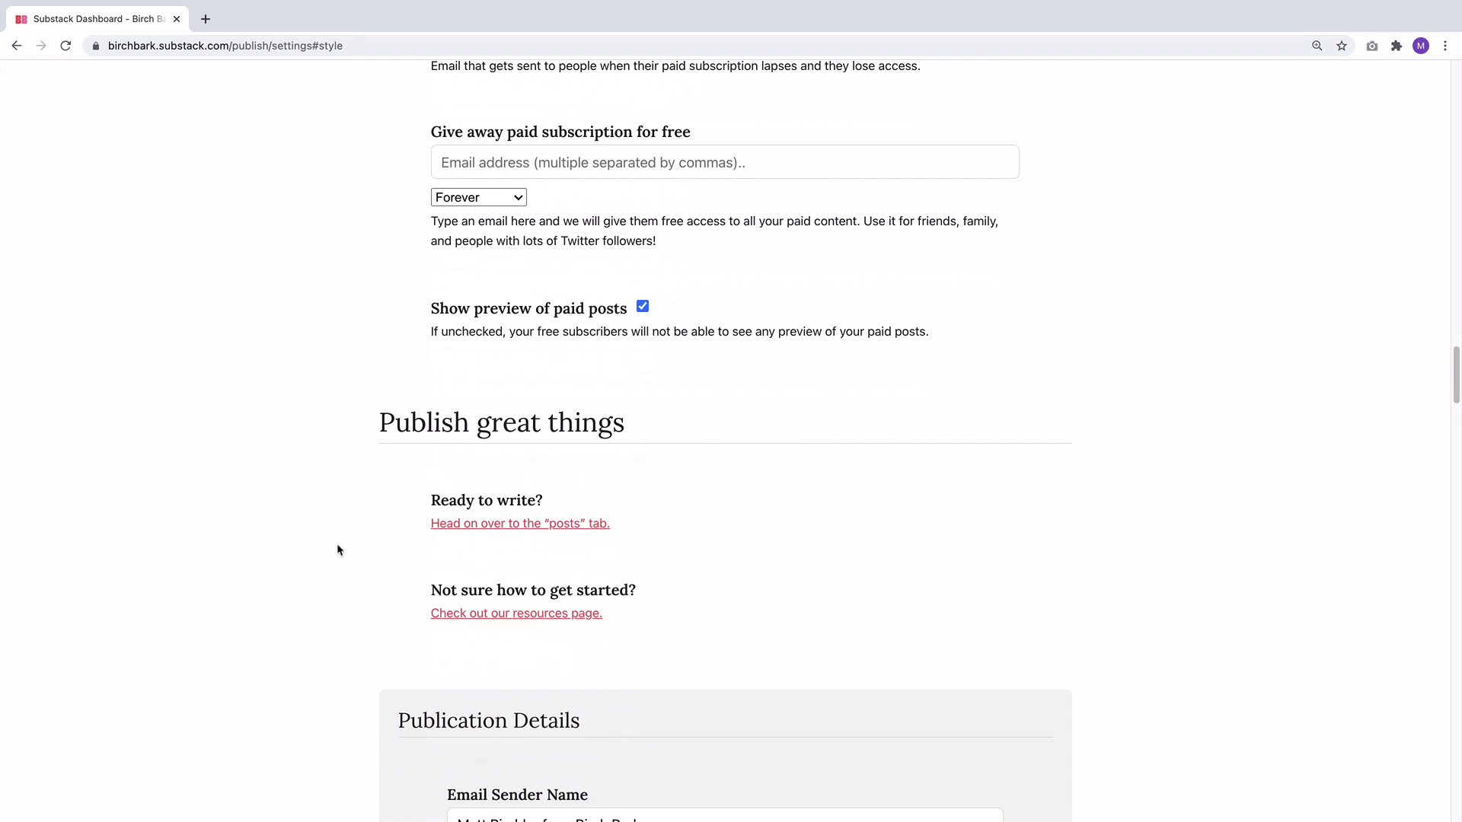
scroll(336, 546, "down", 7)
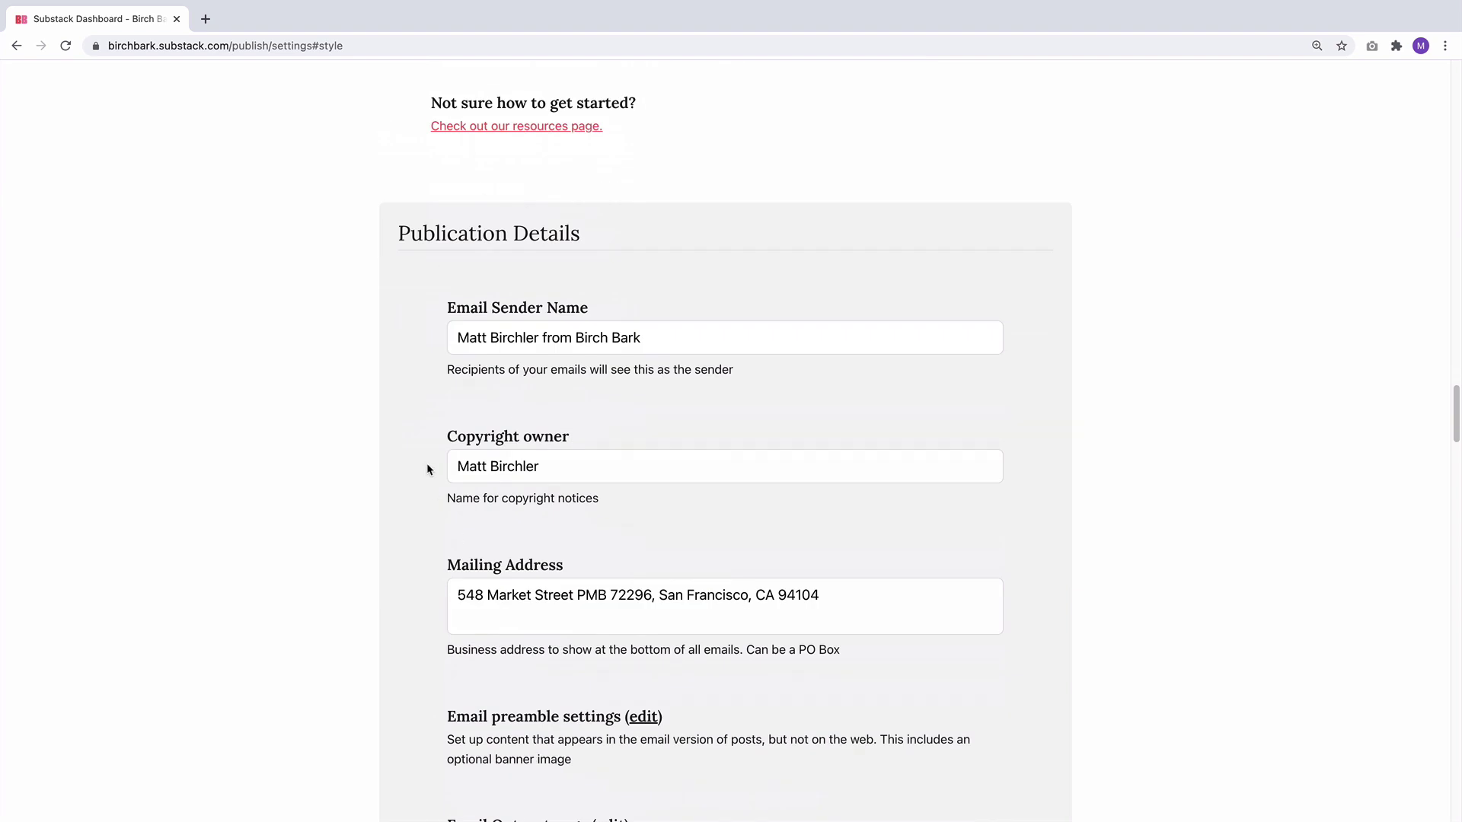
scroll(385, 545, "down", 18)
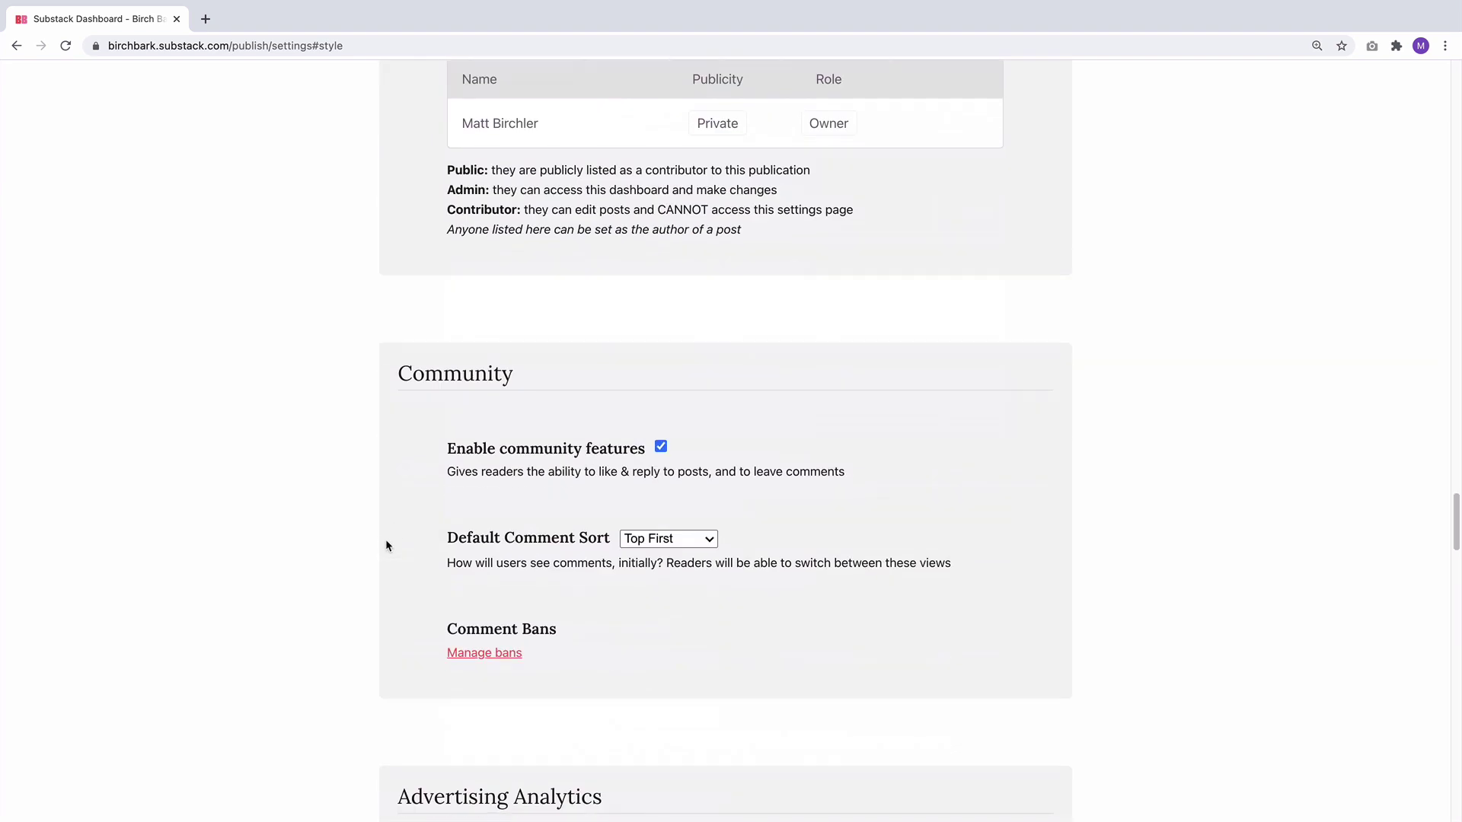
scroll(386, 545, "down", 10)
scroll(385, 545, "up", 20)
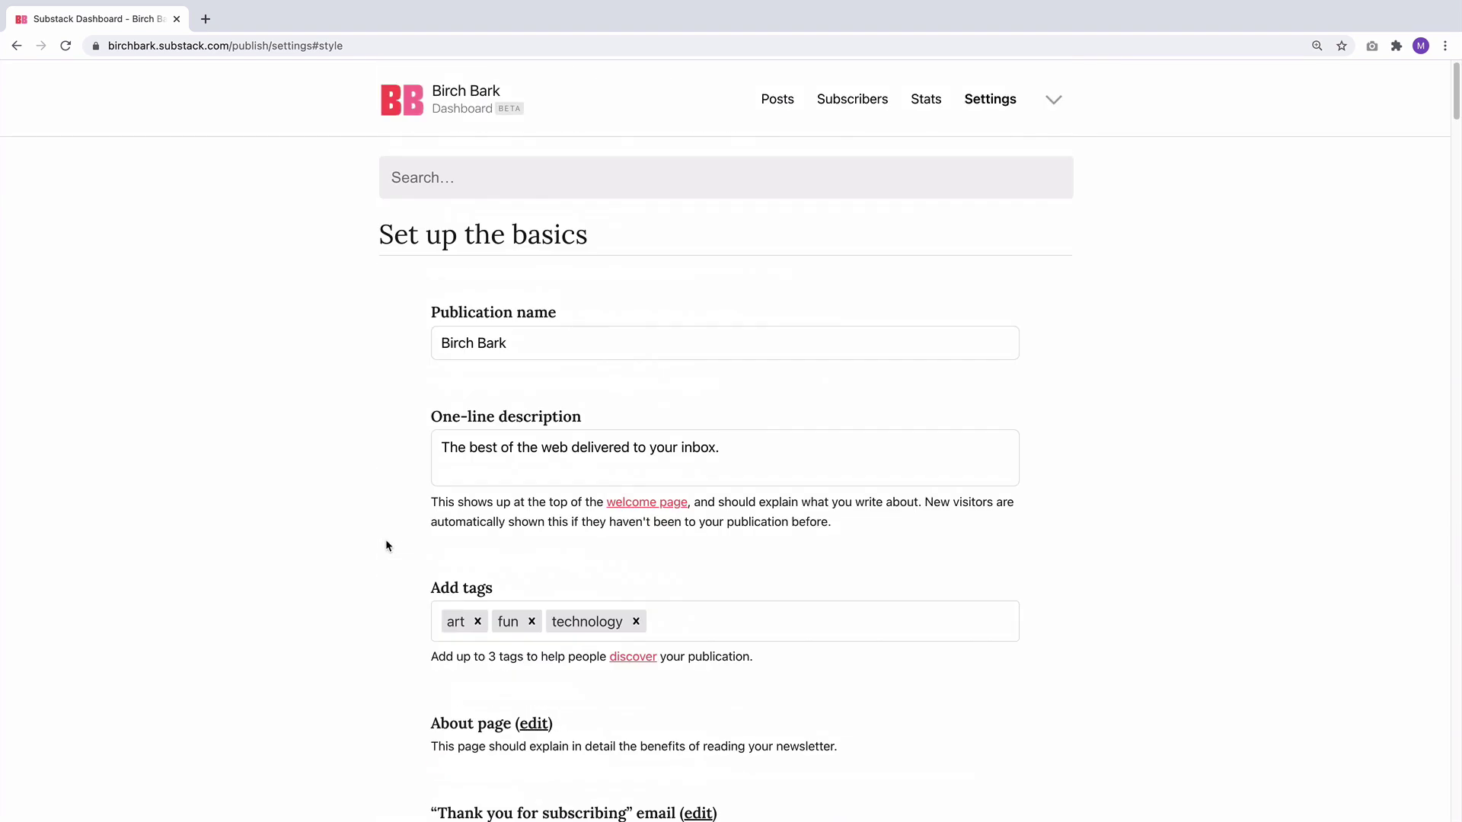
Step: Open the Birch Bark Issue 49 draft from the Drafts list on the Posts dashboard
left_click(776, 99)
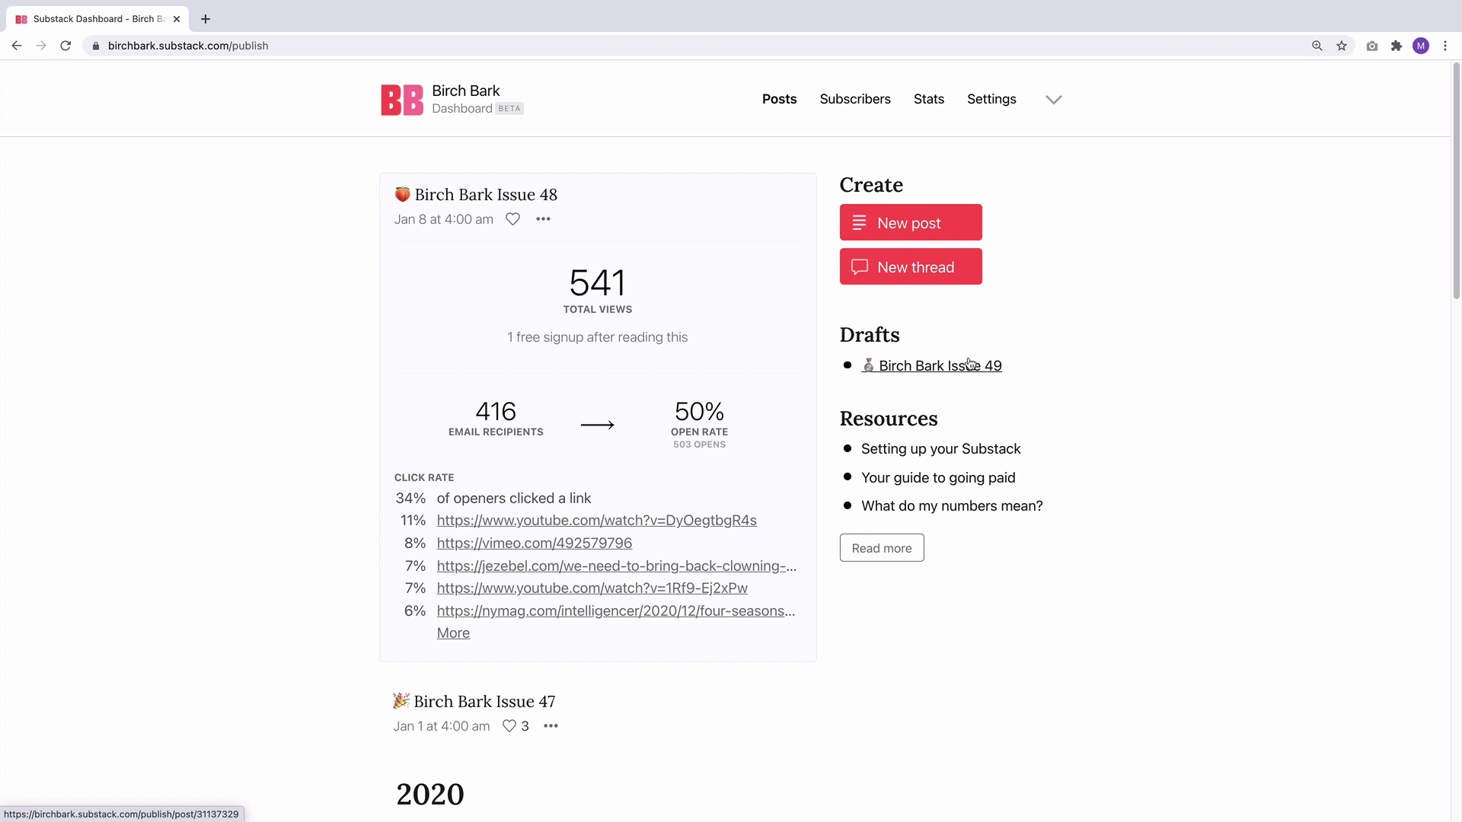
left_click(937, 365)
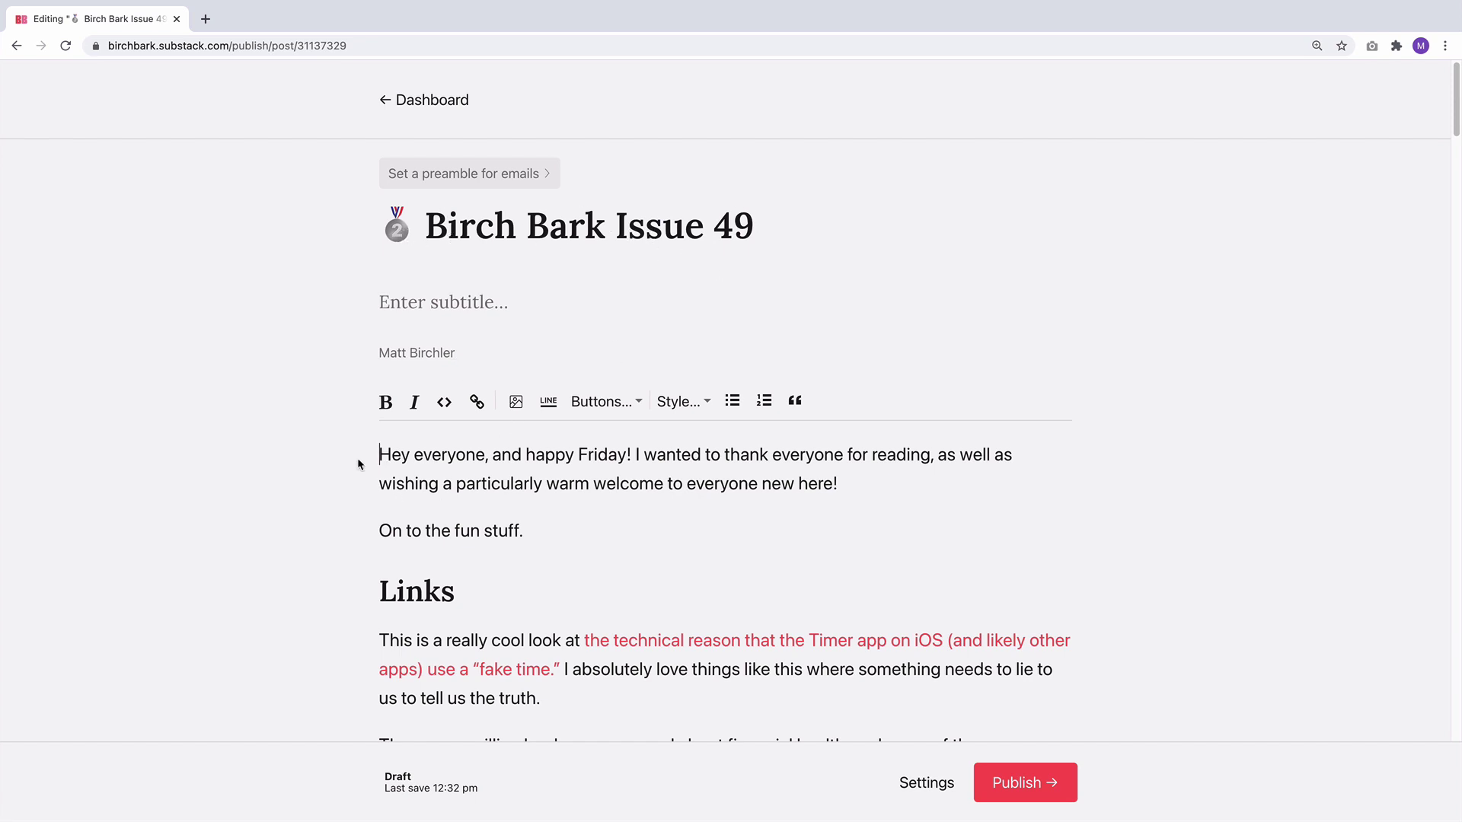
Step: Check the technical-reason link unchanged, then add an empty line after 'On to the fun stuff.'
scroll(581, 433, "down", 7)
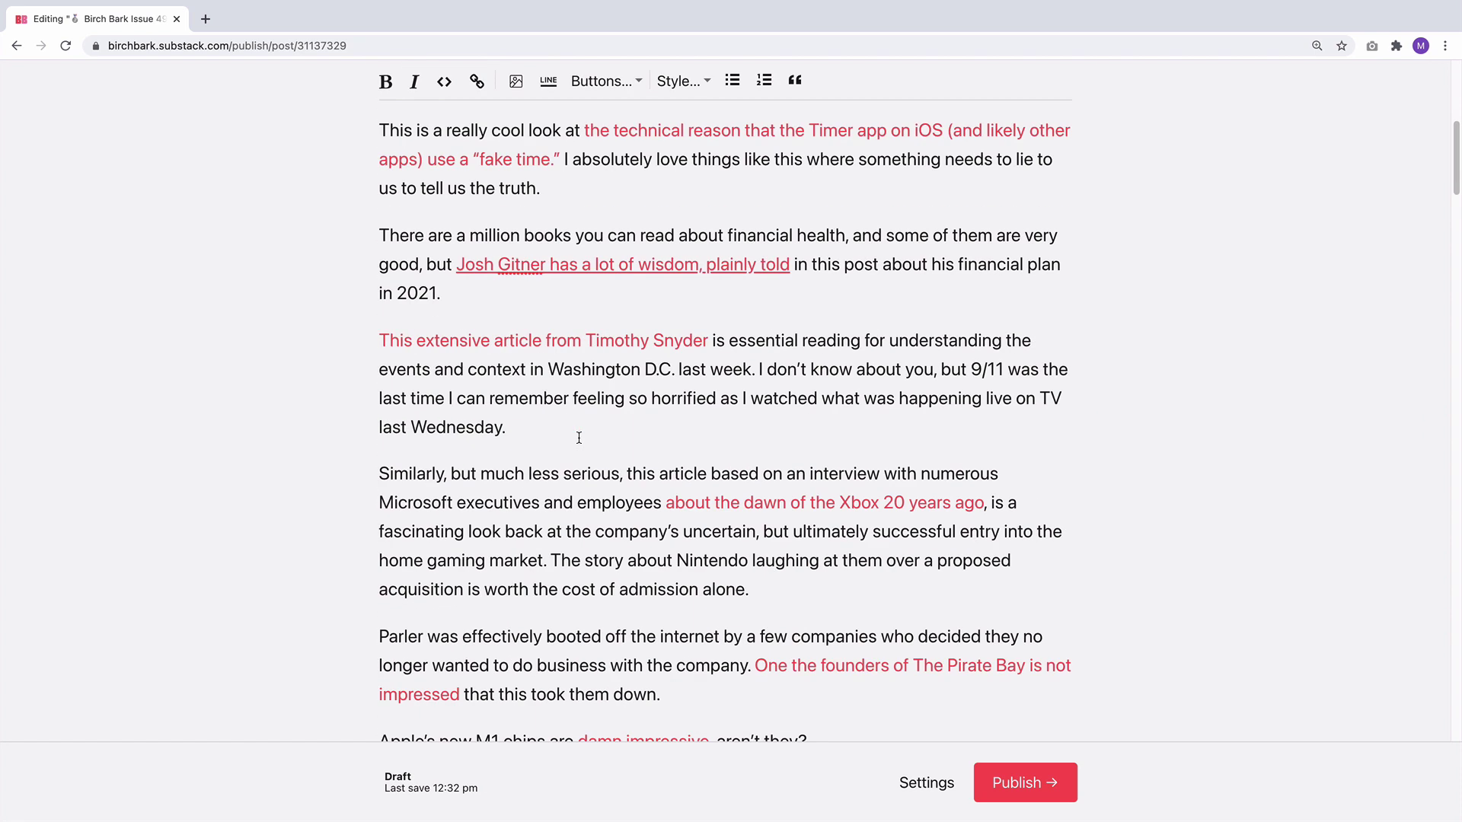
scroll(578, 437, "down", 6)
scroll(466, 416, "up", 13)
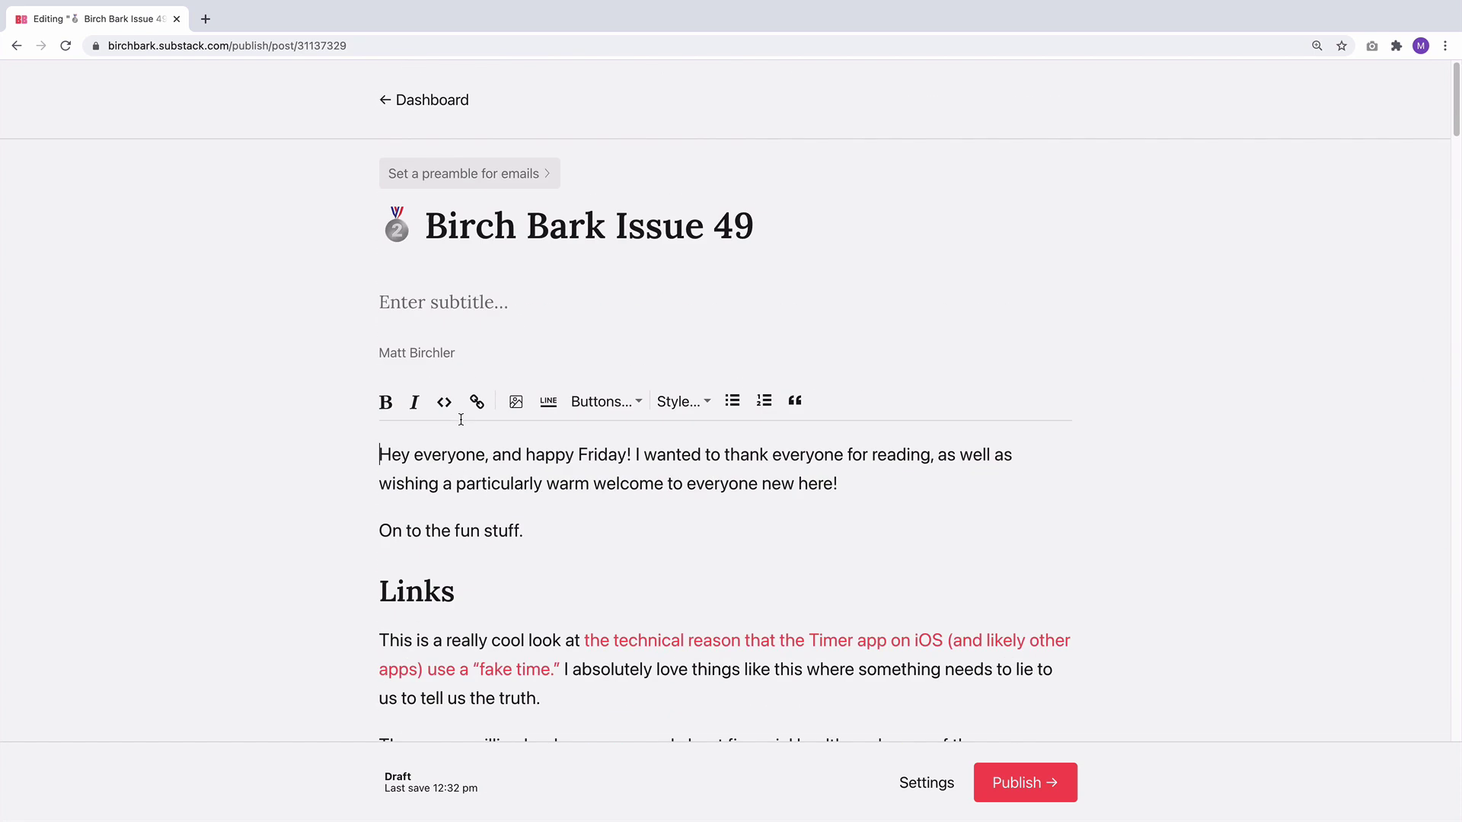
scroll(461, 420, "down", 4)
left_click(661, 346)
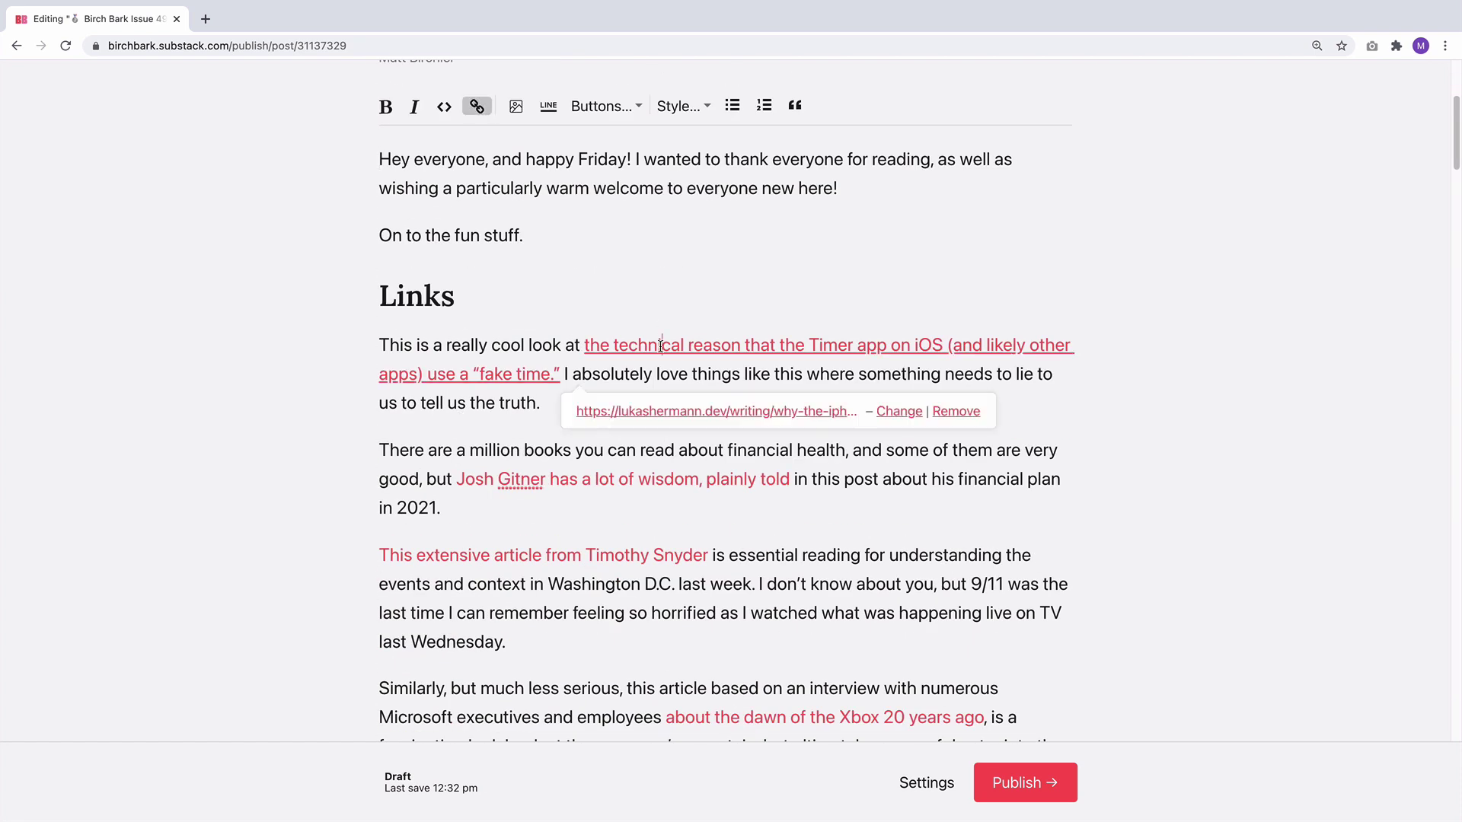
left_click(898, 411)
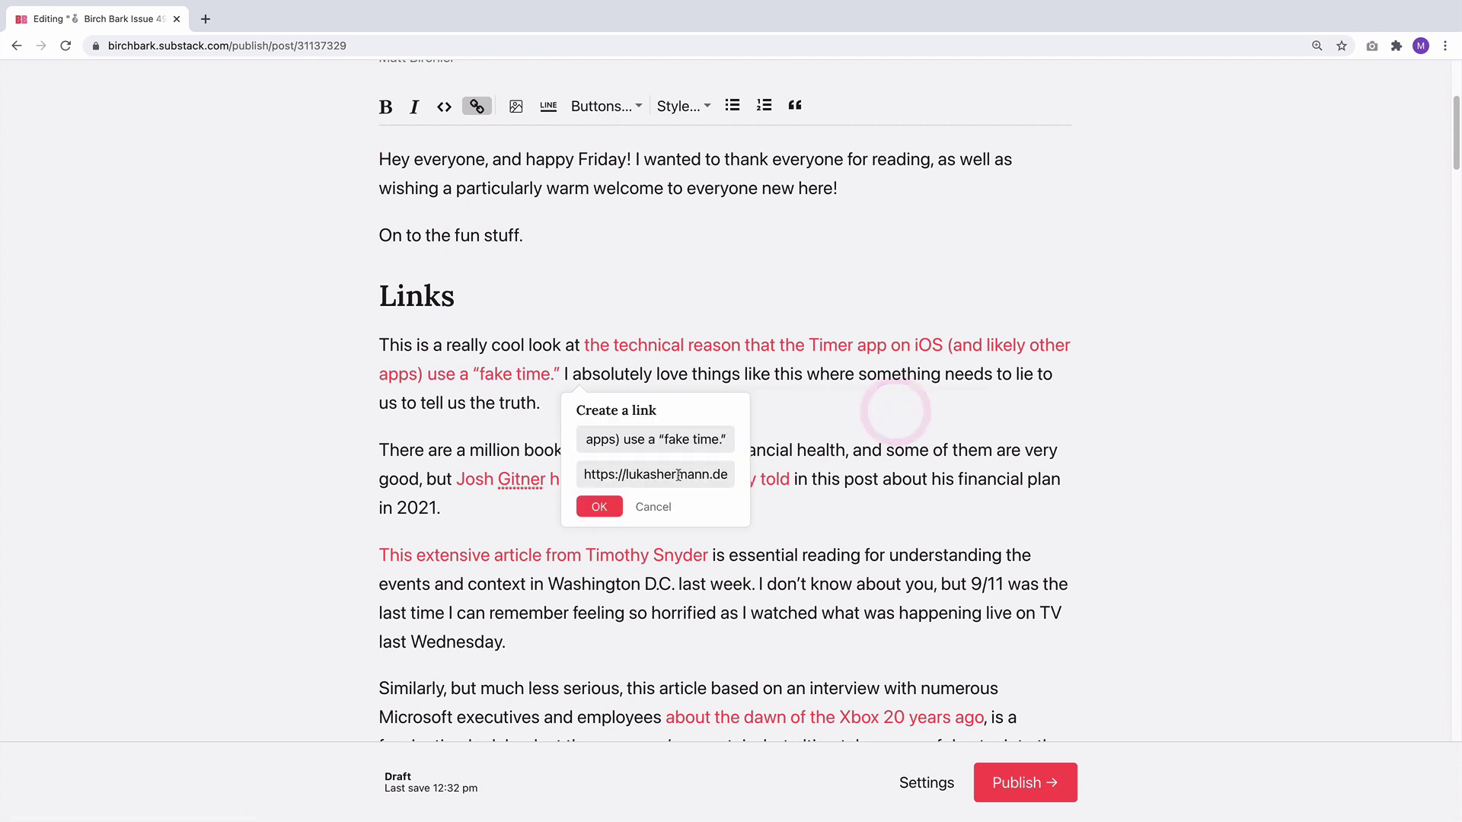
left_click(640, 469)
left_click(642, 434)
left_click(657, 506)
left_click(1058, 416)
left_click(549, 232)
key("Return")
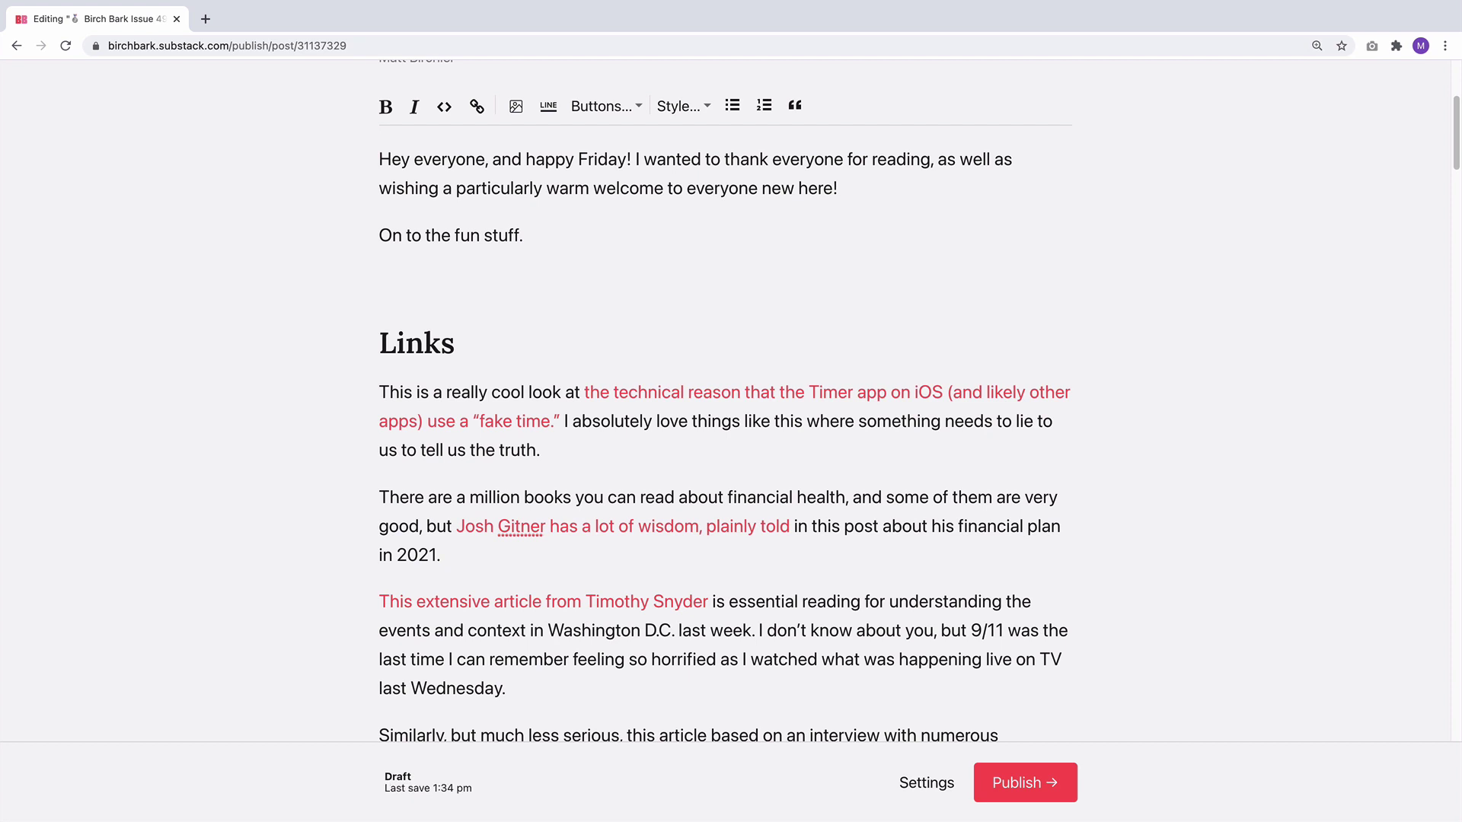
Step: Add a test 'Hello' line, restyle it as Heading 1 then code block, and delete it
type("### ")
type("Hello")
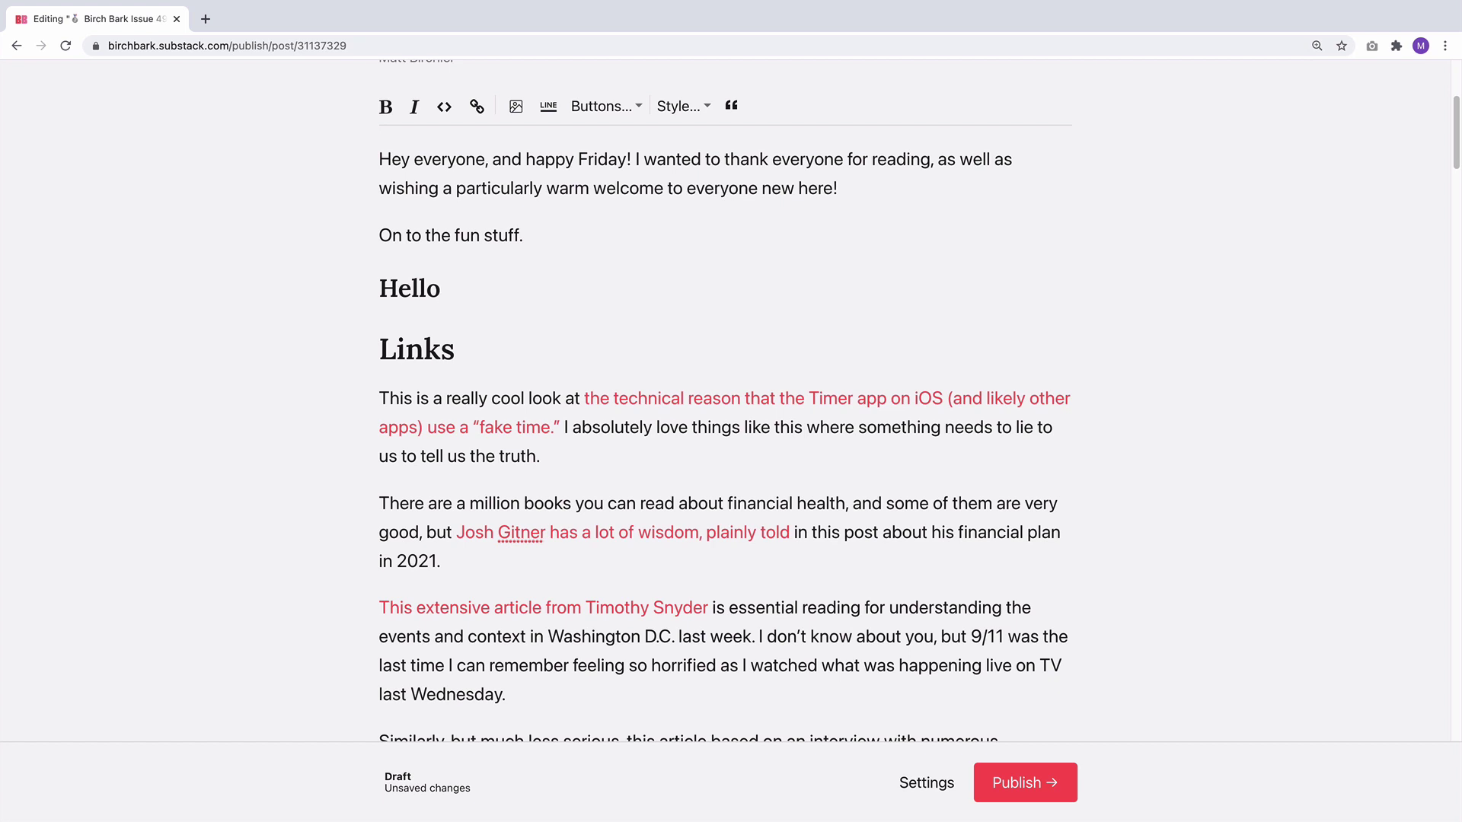
left_click(706, 106)
left_click(698, 158)
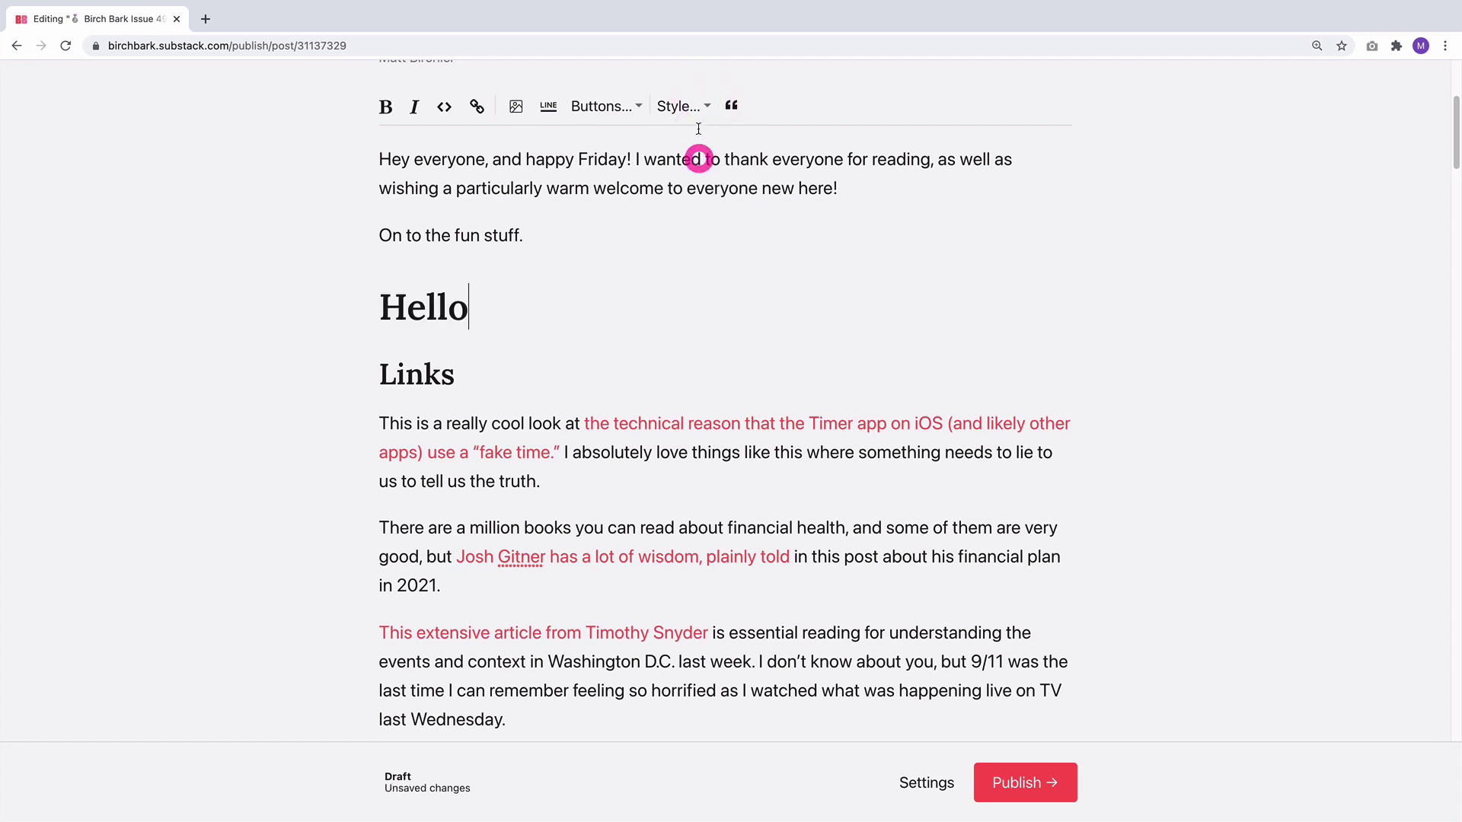
left_click(695, 107)
mouse_move(701, 221)
left_click(784, 292)
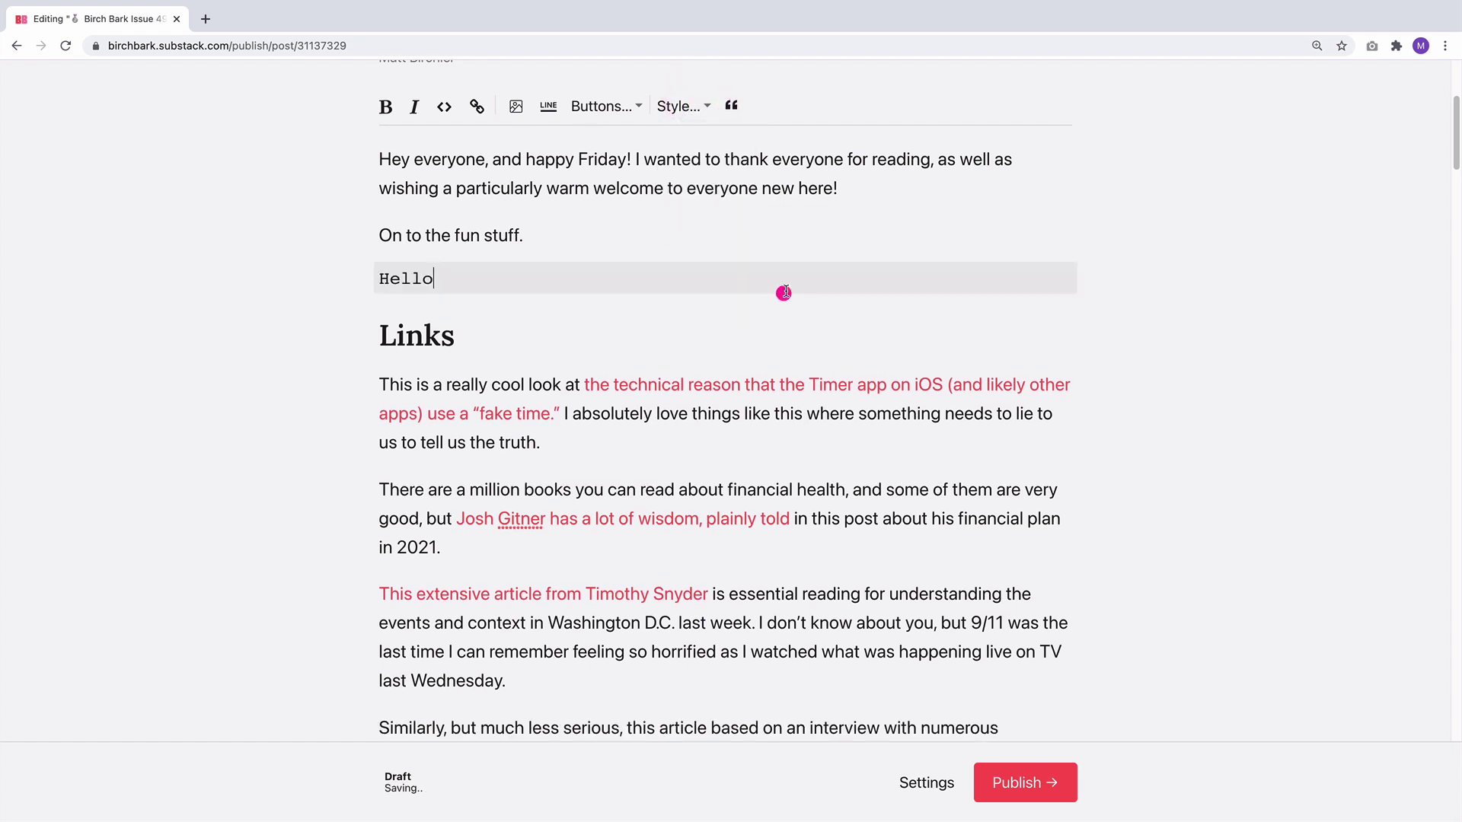
left_click_drag(482, 304, 336, 272)
key("BackSpace")
key("BackSpace")
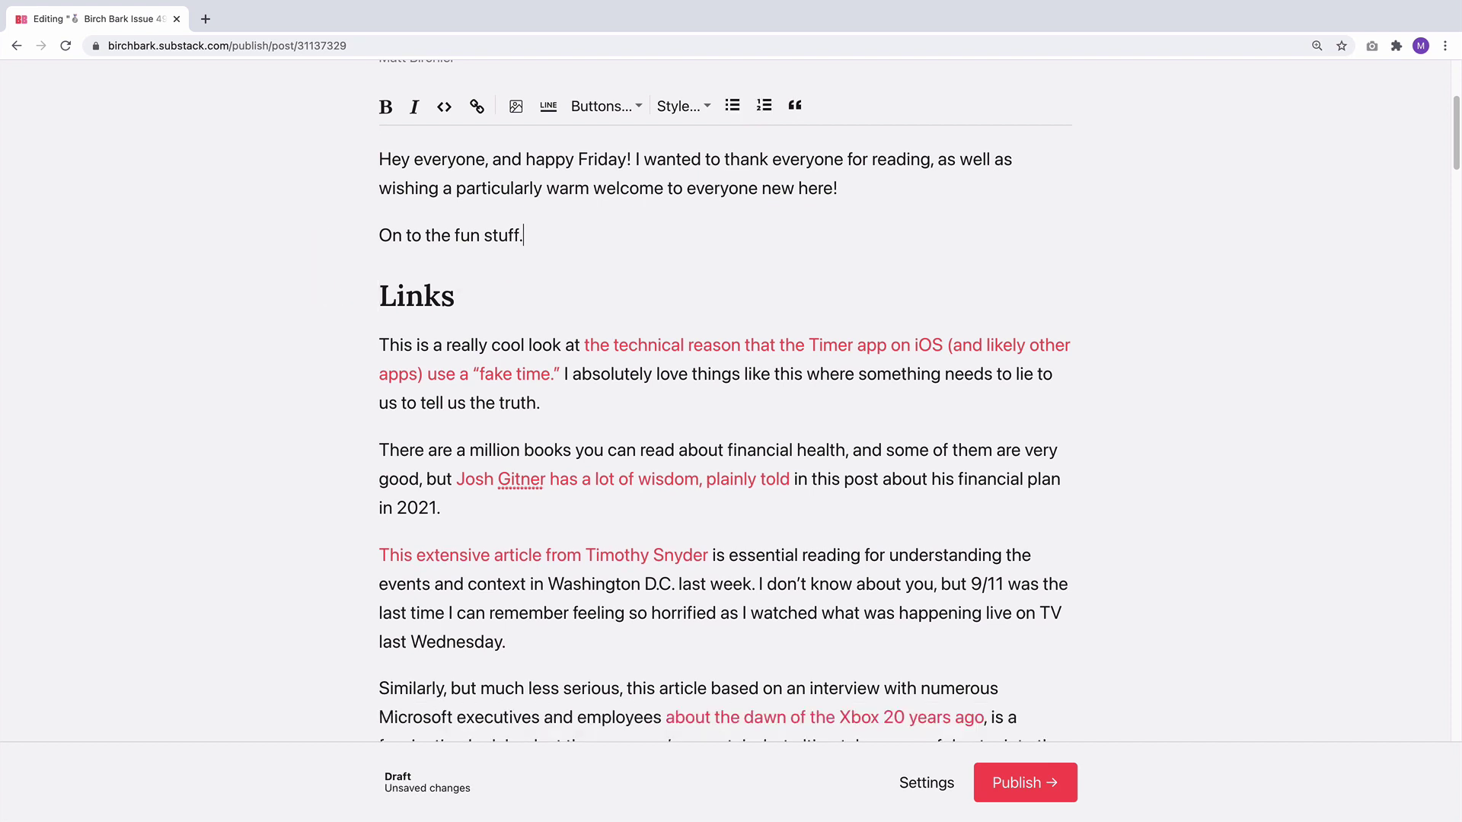
Step: Add a scratch blockquote ('estghstgsregr', 'rge') and then delete it with the empty lines
key("Return")
type("> ")
type("estghstgsregr")
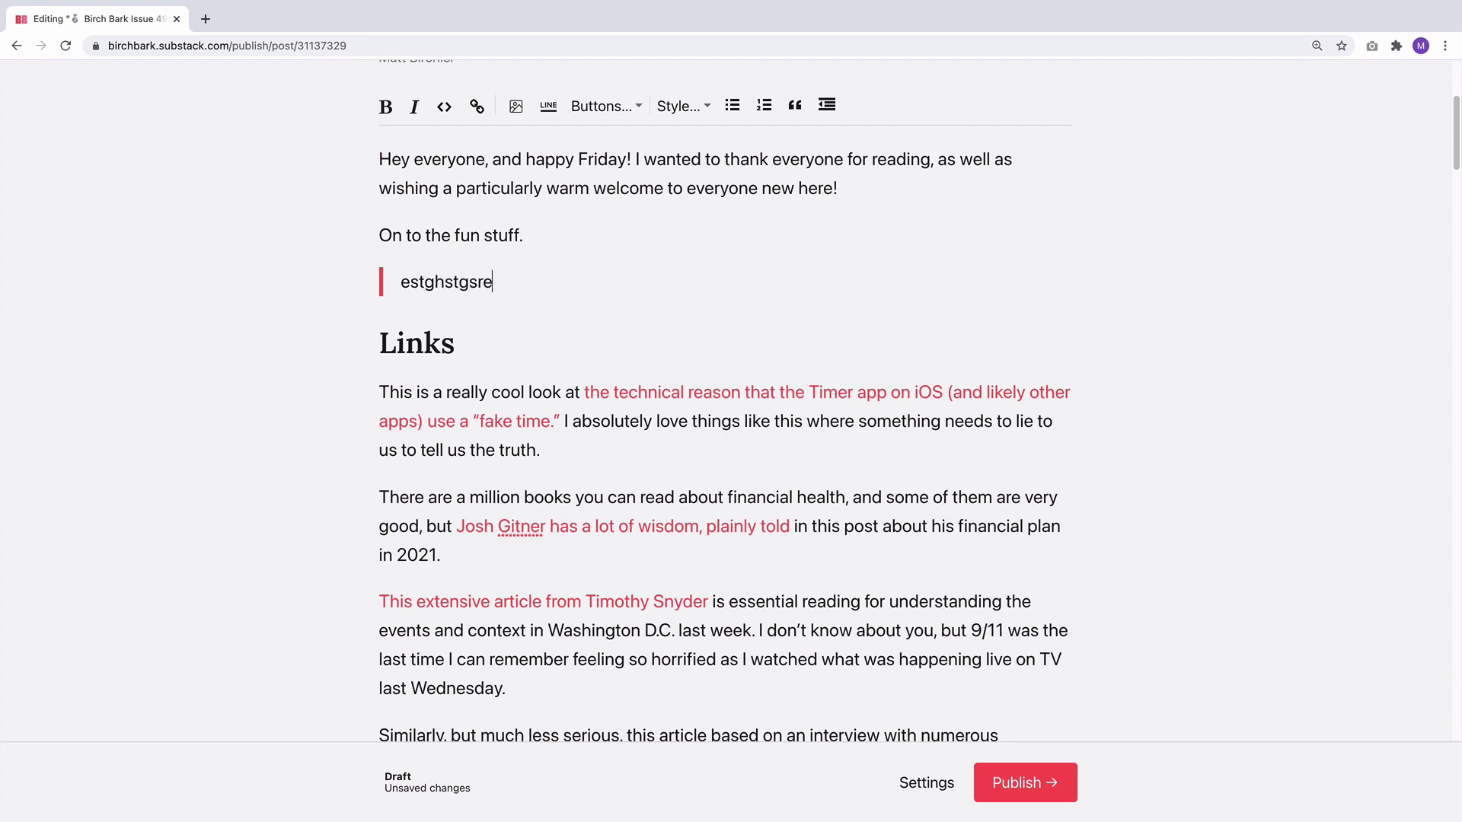
key("Return")
key("Return")
type("rge")
key("shift+Home")
key("shift+Up")
key("BackSpace")
key("BackSpace")
key("BackSpace")
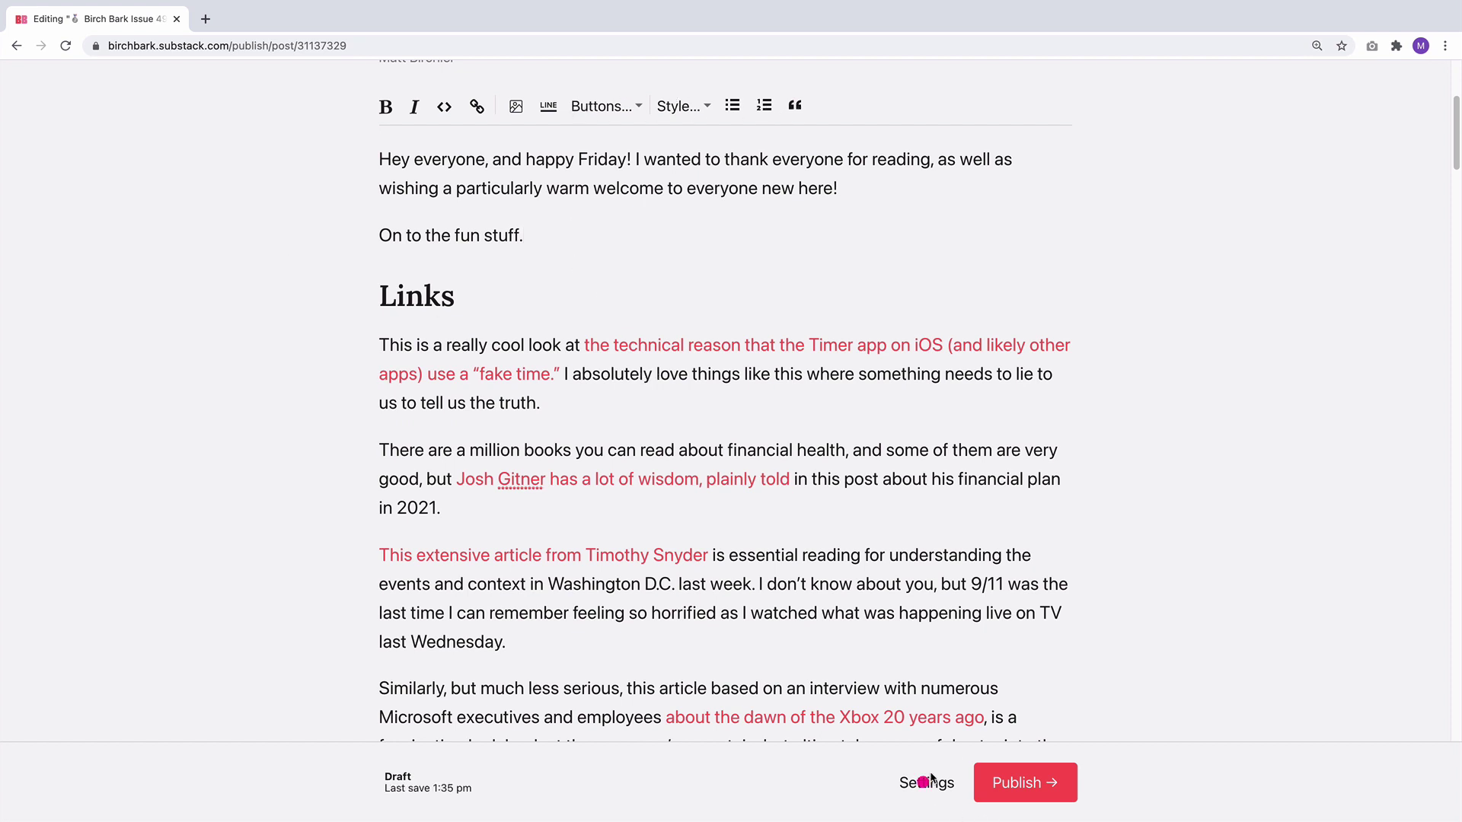
Step: In Post Settings, choose the floating-whales painting as the social preview image and save
left_click(932, 784)
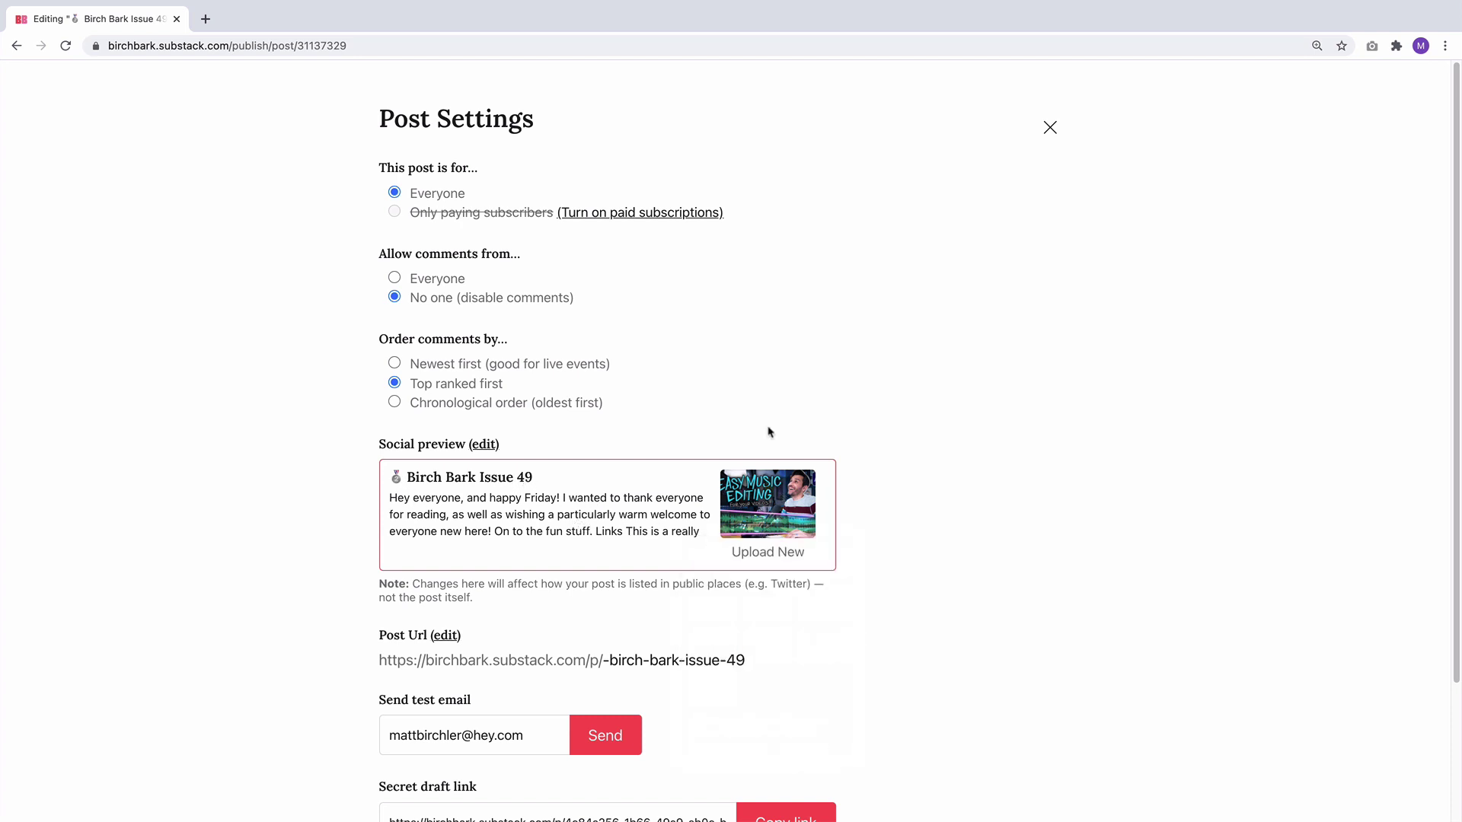
mouse_move(764, 488)
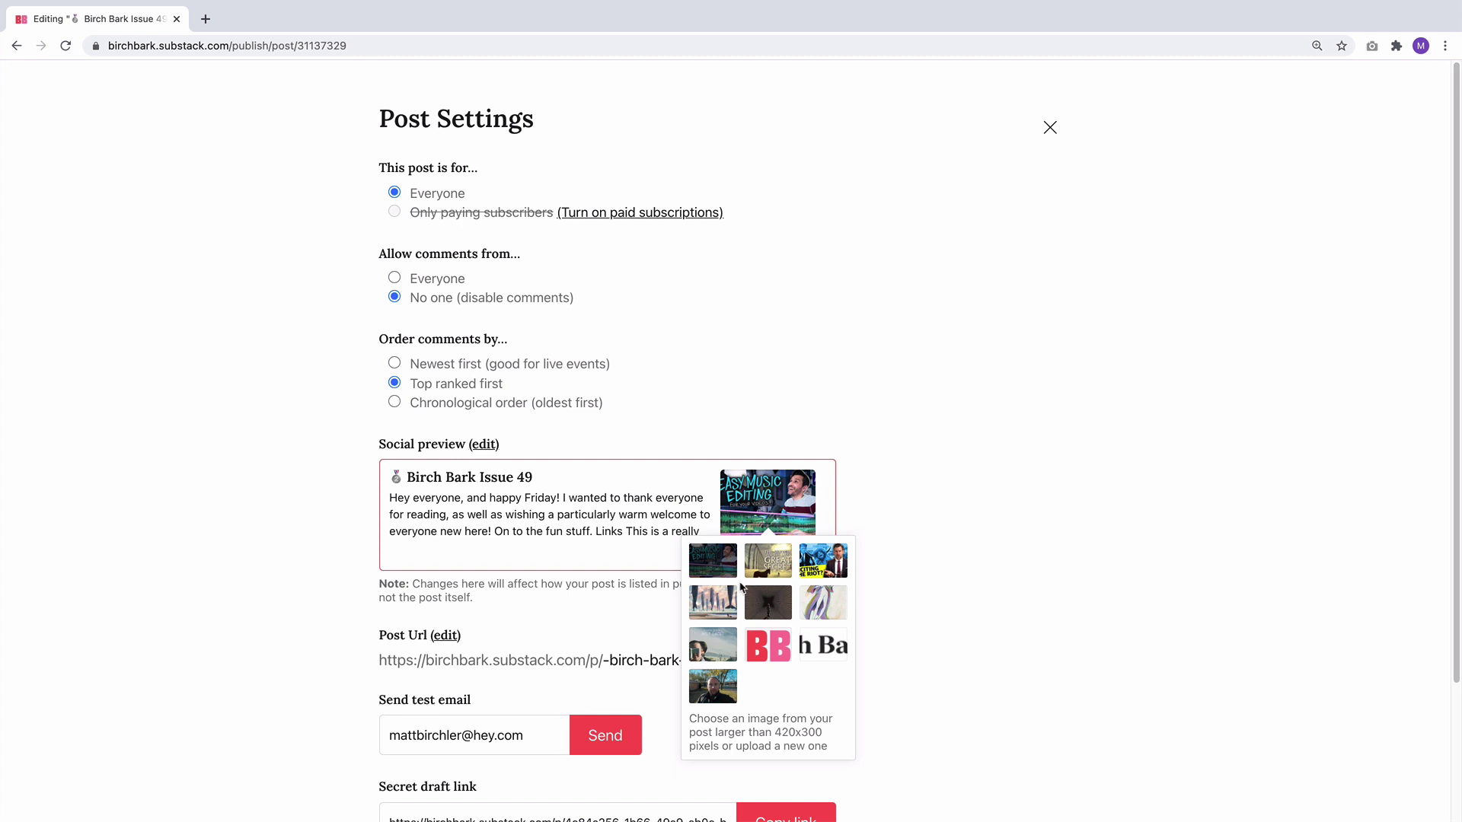
left_click(713, 609)
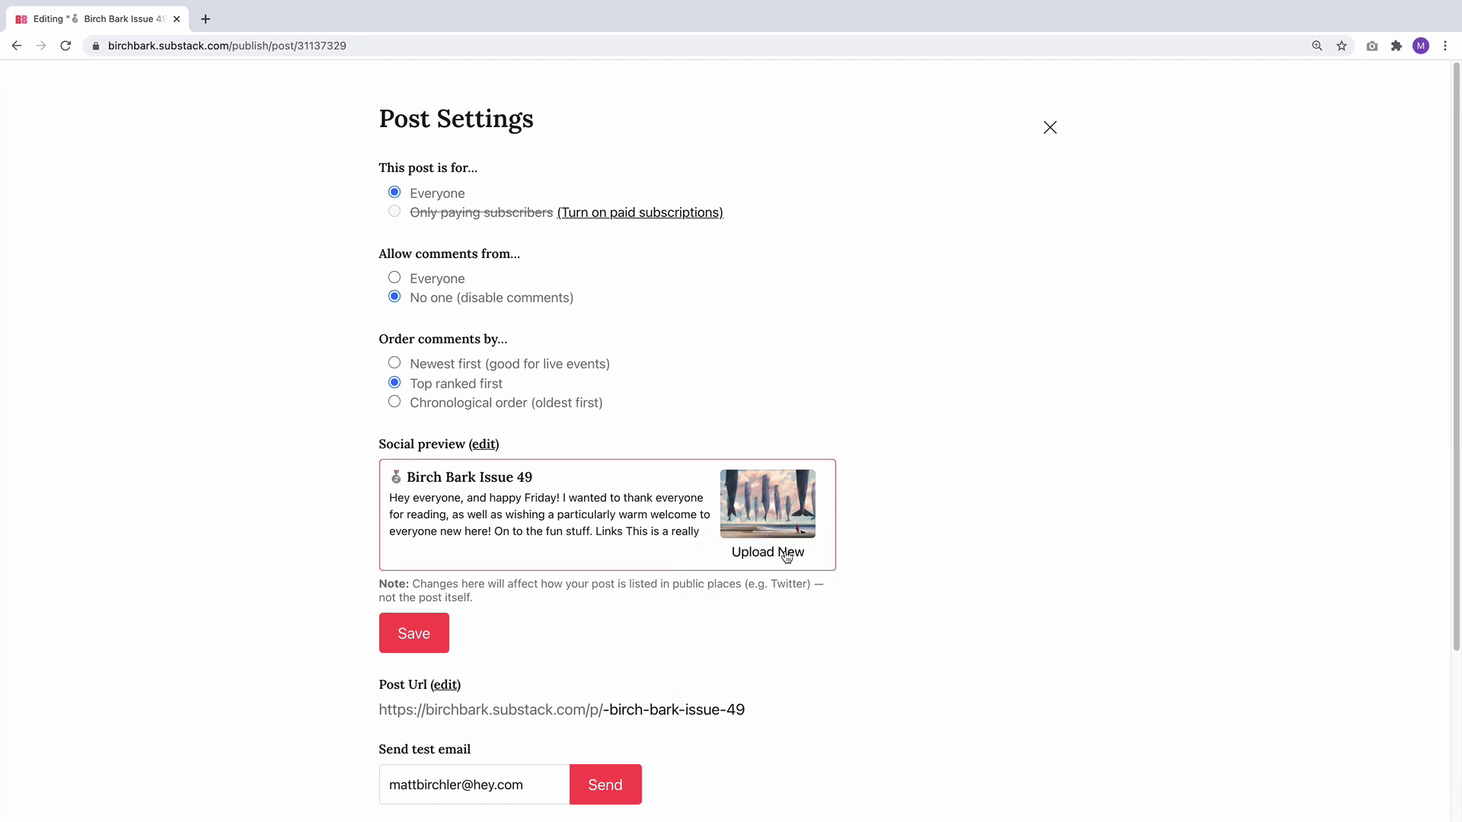
left_click(413, 635)
scroll(509, 624, "down", 1)
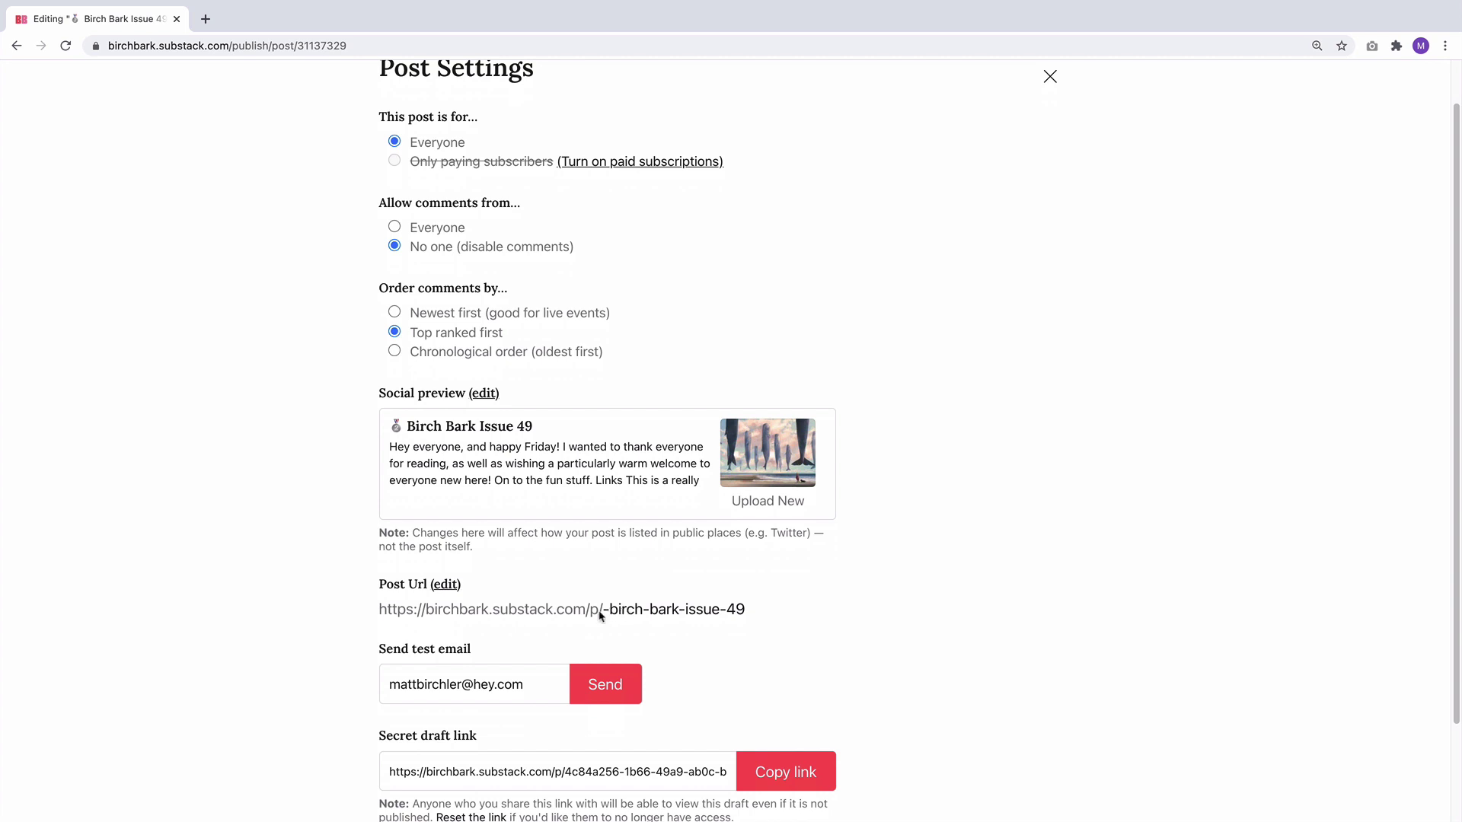
scroll(389, 691, "down", 3)
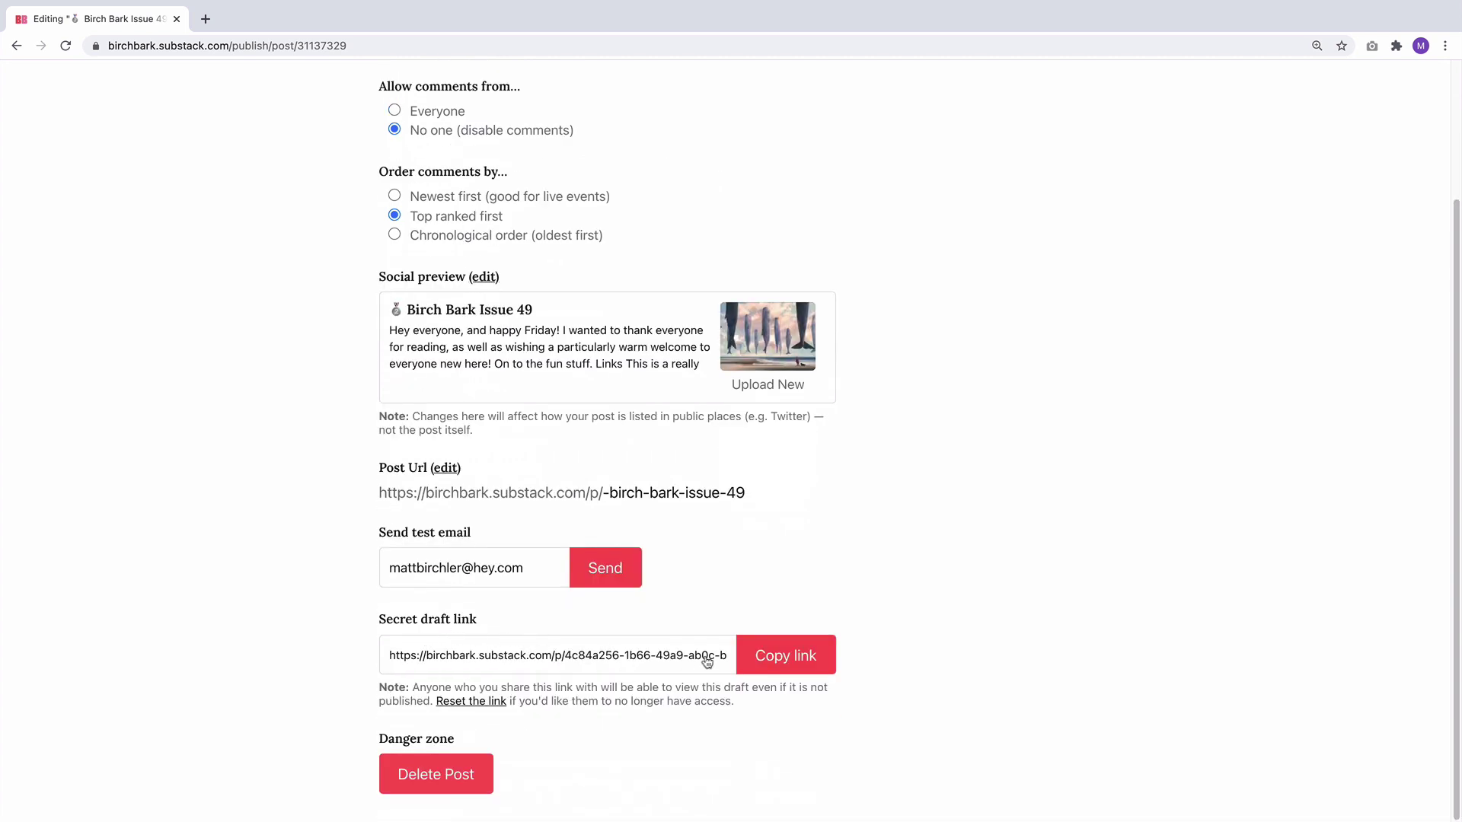
Step: Open the draft through its secret link and read through the preview before closing it
left_click(769, 655)
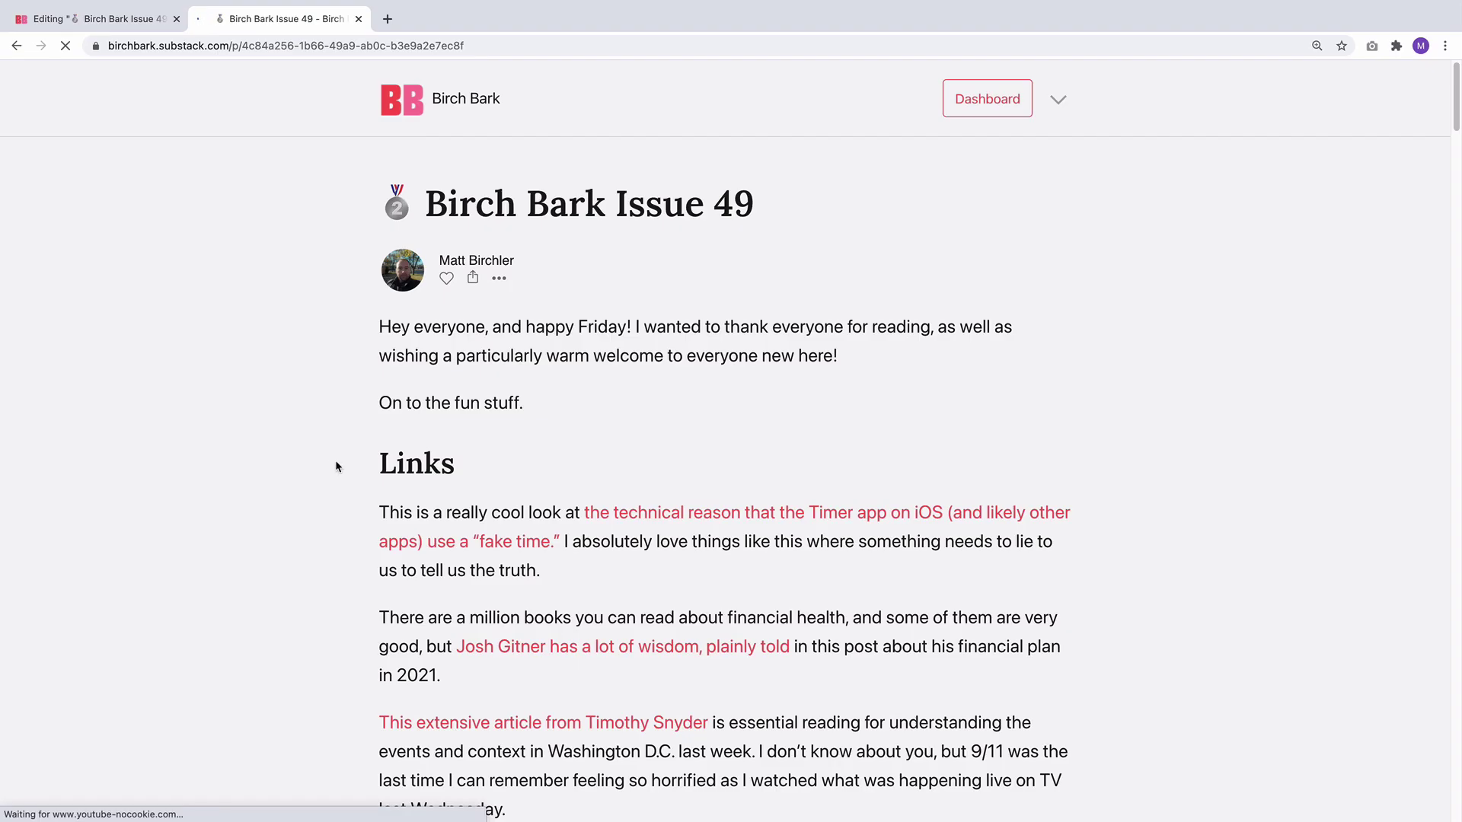
scroll(335, 466, "down", 4)
scroll(336, 466, "down", 8)
scroll(336, 466, "down", 20)
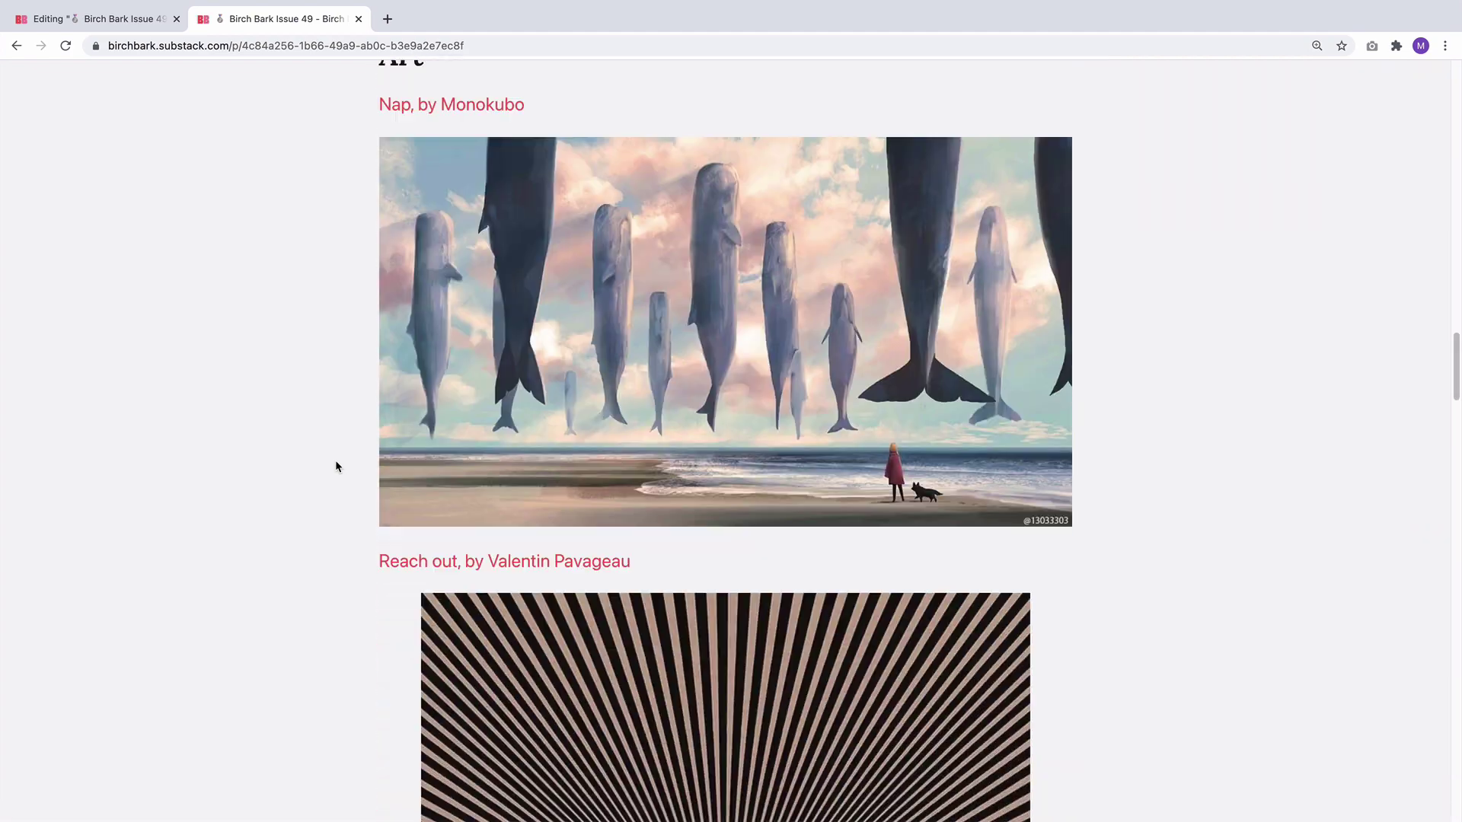
scroll(336, 466, "down", 20)
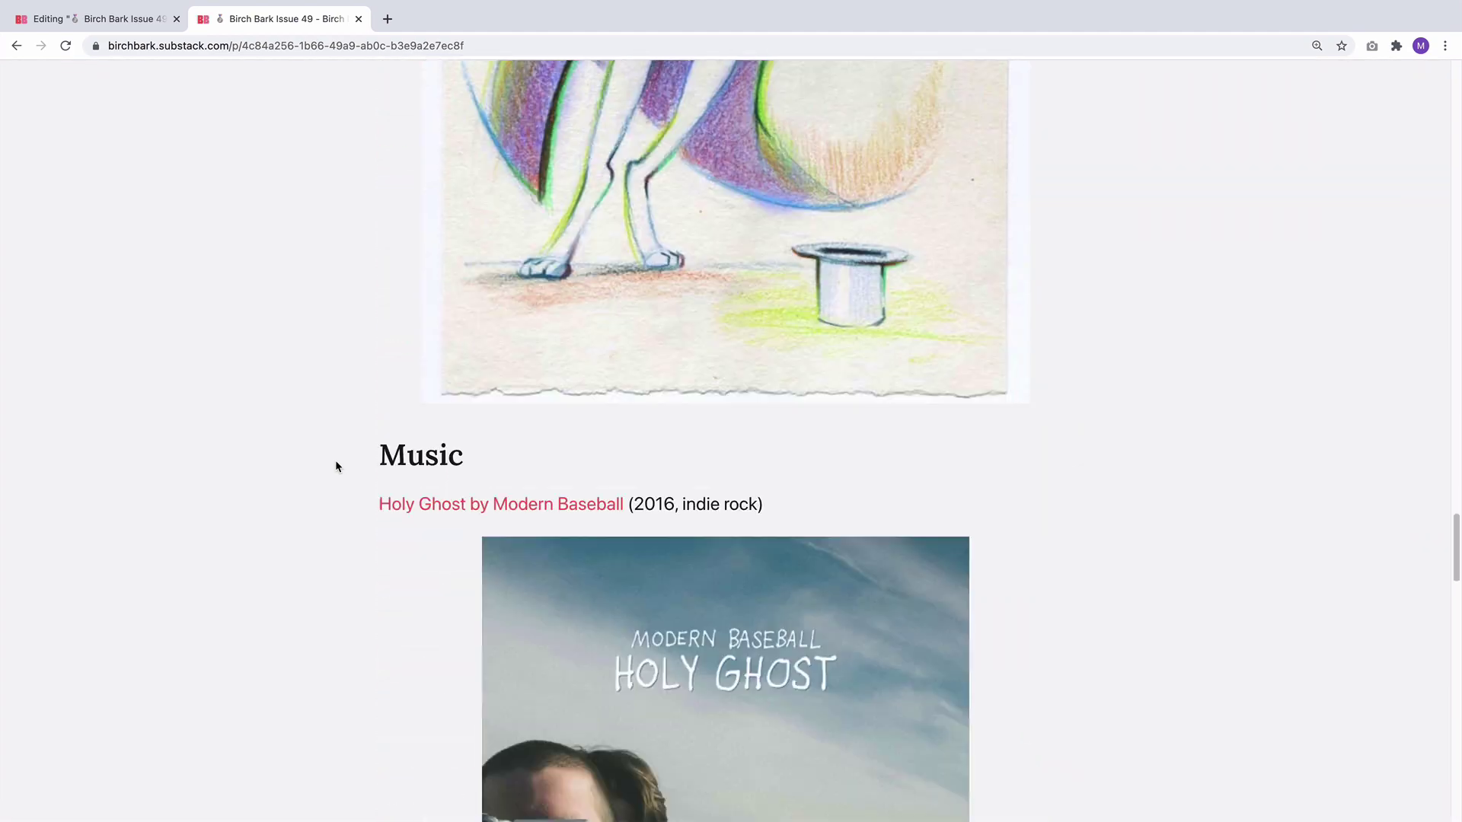
scroll(336, 466, "down", 10)
scroll(335, 466, "up", 20)
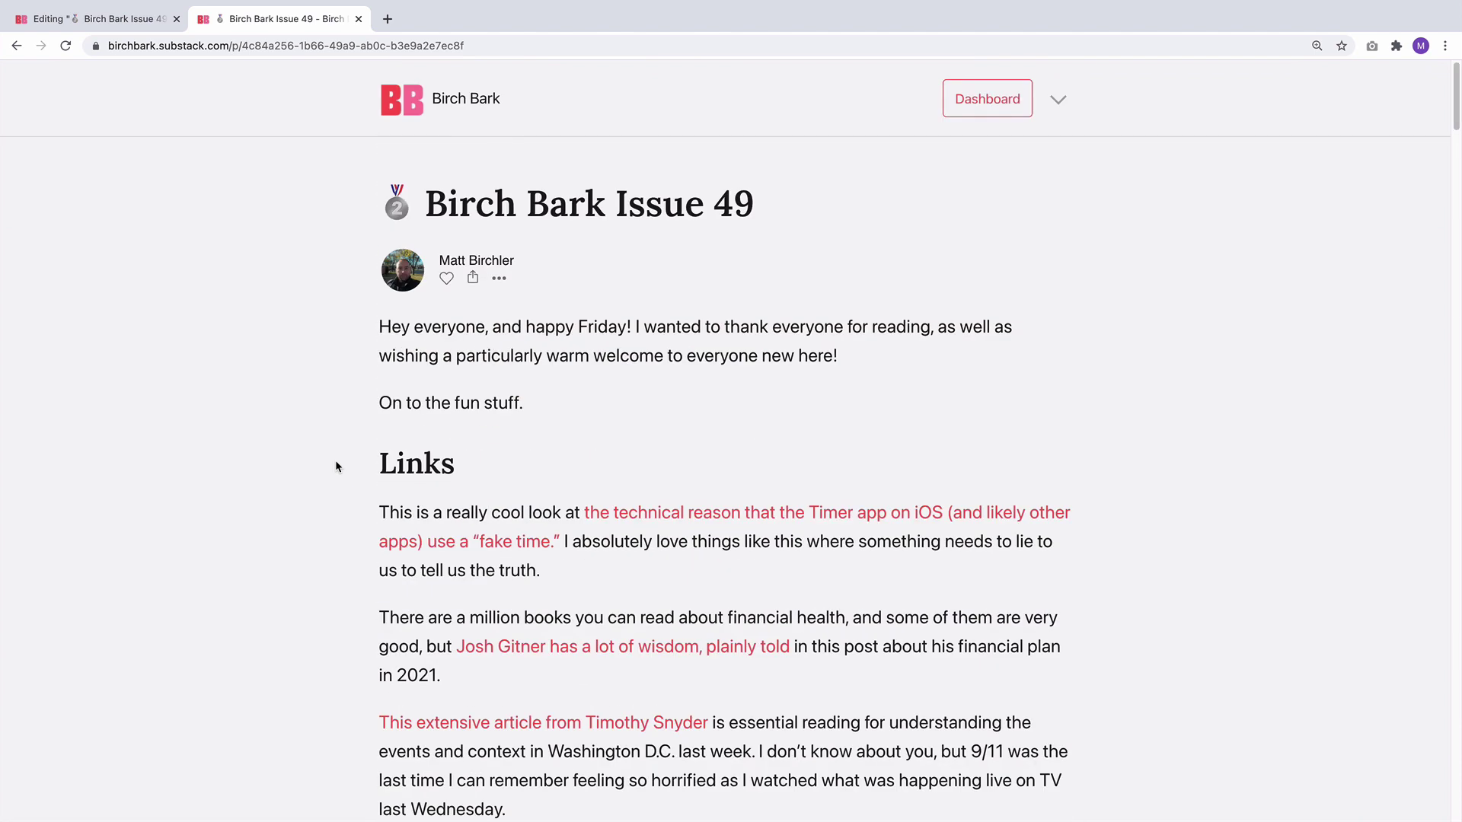
key("super+w")
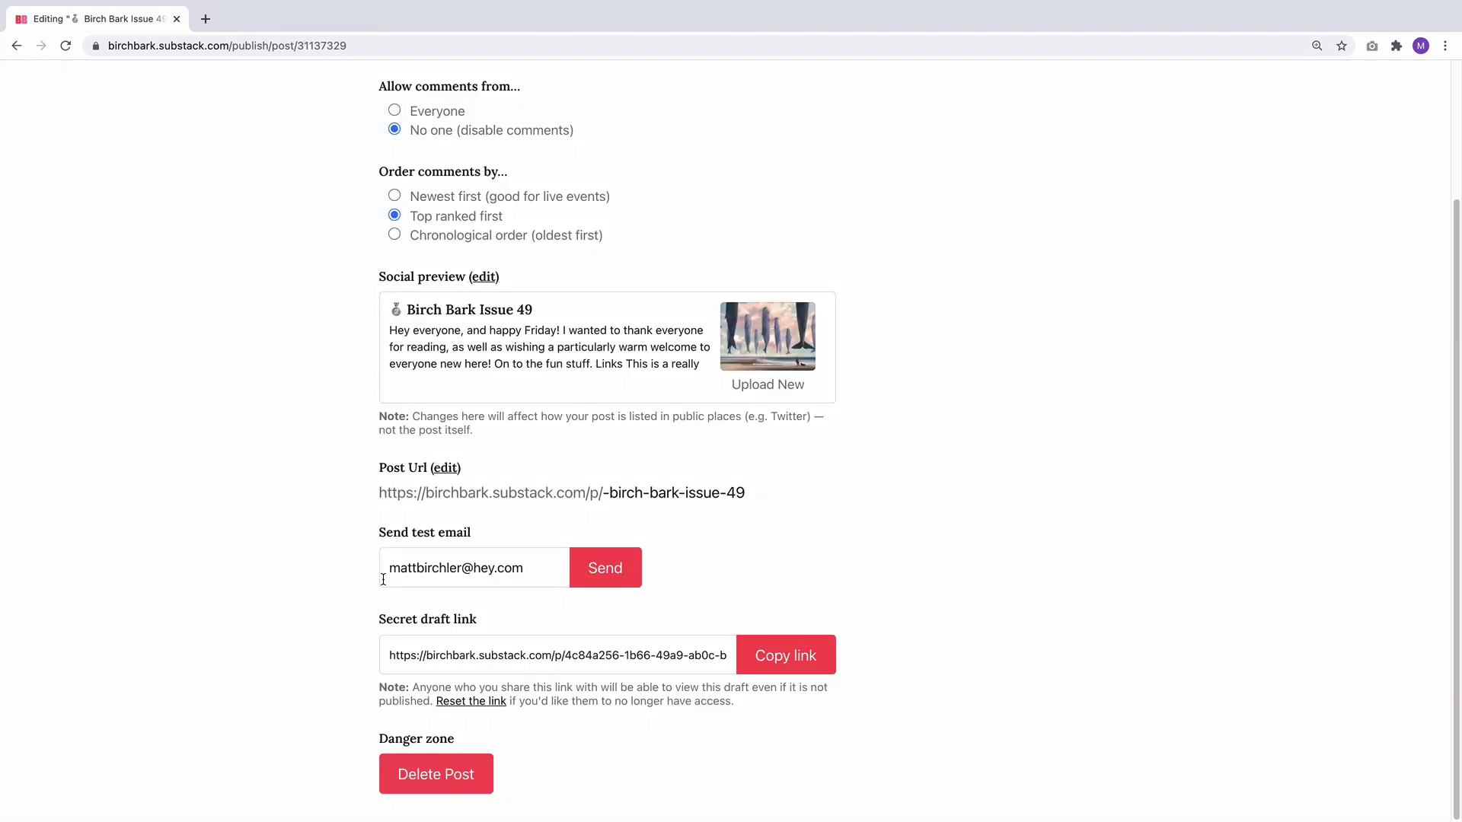
Step: Reset the secret draft link so the old address stops working
left_click(466, 701)
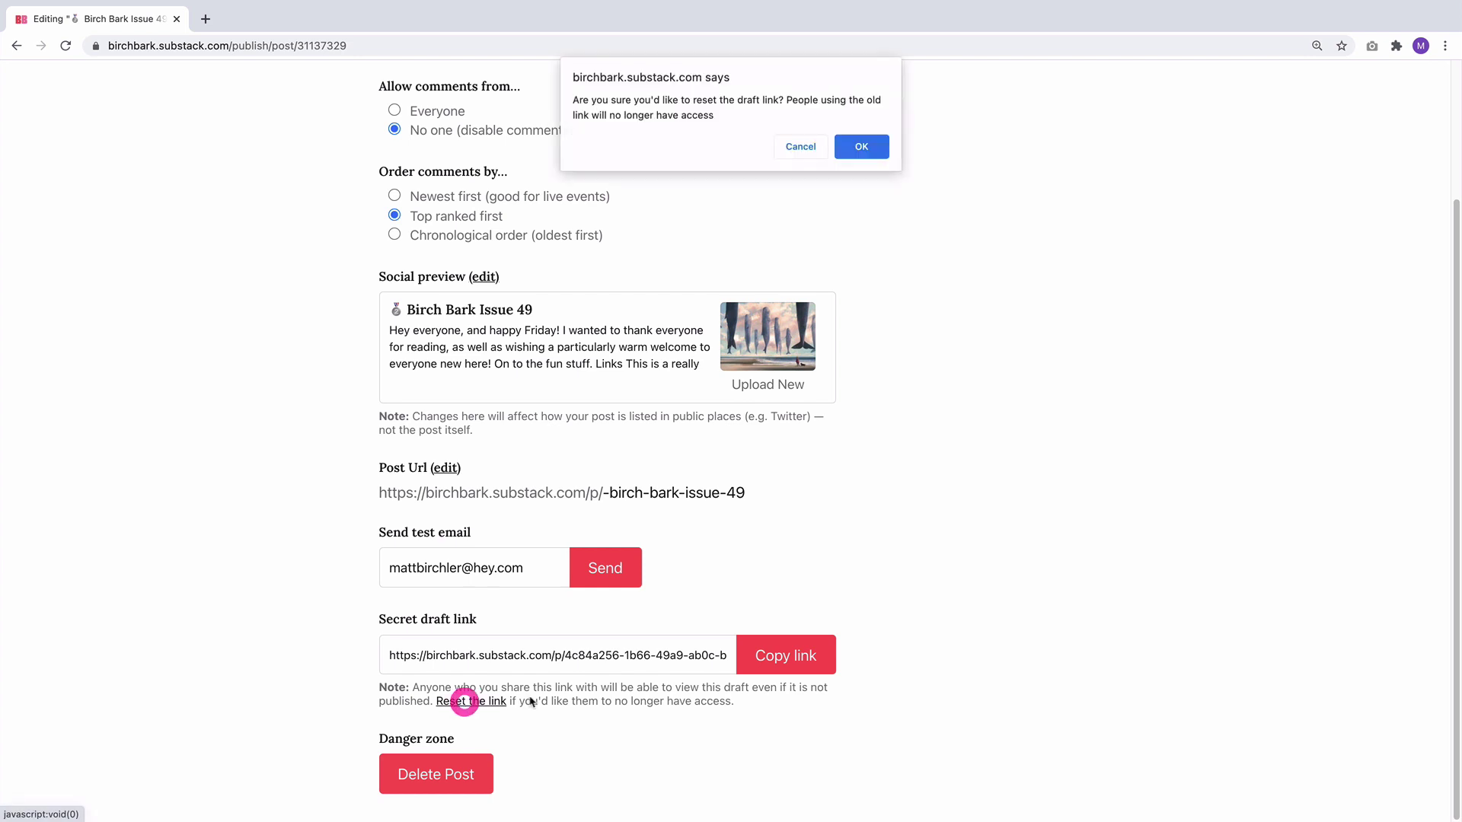
left_click(863, 146)
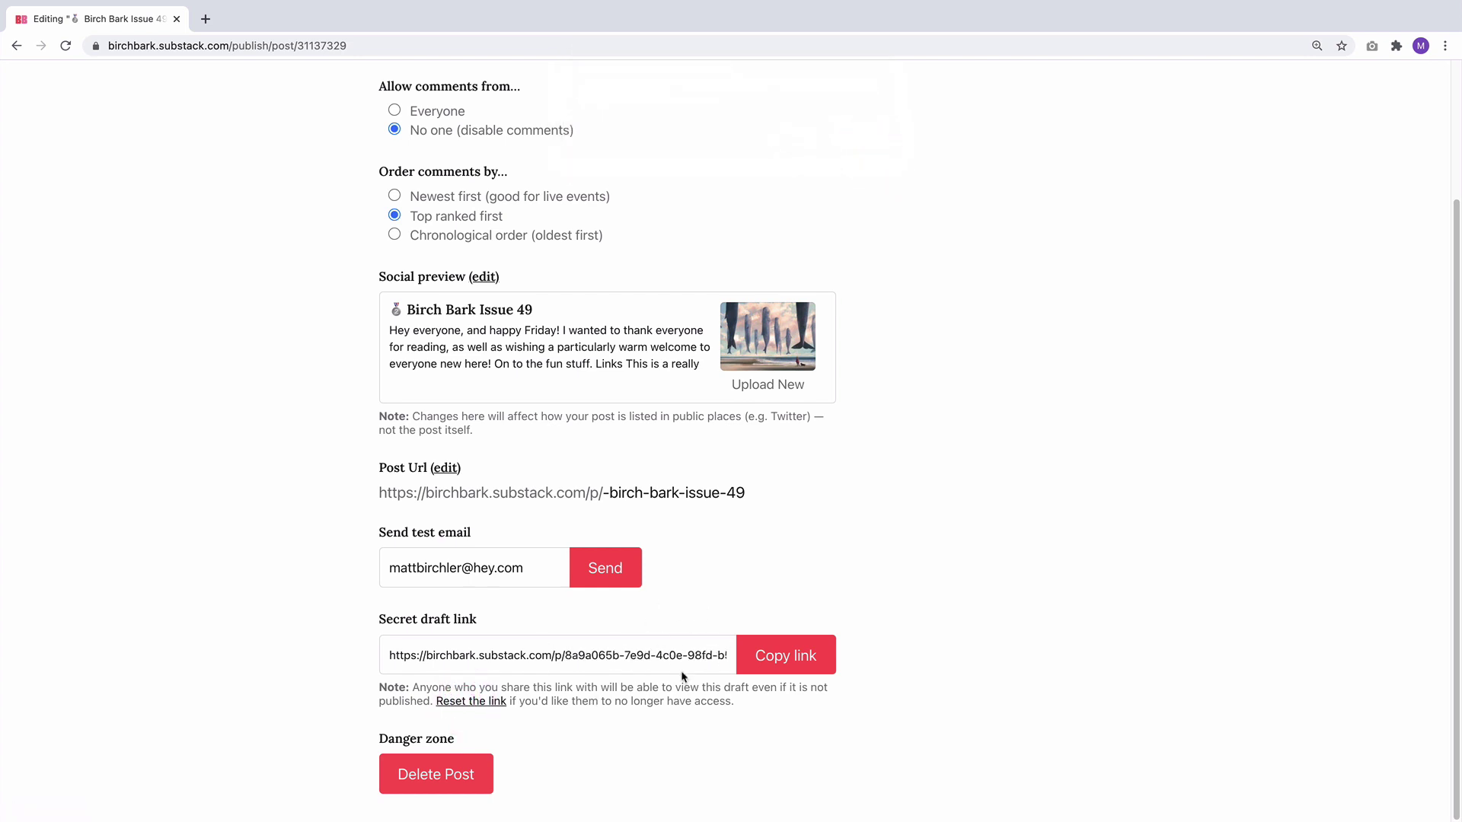
scroll(651, 663, "up", 2)
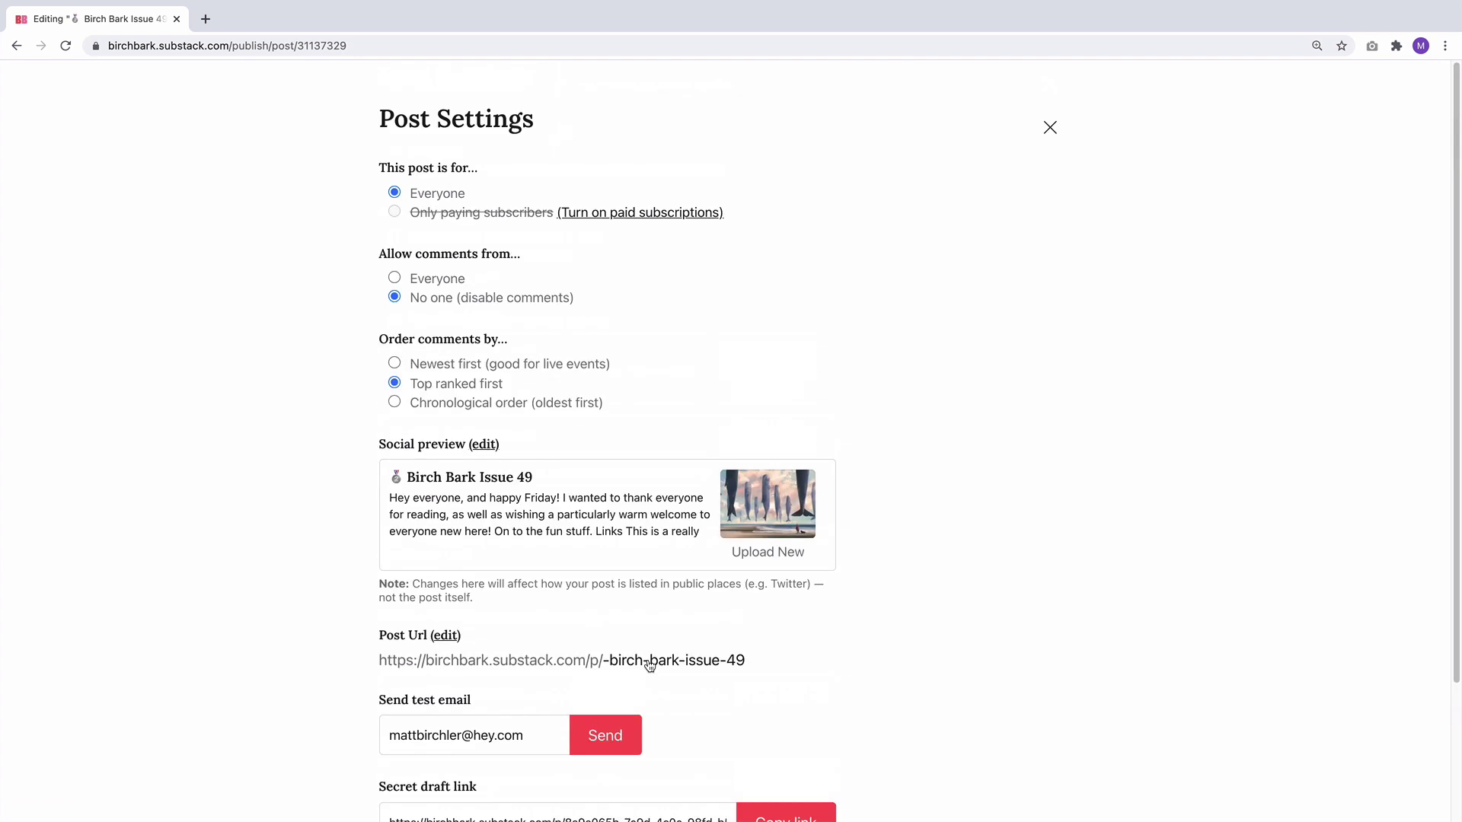
Step: Leave Post Settings and bring up the publishing options with Send email to everyone checked
left_click(1051, 126)
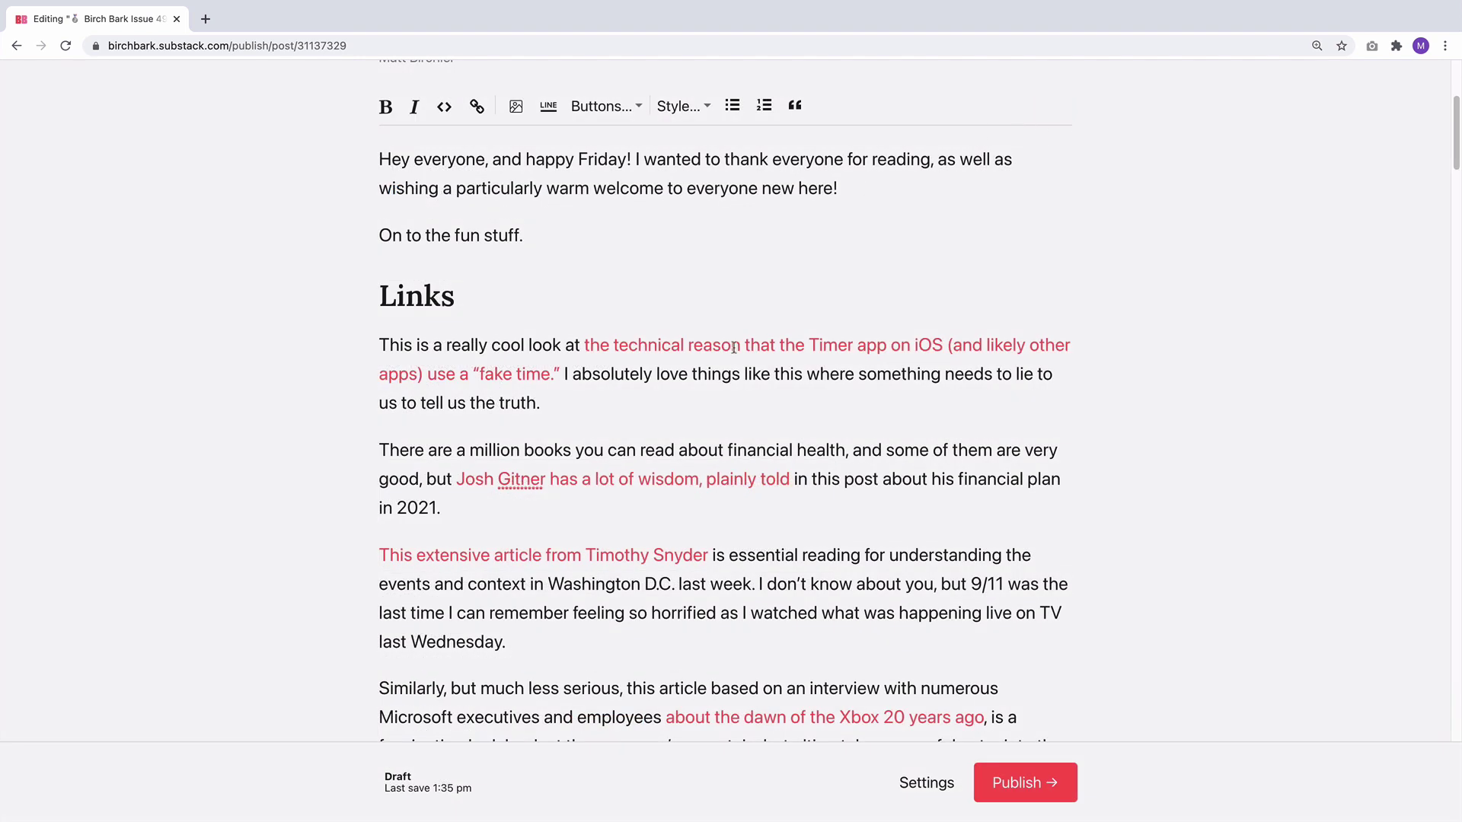
left_click(1014, 788)
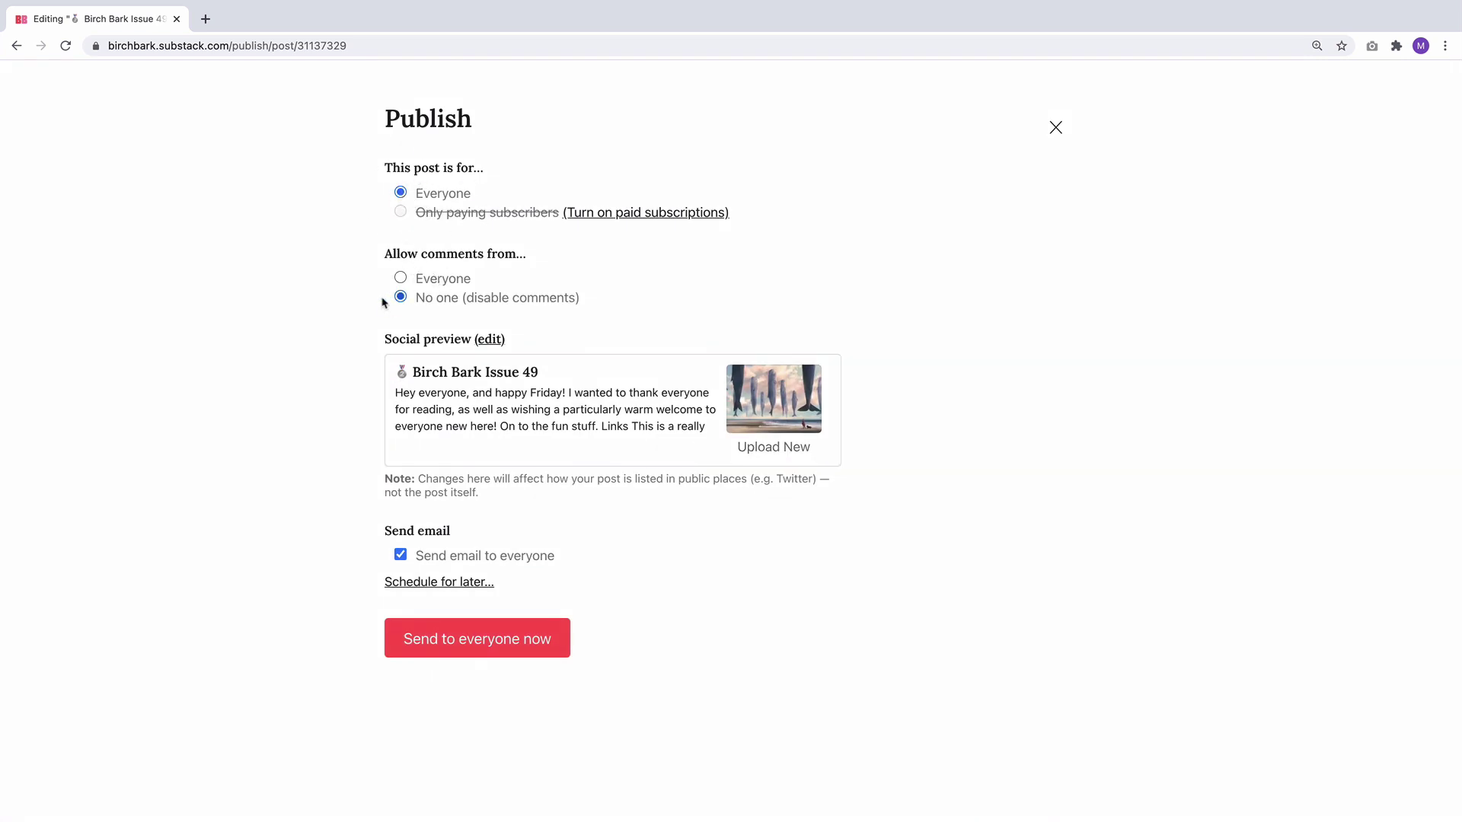
left_click(776, 405)
left_click(399, 556)
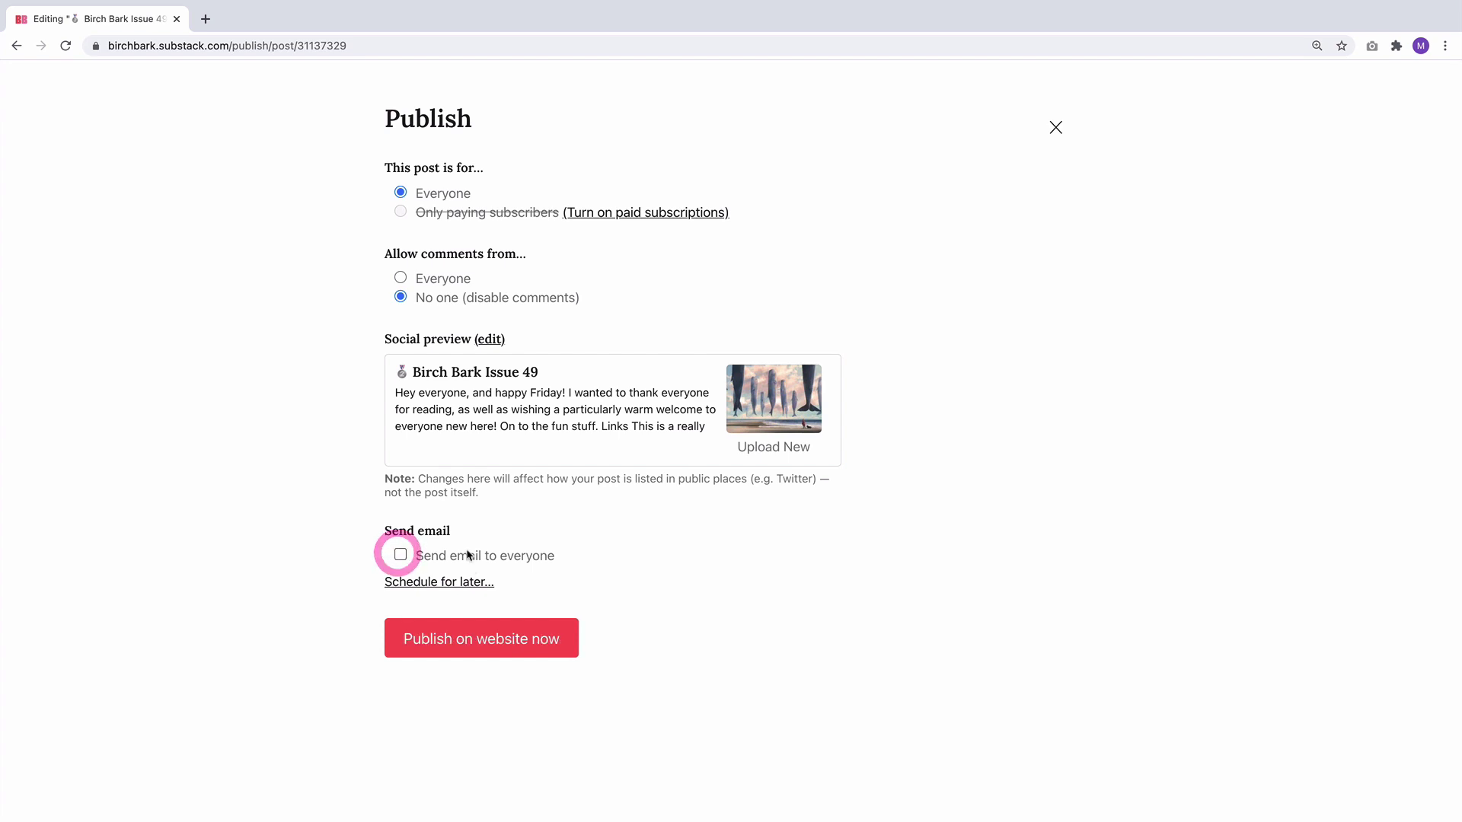
left_click(400, 555)
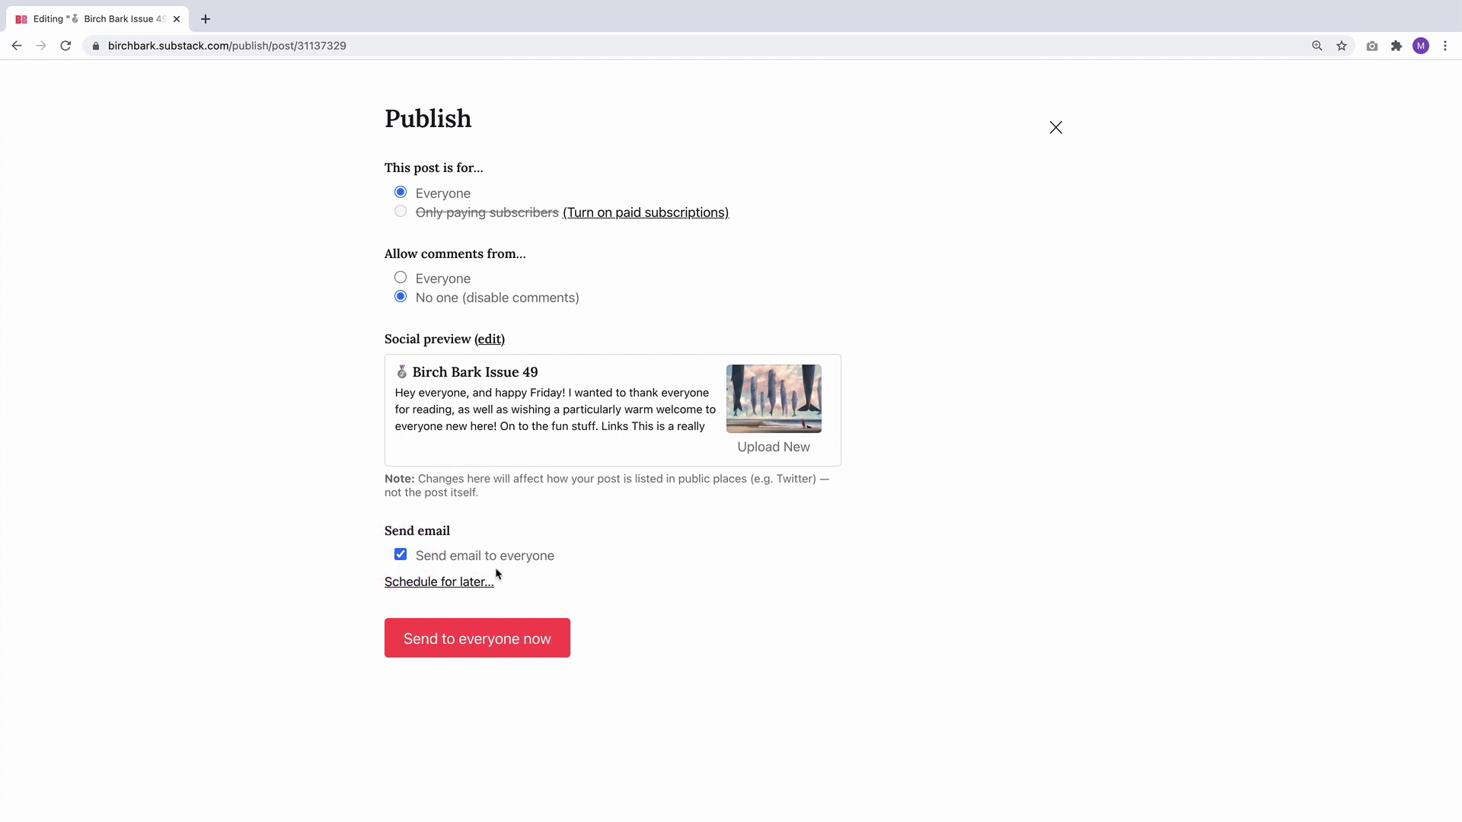
Step: Schedule the email to everyone for Jan 15 at 4:00 am
left_click(439, 582)
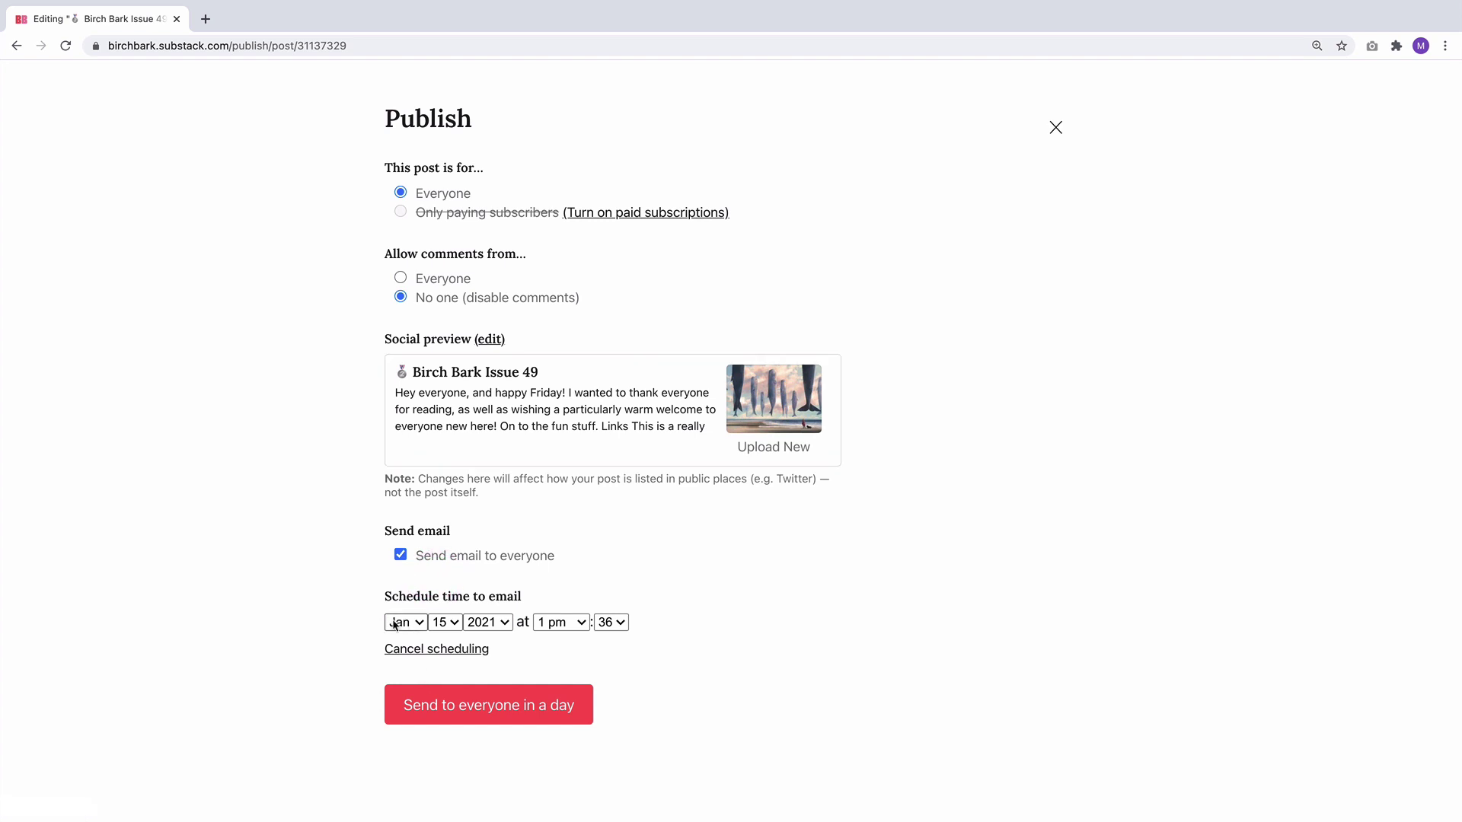
left_click(578, 625)
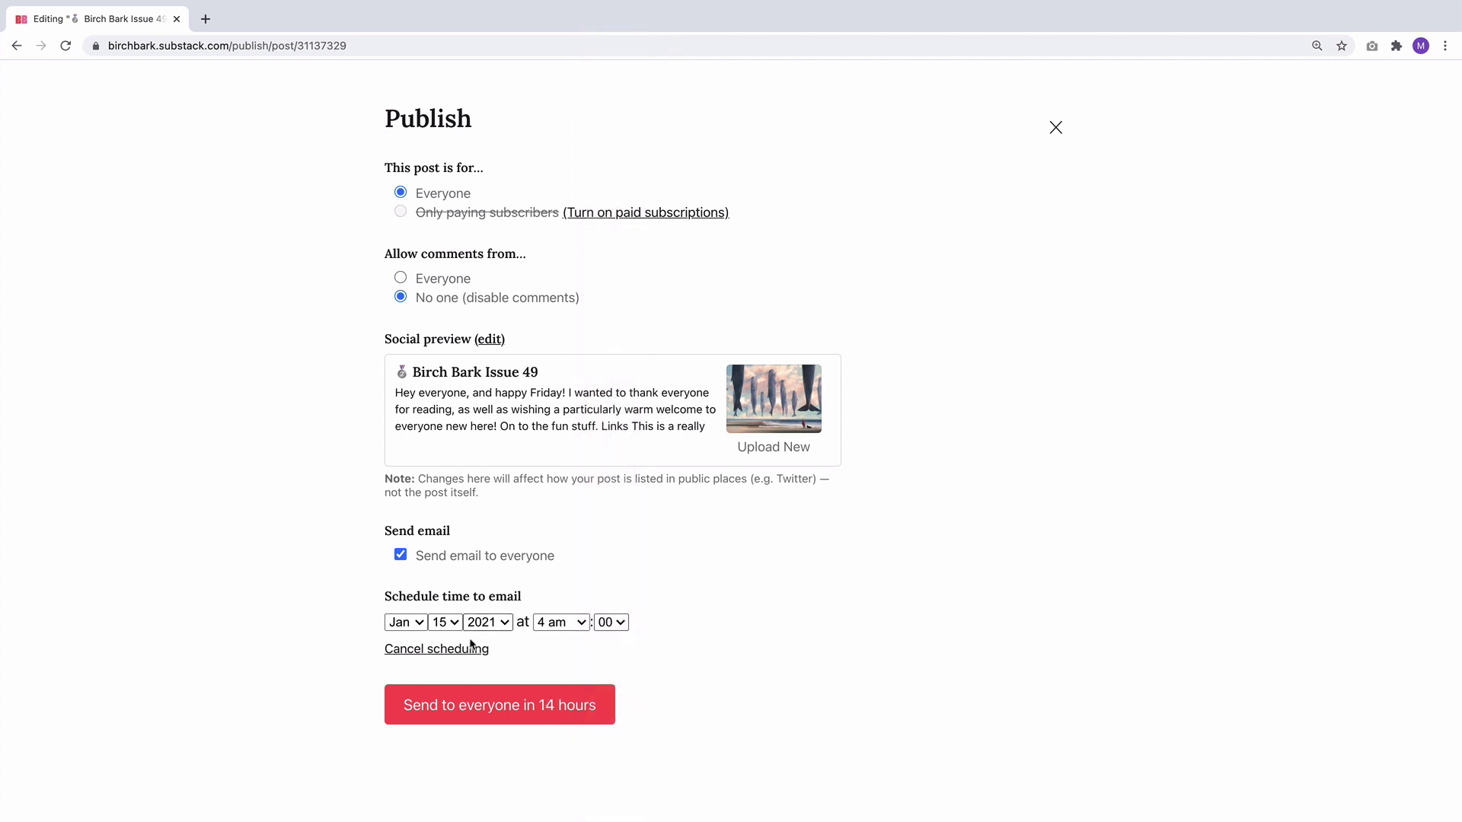
left_click(504, 701)
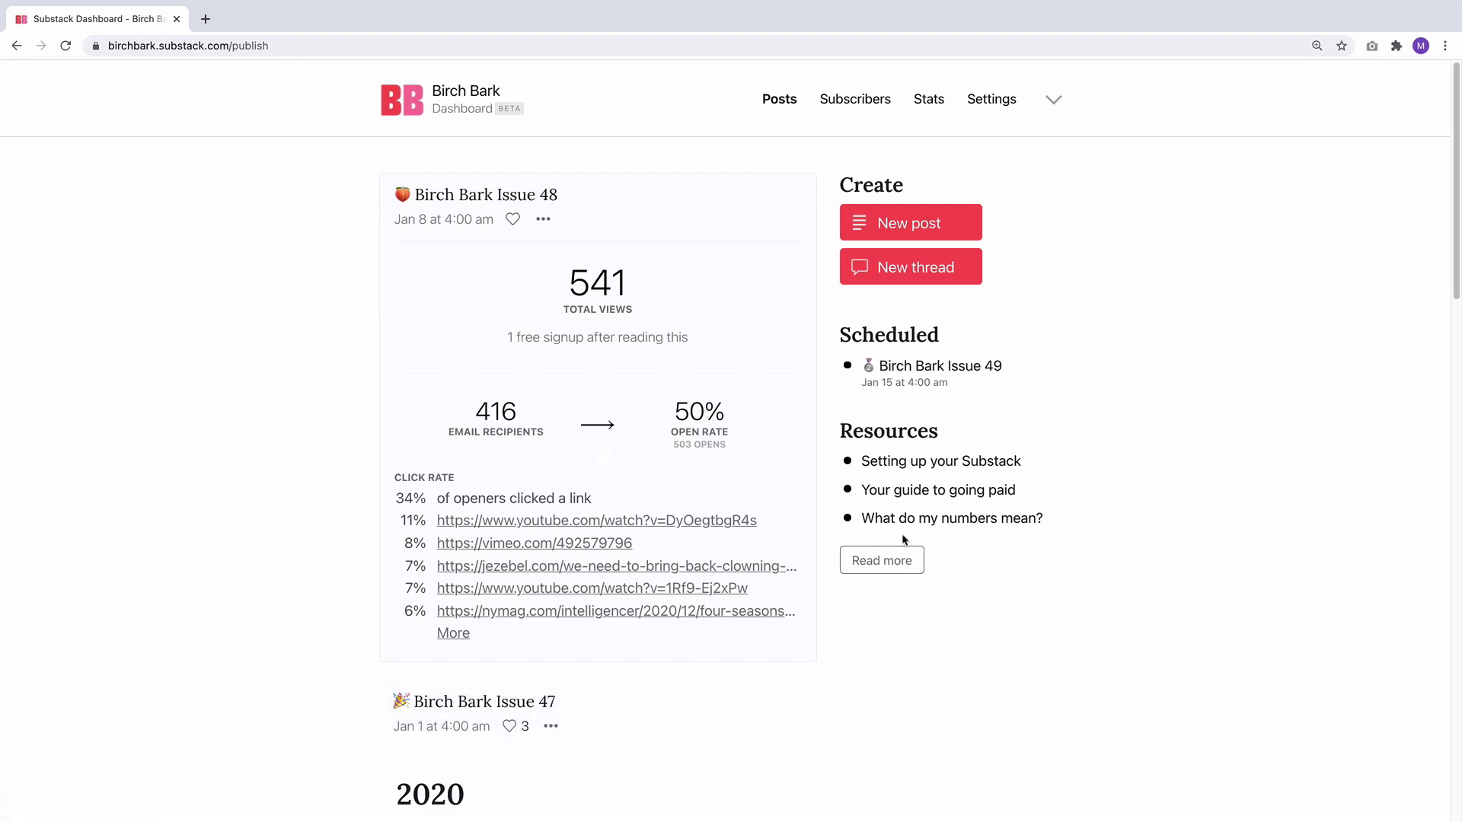
left_click(906, 368)
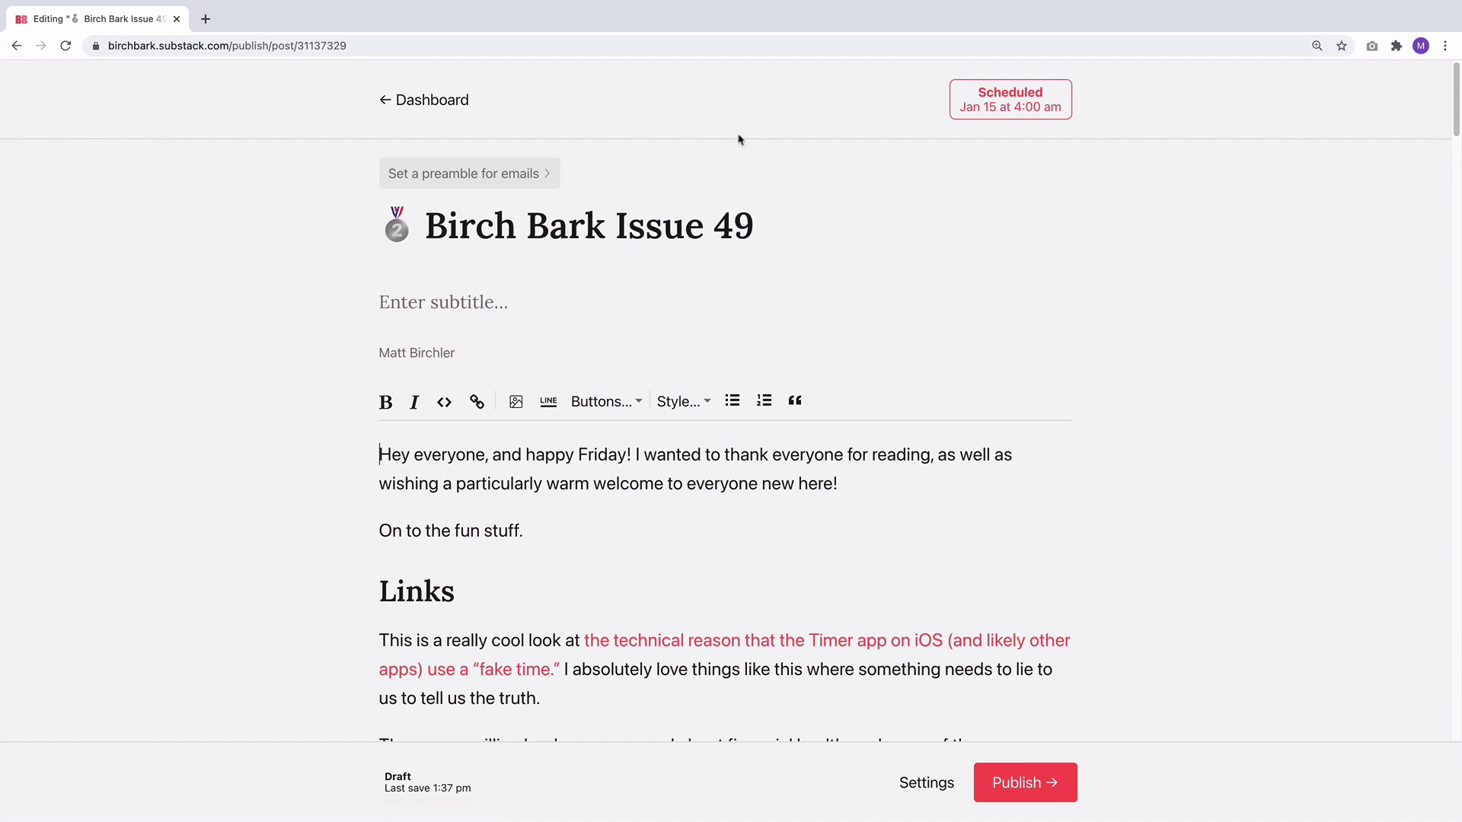
left_click(424, 105)
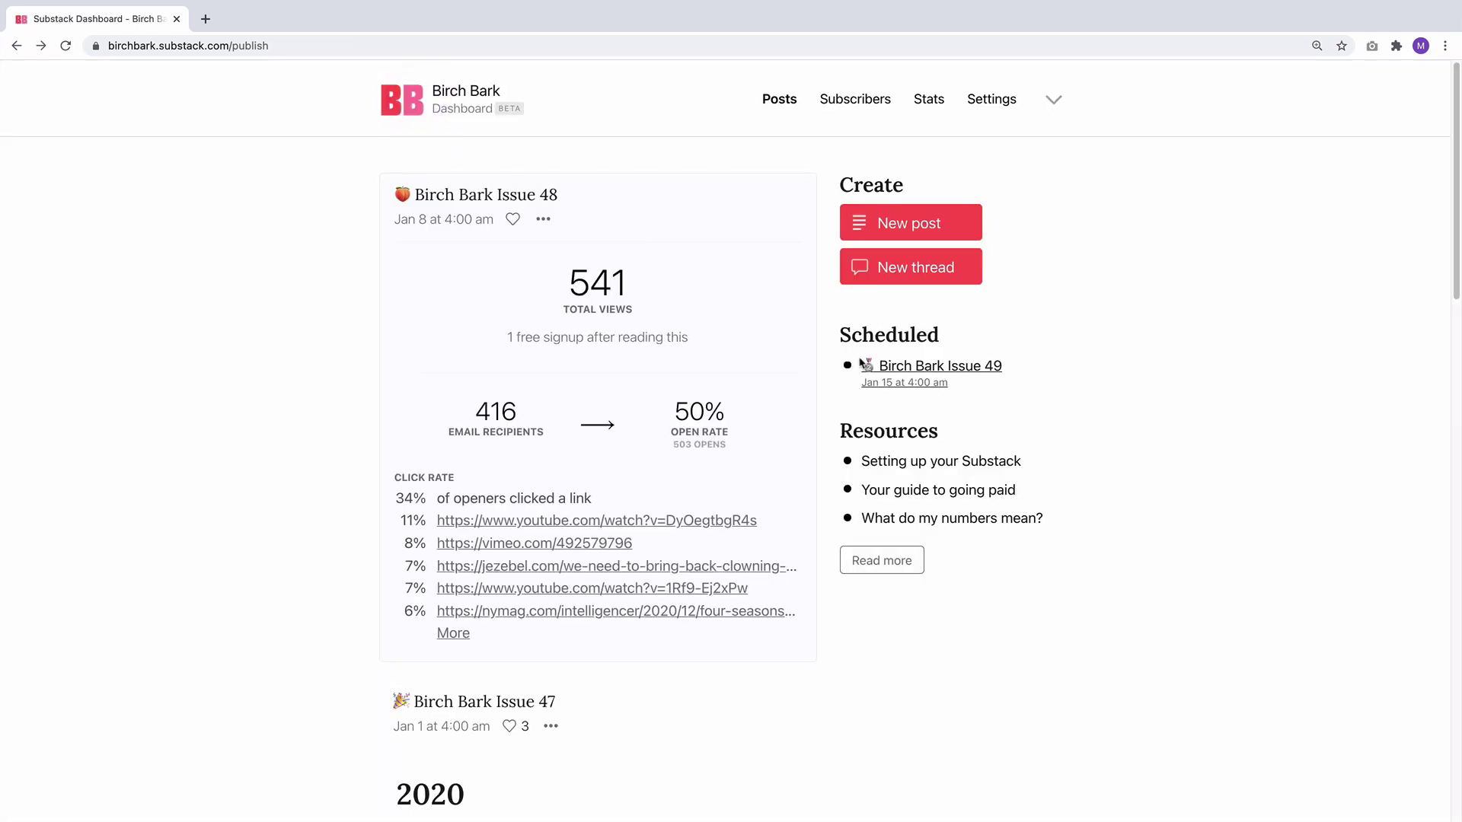